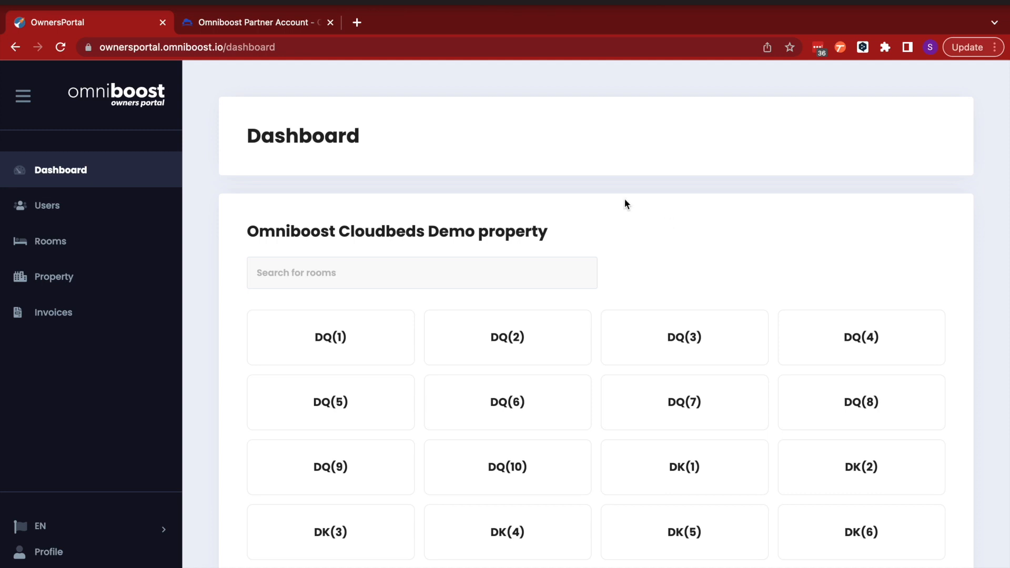
Open the demo property's edit form and scroll through its settings
click(61, 280)
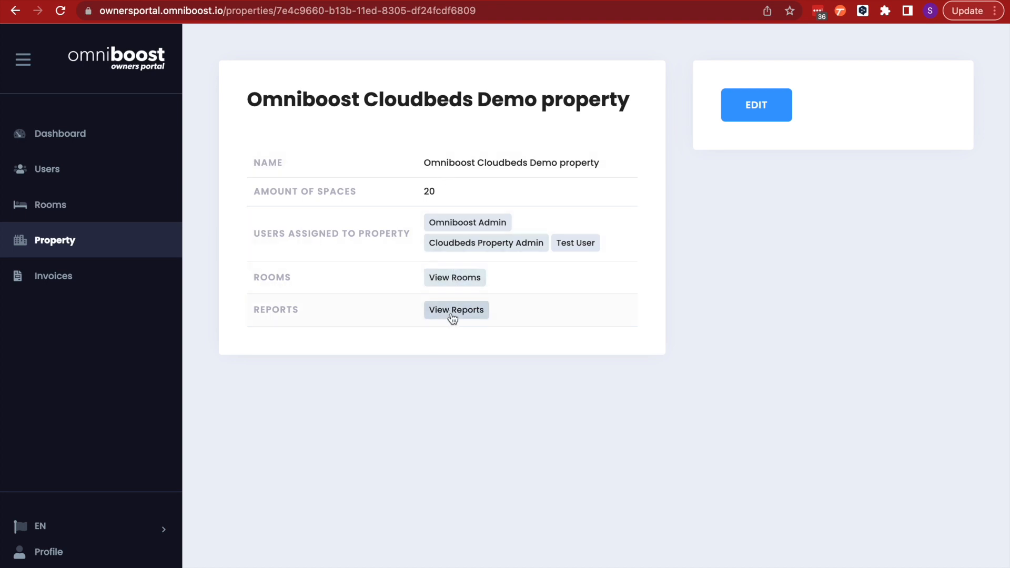
click(761, 111)
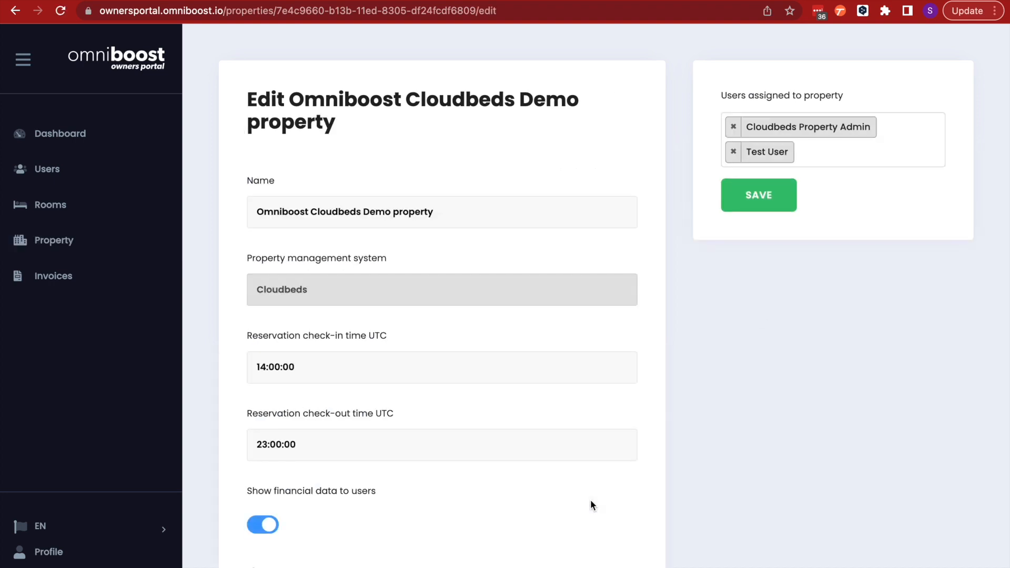
scroll(592, 505, down, 2)
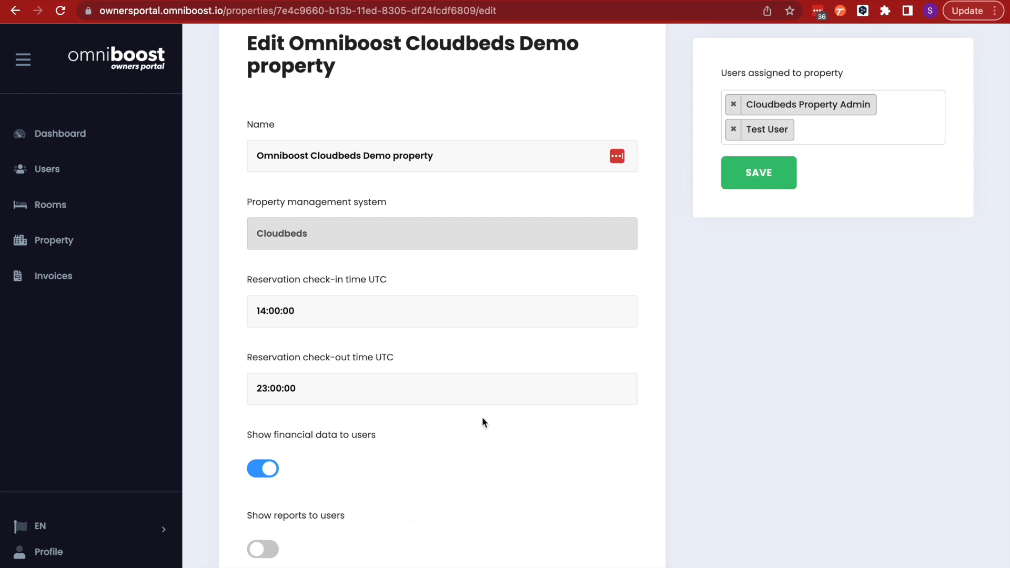
scroll(482, 418, down, 2)
scroll(405, 405, down, 2)
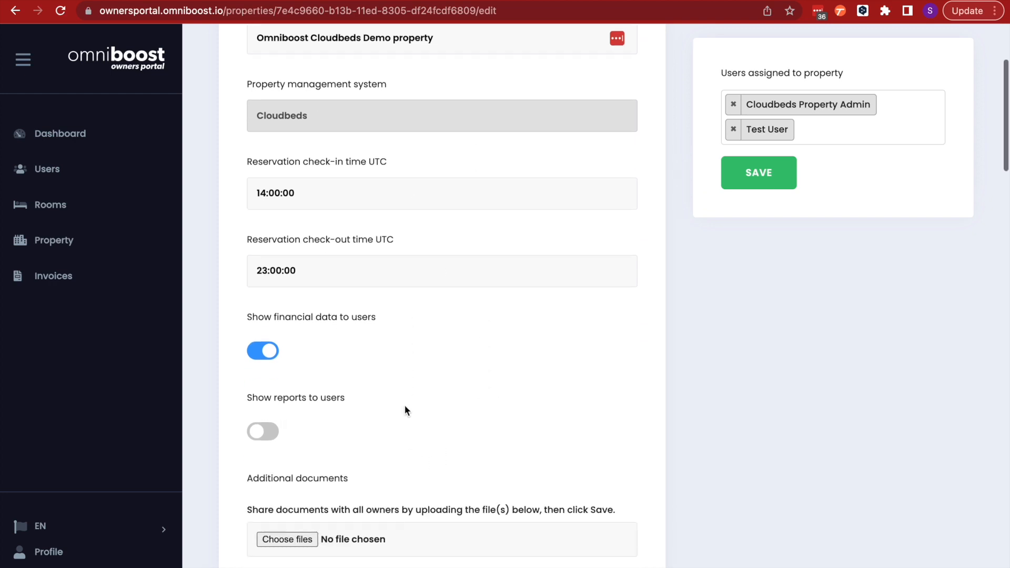
scroll(405, 347, down, 1)
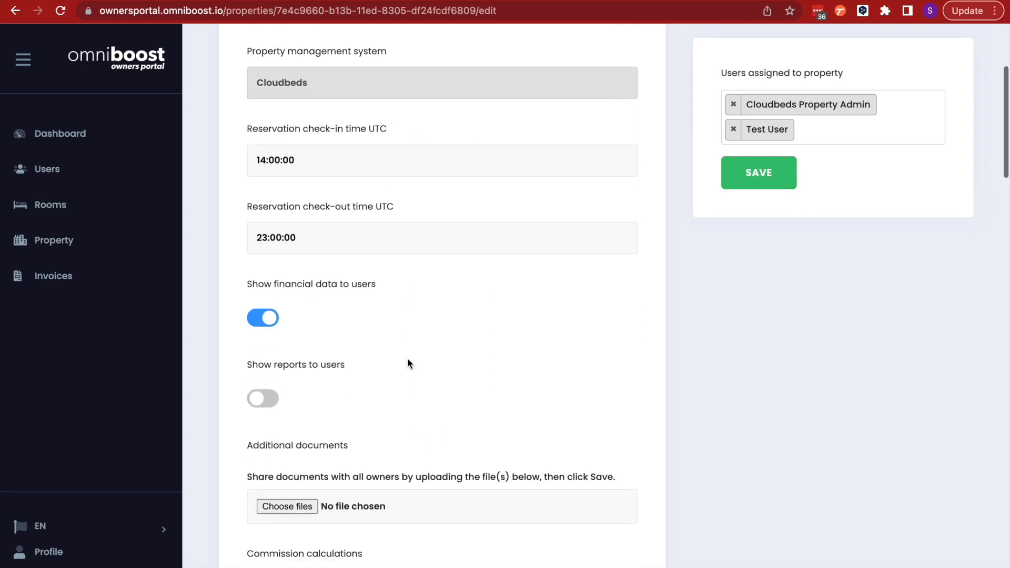
scroll(407, 357, down, 3)
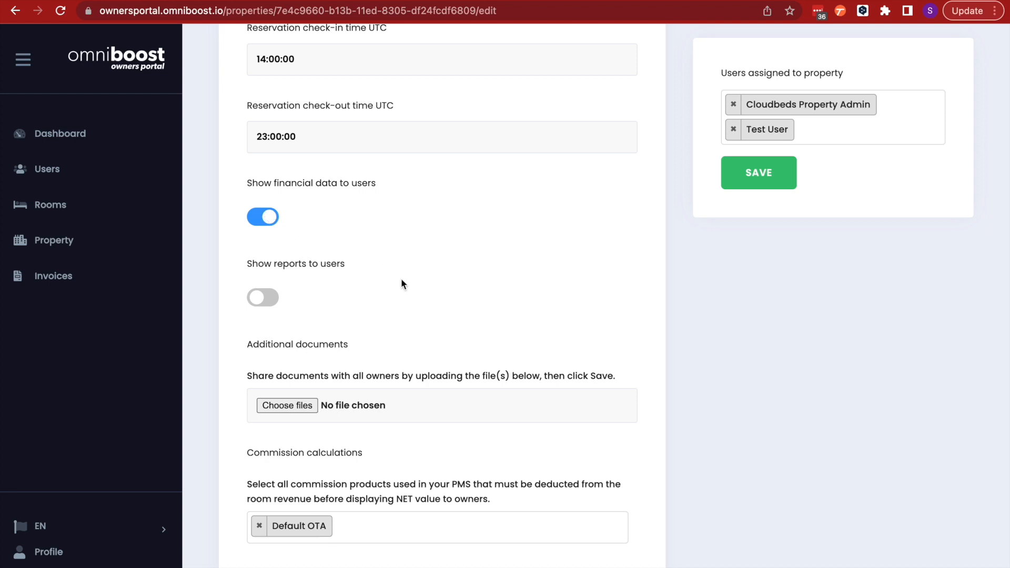
scroll(400, 279, down, 1)
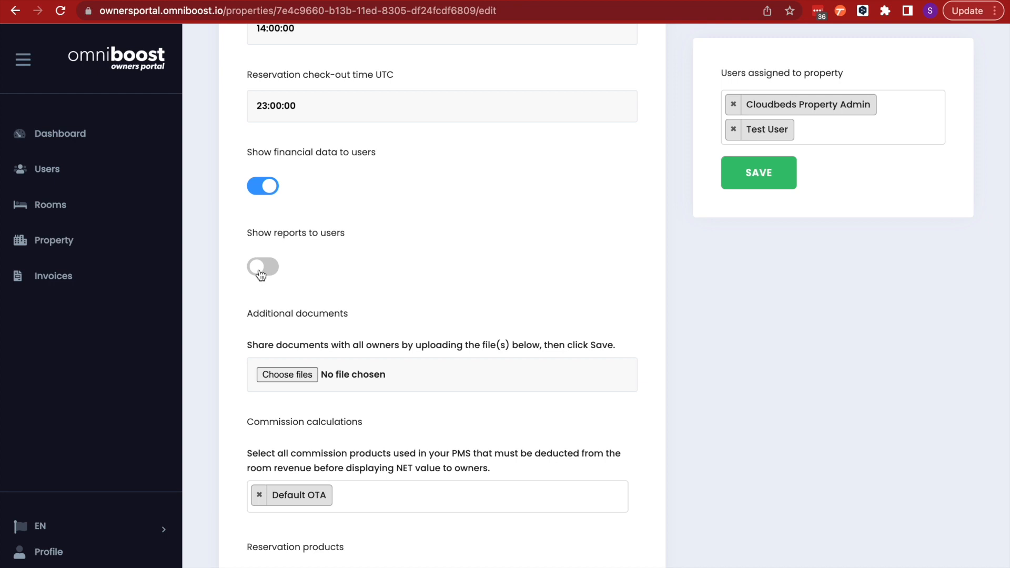
scroll(298, 277, down, 5)
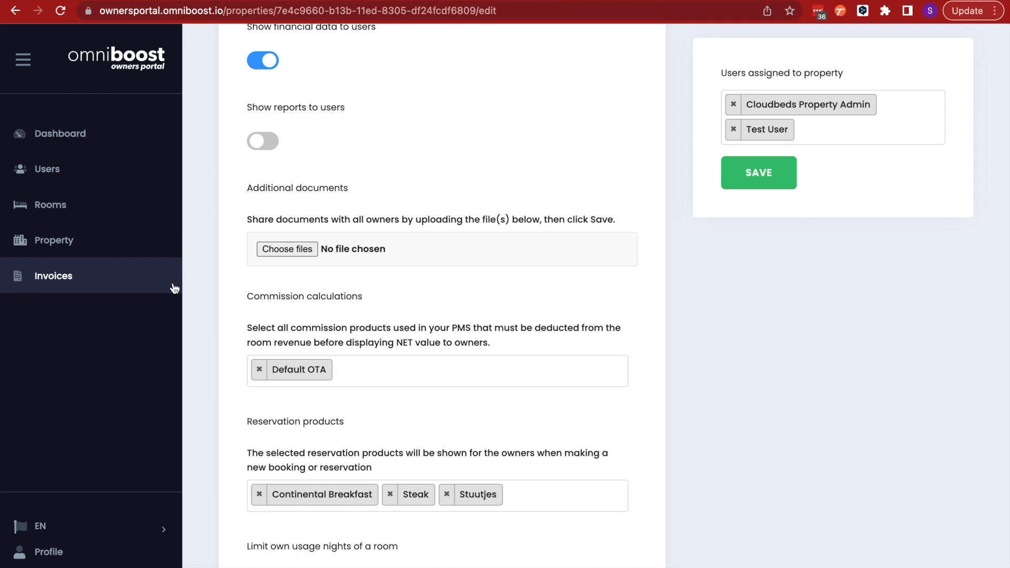
scroll(481, 257, down, 5)
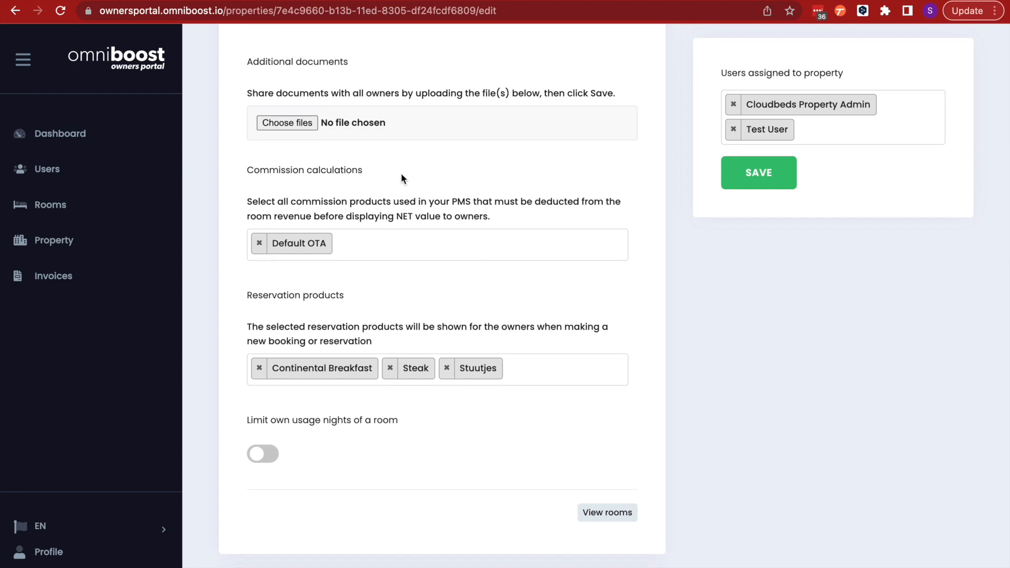
Add Testing - OP Ota calculation to the commission calculation products
click(352, 245)
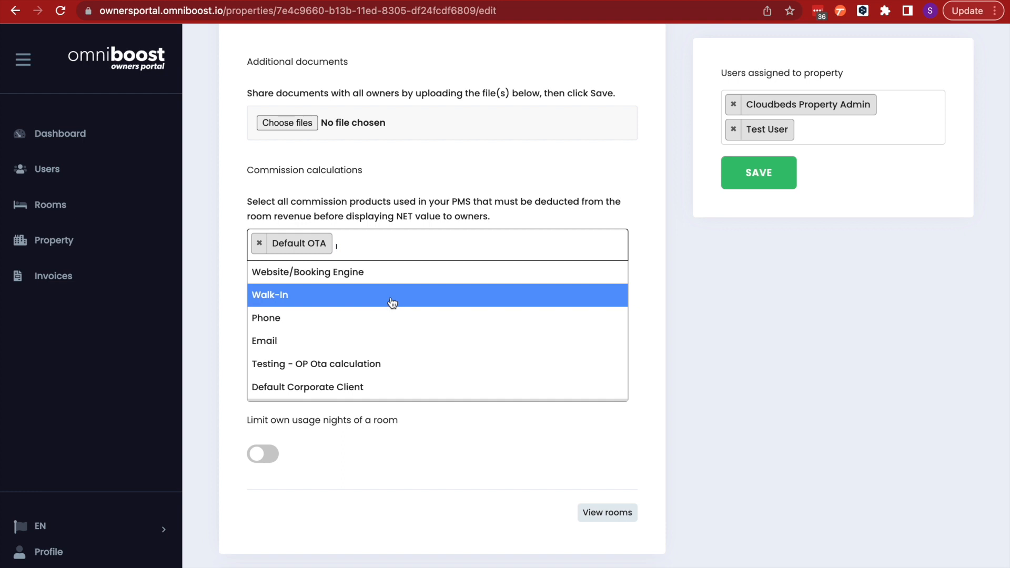
click(363, 365)
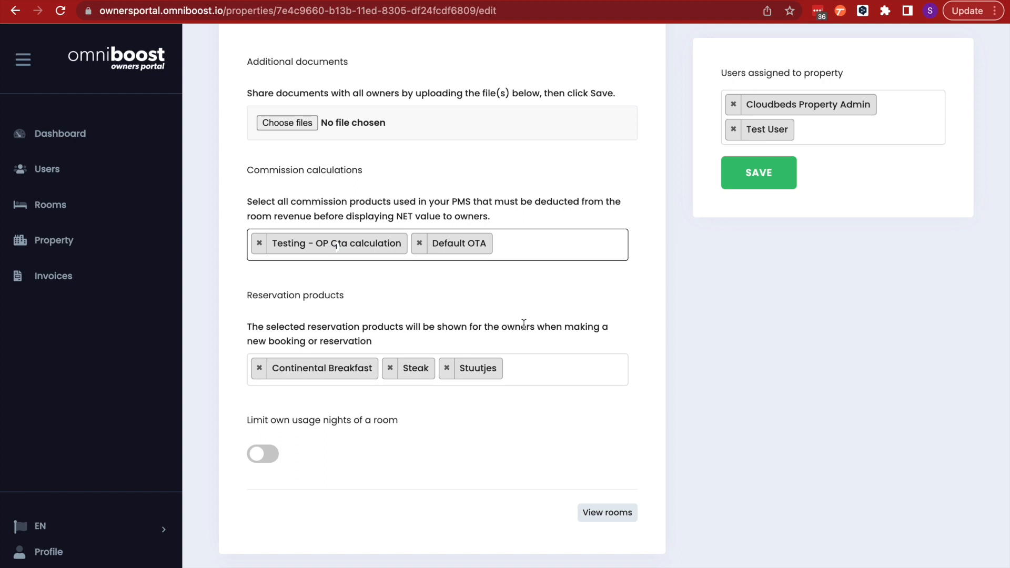
Add English Breakfast to the reservation products shown to owners
scroll(524, 323, down, 3)
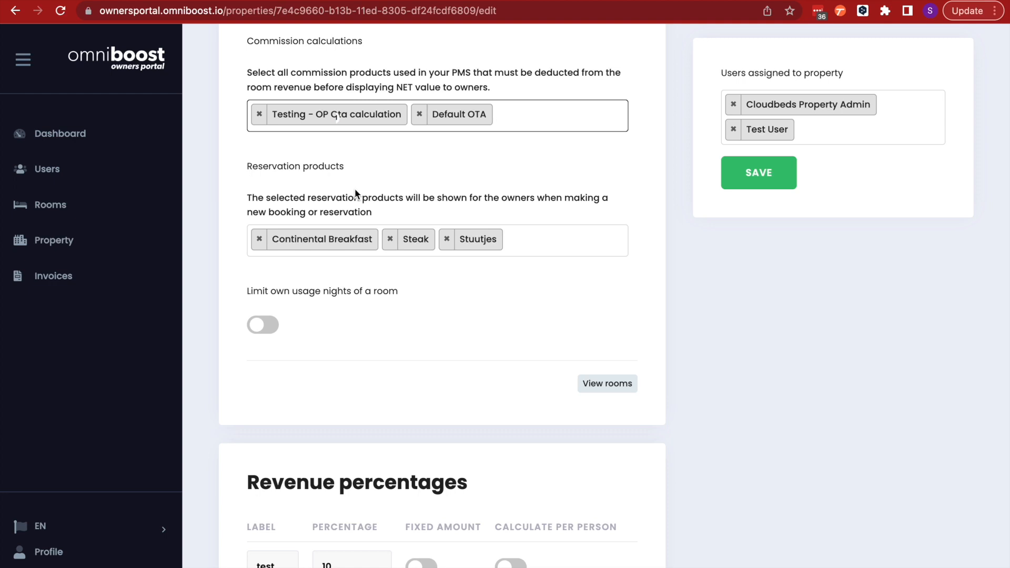
click(521, 250)
scroll(442, 384, down, 3)
scroll(445, 382, up, 3)
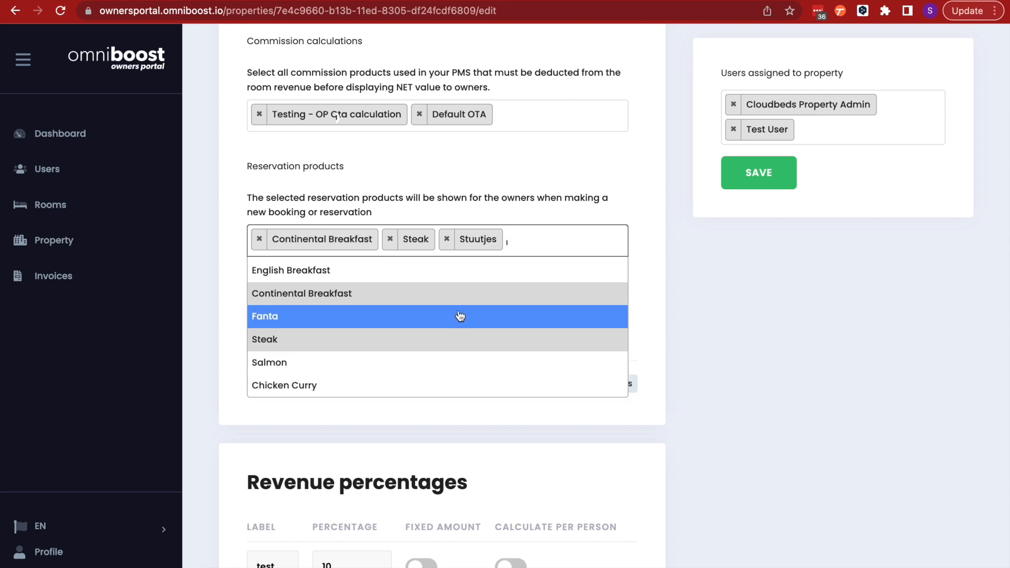
click(434, 272)
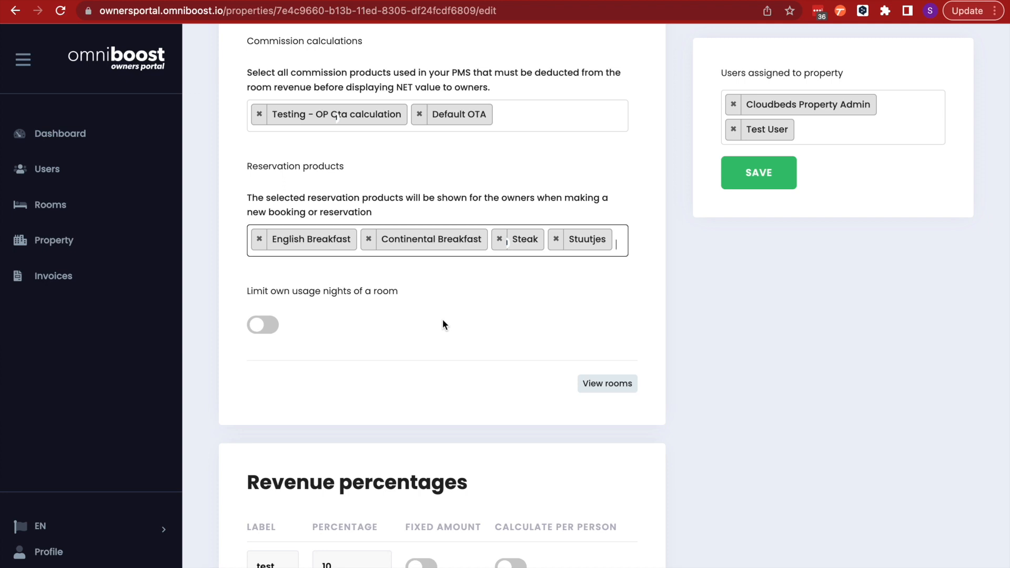
Enable limiting own usage nights of a room and set the own usage night count to 20
click(263, 325)
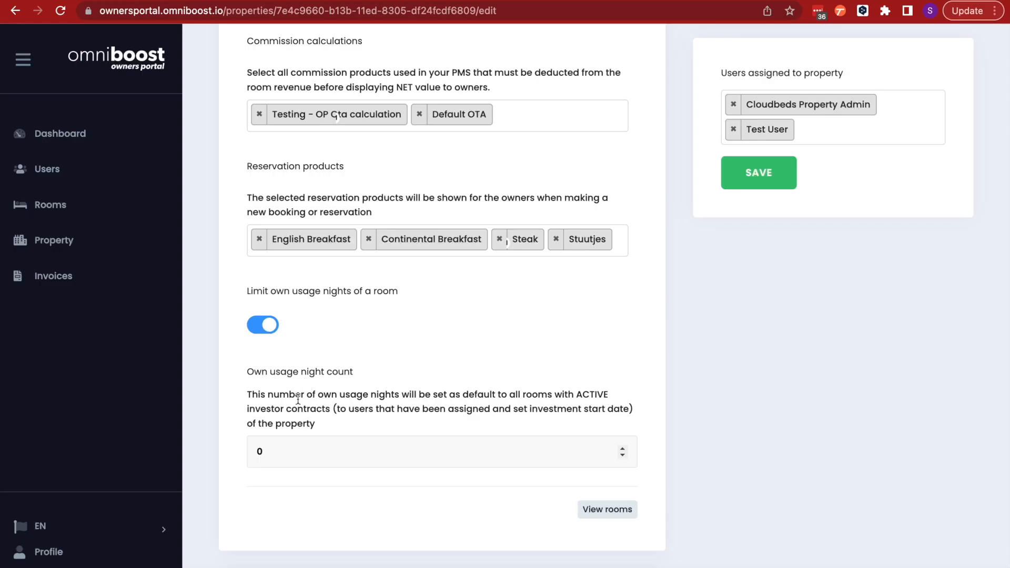
click(266, 449)
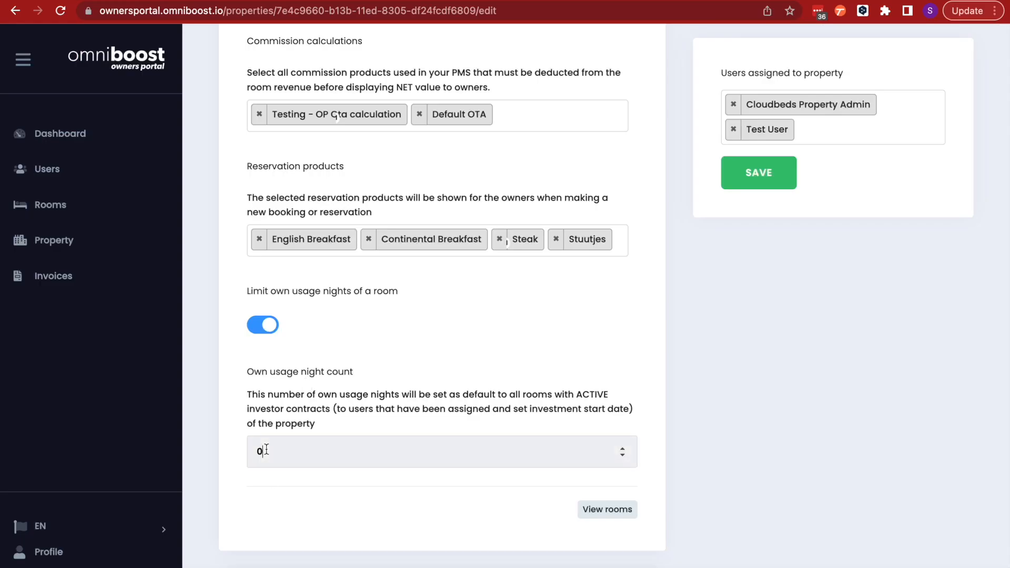
key(BackSpace)
text(20)
Review the revenue percentages, invoice data and design parameters sections of the property form
scroll(432, 388, down, 2)
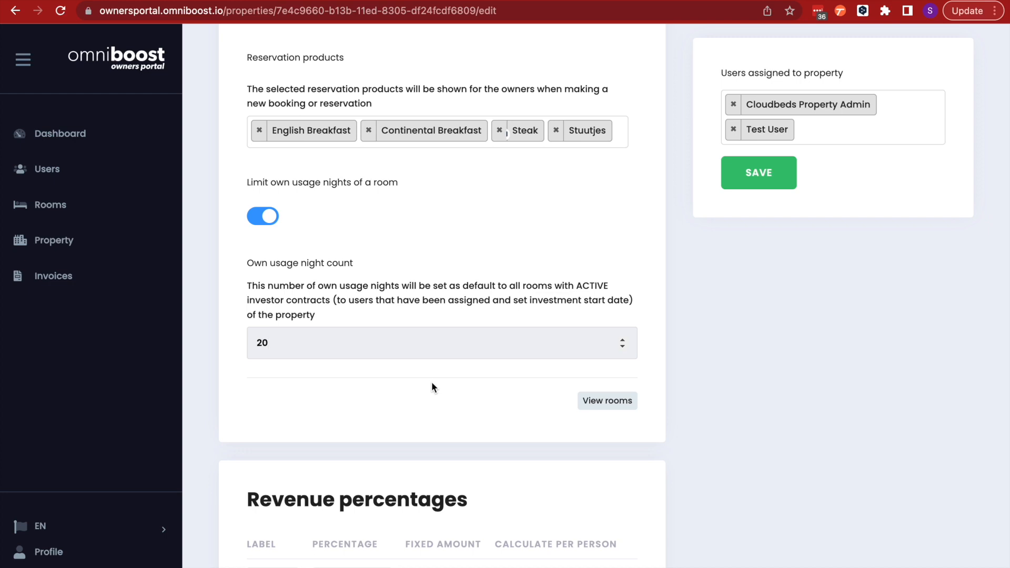
scroll(522, 419, down, 3)
scroll(522, 417, down, 3)
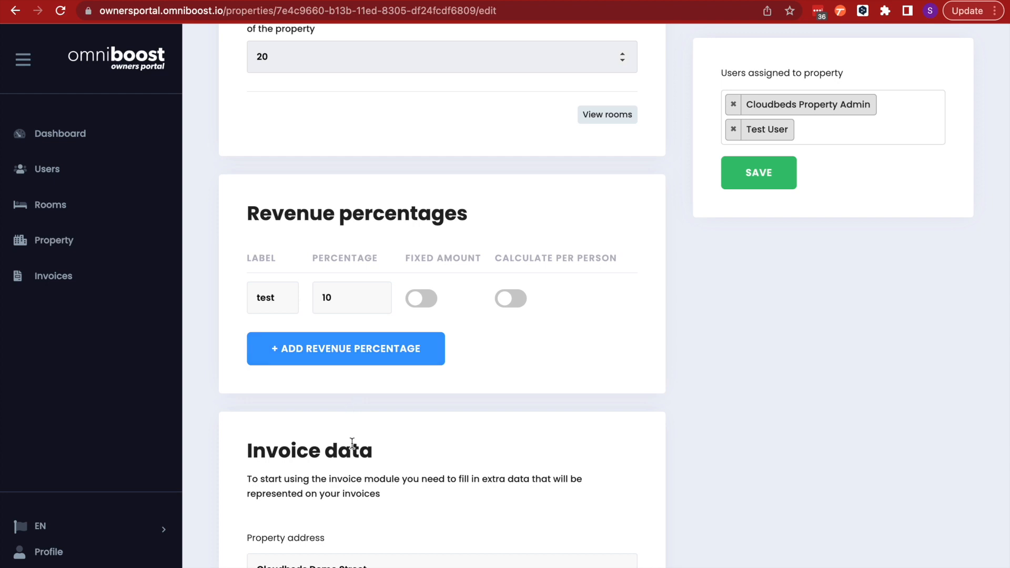
scroll(523, 516, down, 6)
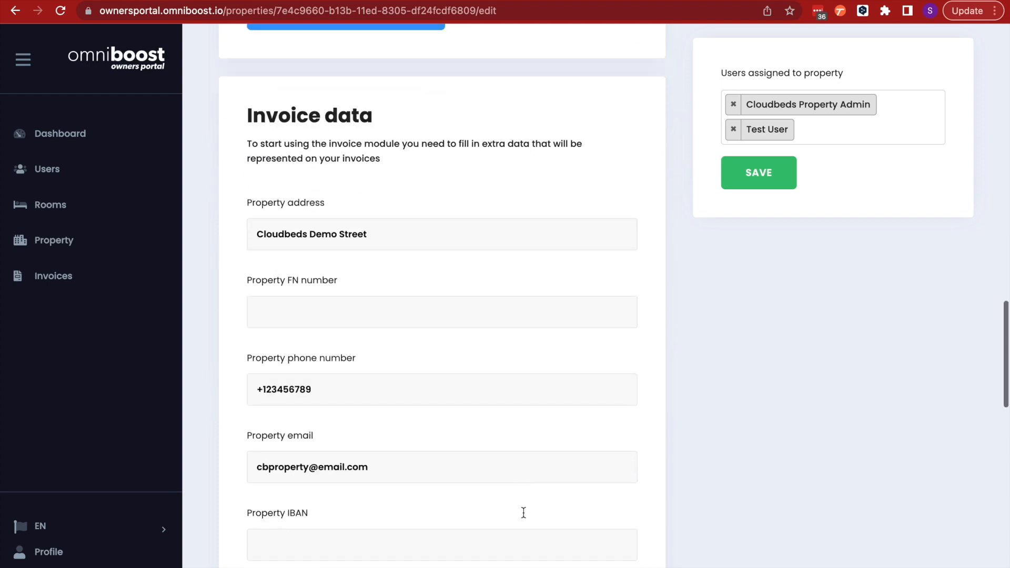
scroll(427, 197, down, 1)
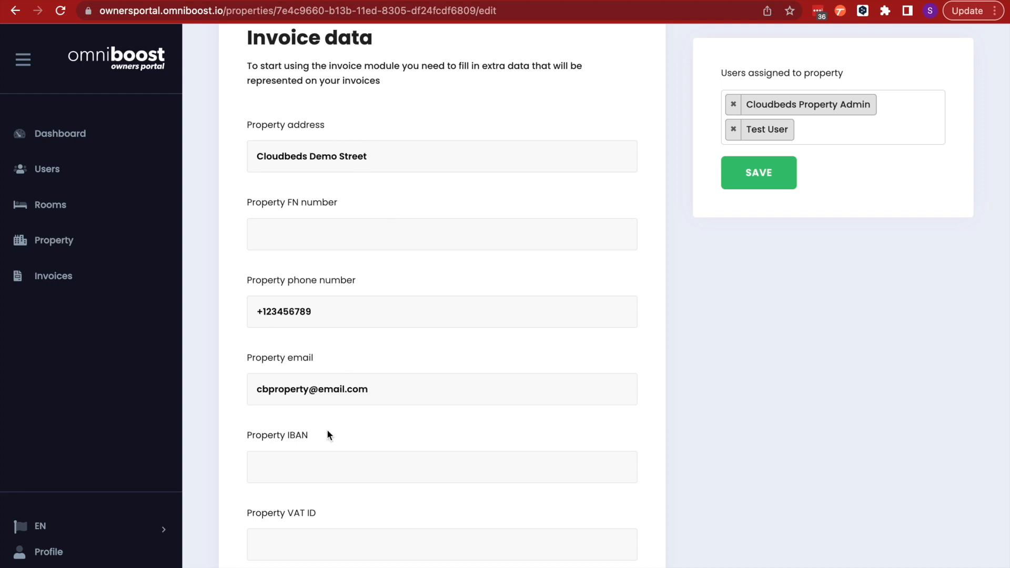
scroll(351, 504, down, 1)
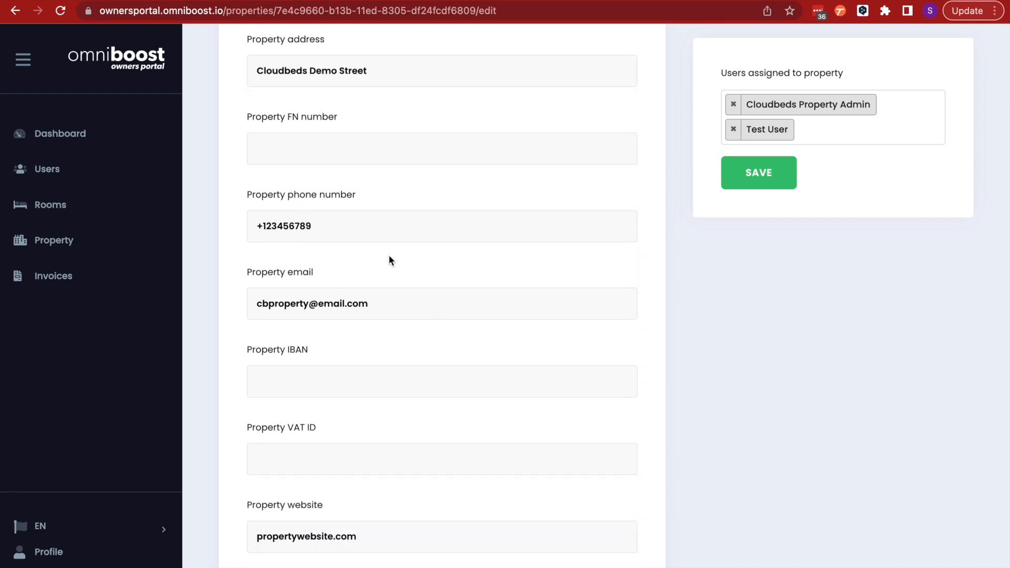
scroll(370, 345, down, 2)
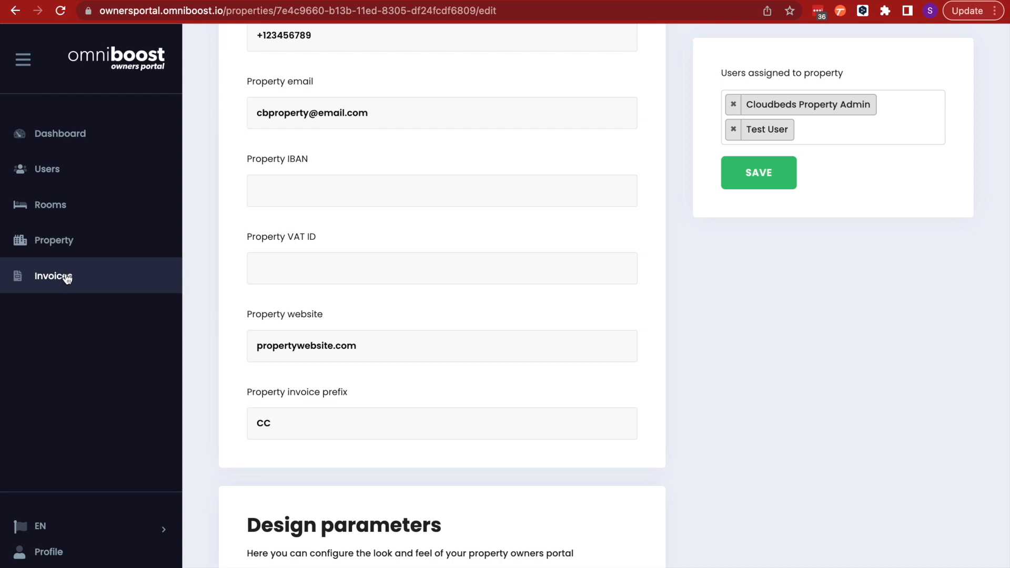
scroll(473, 298, down, 10)
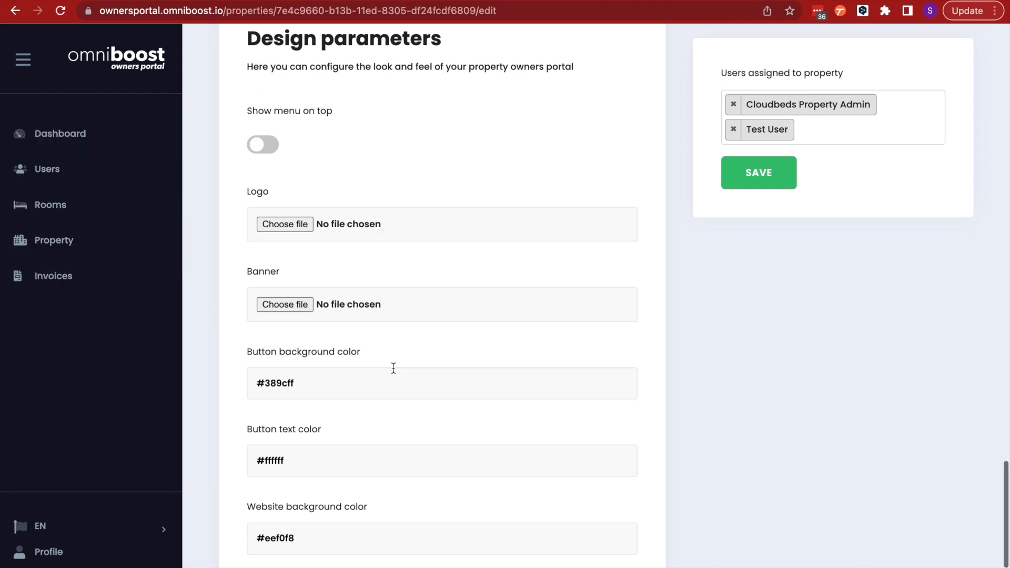
scroll(393, 368, down, 2)
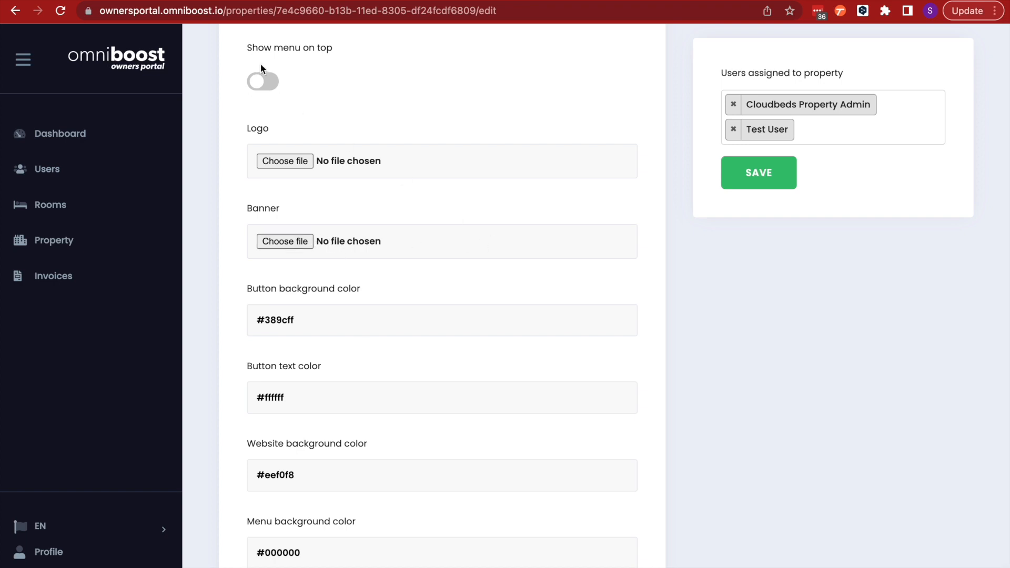
scroll(426, 388, down, 3)
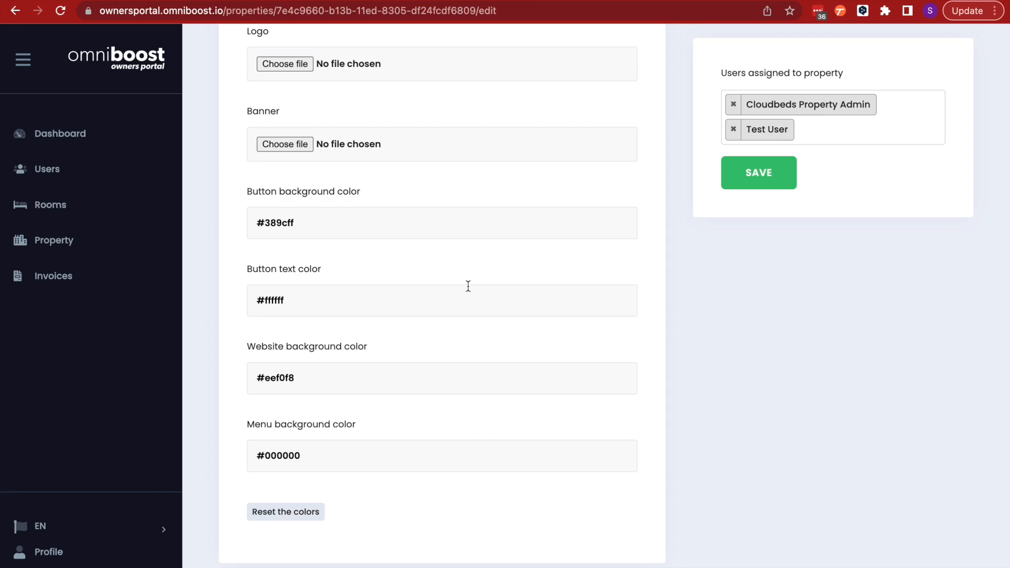
scroll(469, 286, up, 20)
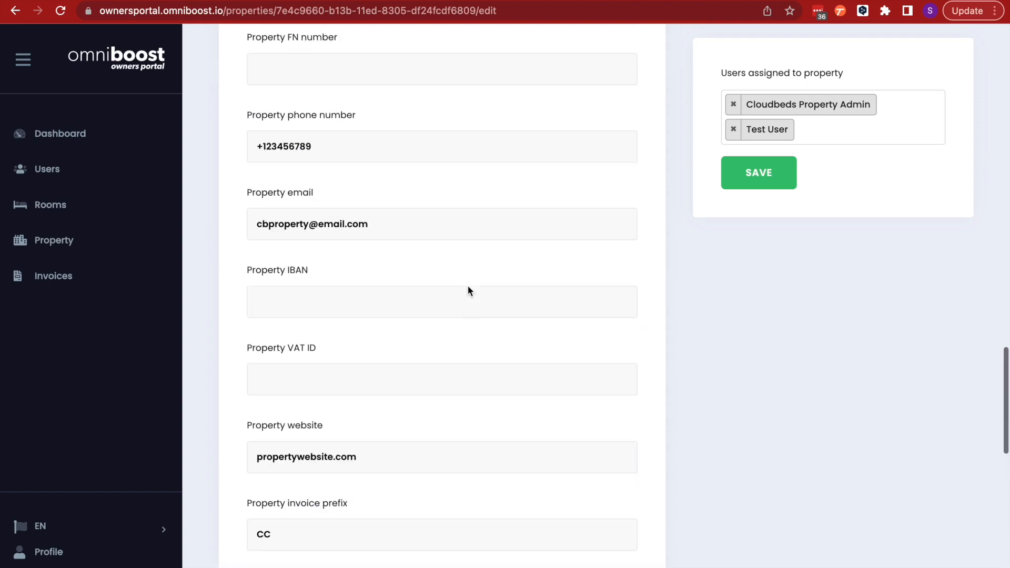
scroll(468, 286, up, 6)
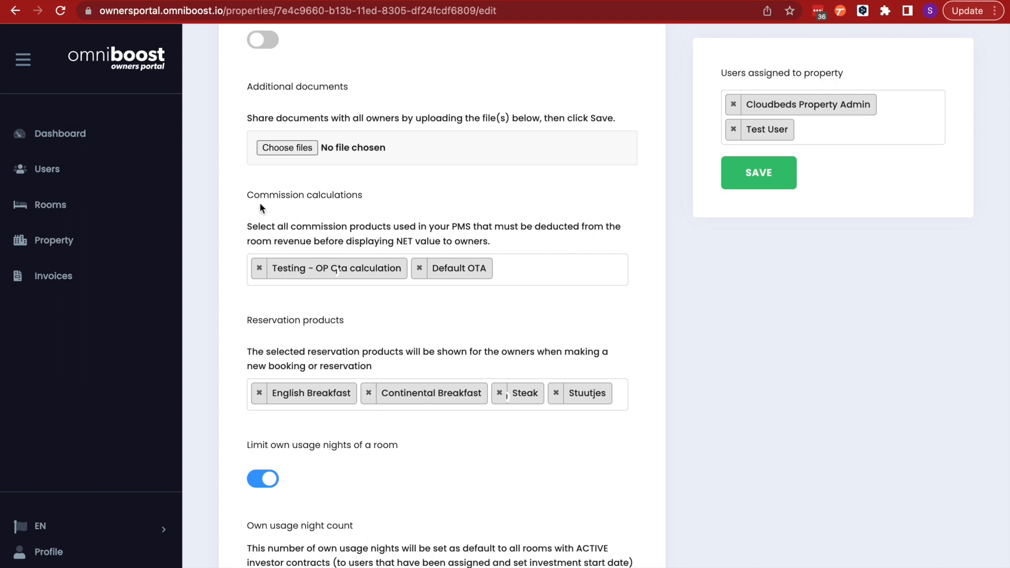
Start creating a new user and fill in the user's first and last name
click(39, 177)
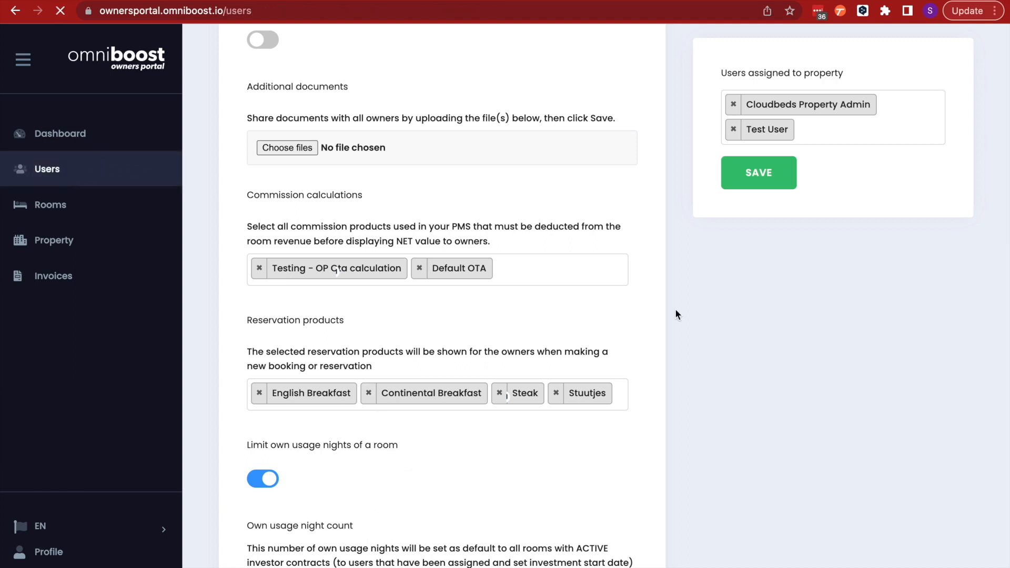
click(291, 157)
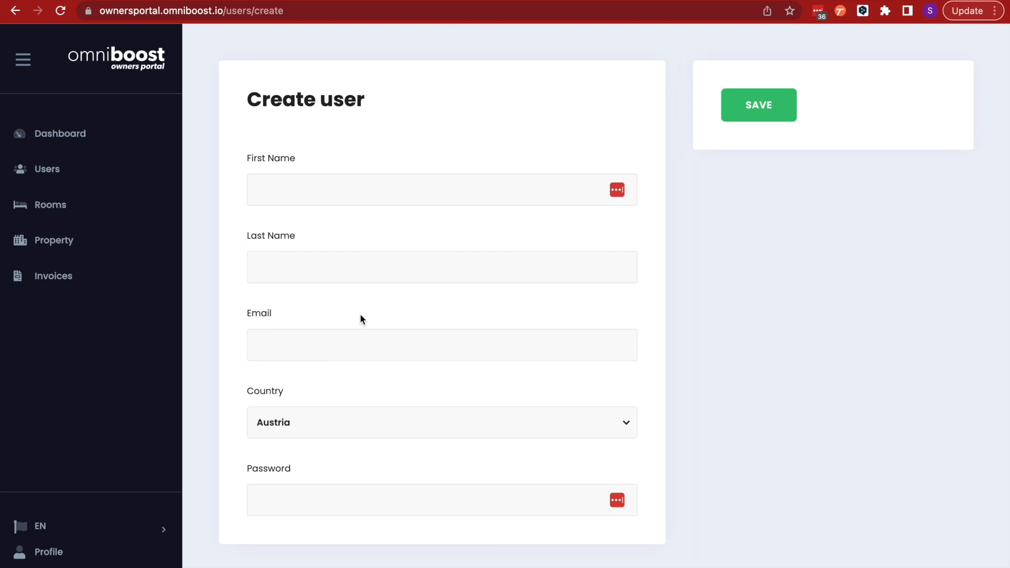
click(343, 195)
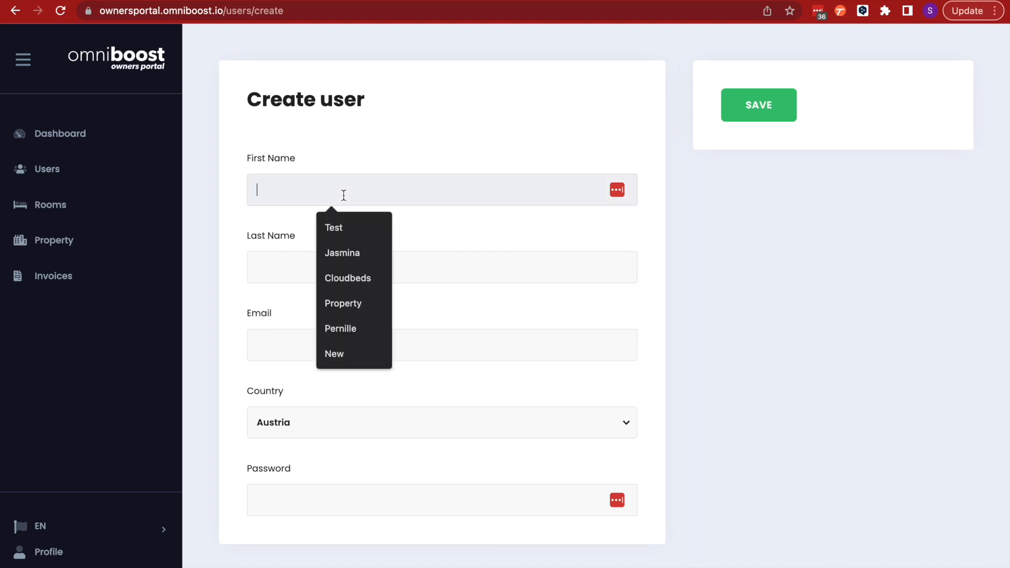
text(Test)
click(286, 271)
text(User)
Fill in the new user's e-mail address
click(306, 354)
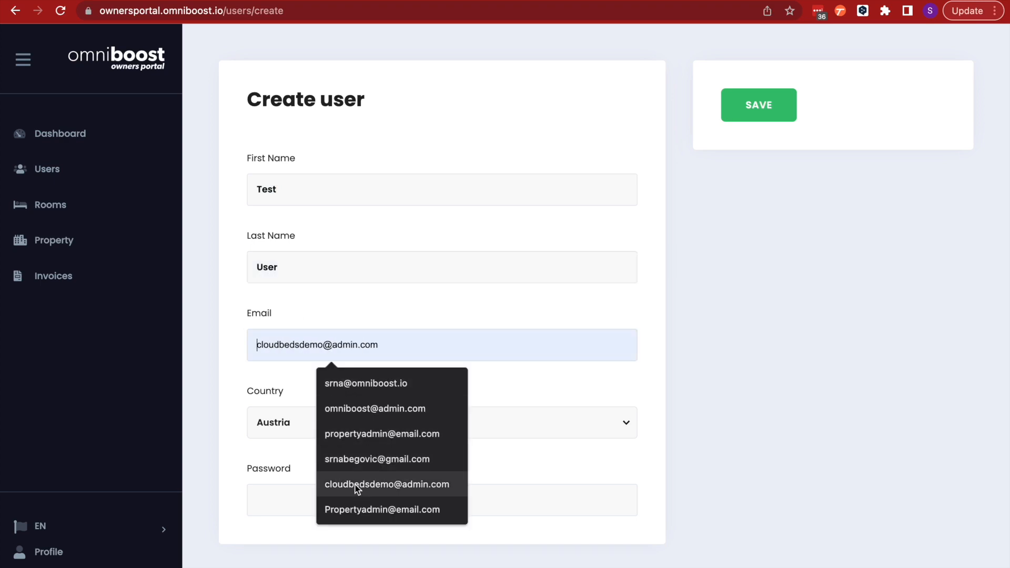
click(348, 508)
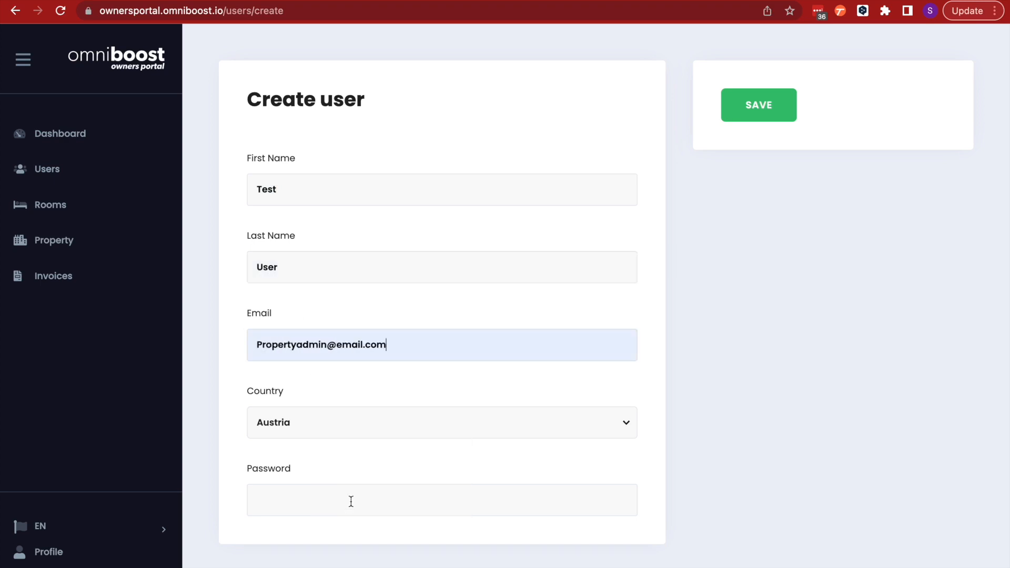
click(262, 345)
key(BackSpace)
text(cbp)
Set the new user's country to Germany
click(285, 434)
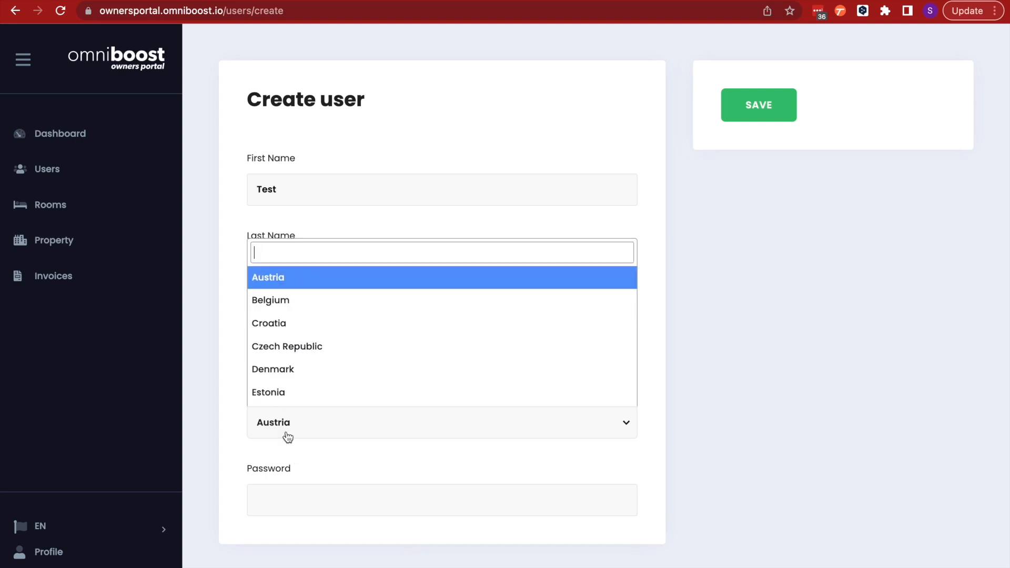
scroll(347, 387, down, 2)
click(326, 379)
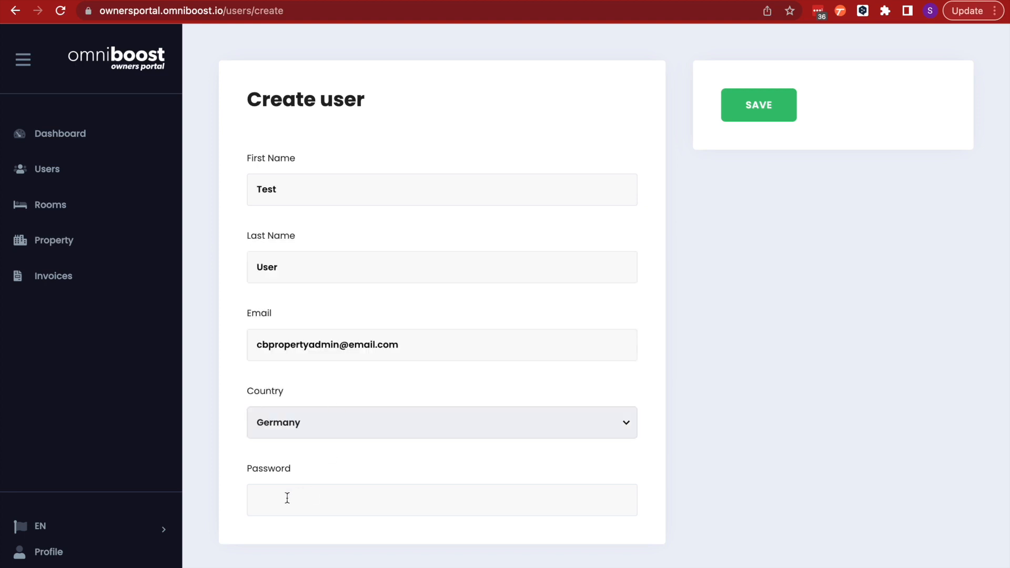
Enter the new user's password
click(287, 498)
text(123456)
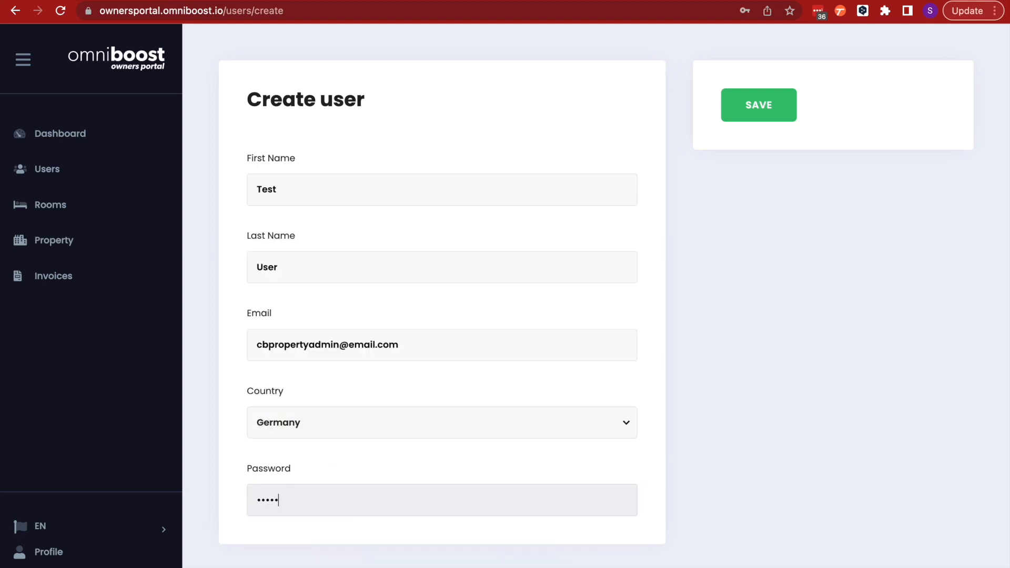
Save the new user and dismiss the password-manager prompt
click(756, 111)
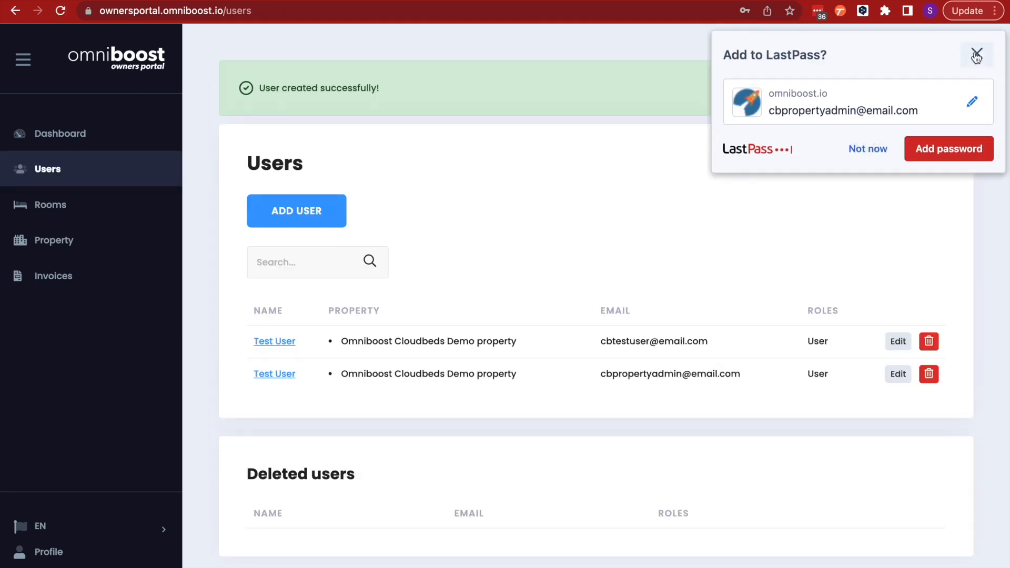
click(977, 55)
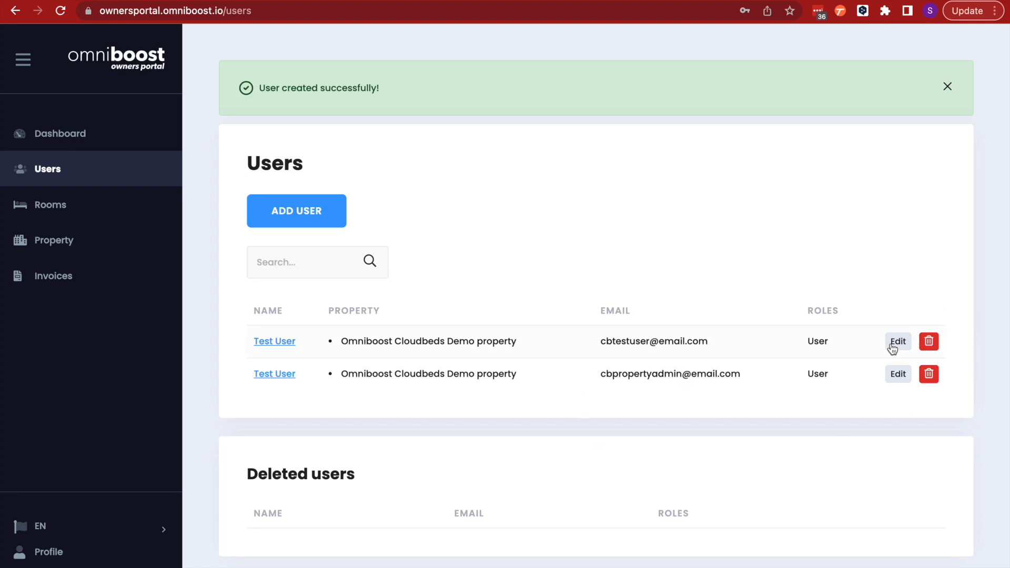
Open the new user's edit page and review its settings, toggles and invoice data fields
click(896, 382)
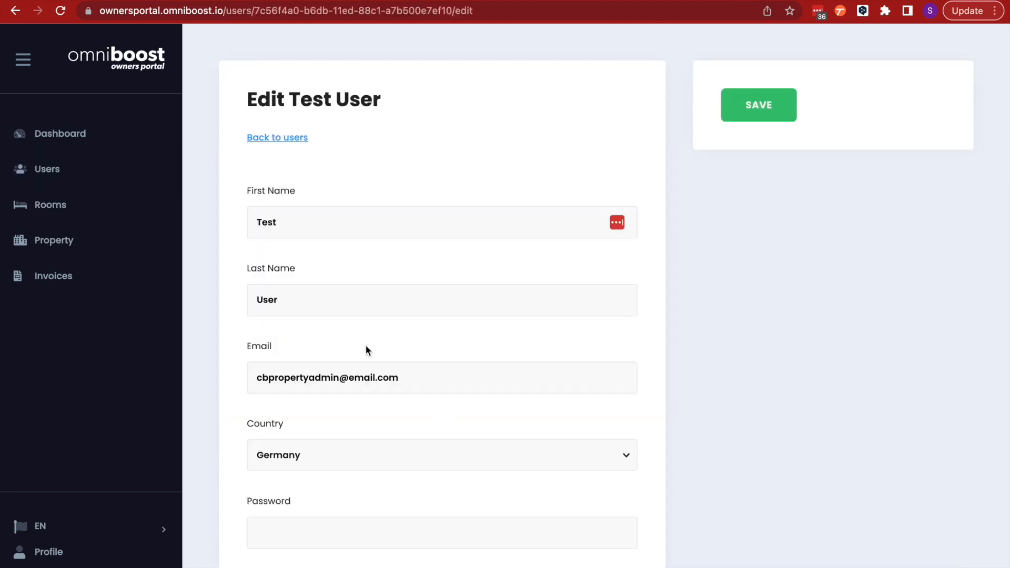
scroll(367, 350, down, 4)
scroll(366, 350, down, 5)
scroll(366, 349, up, 5)
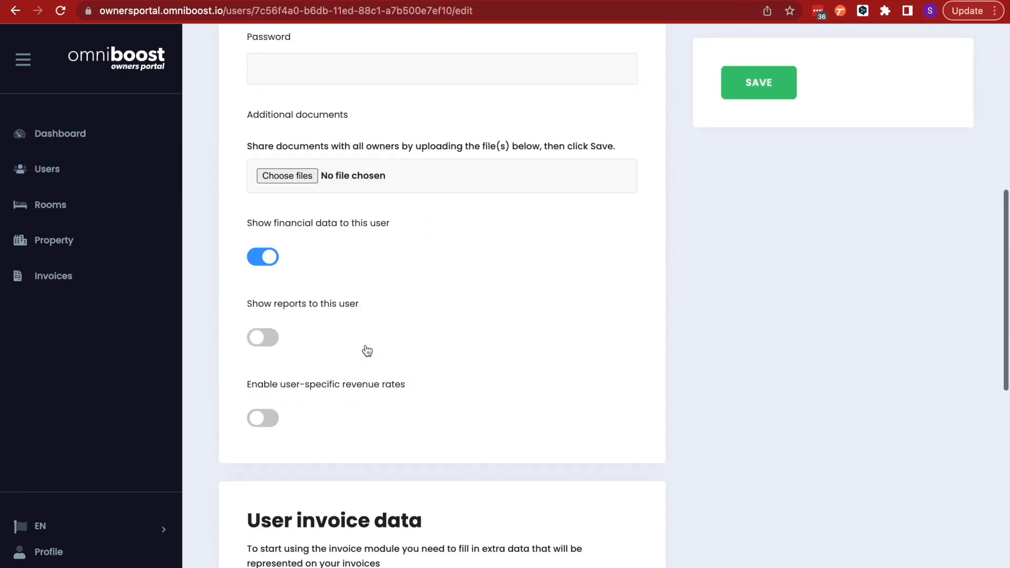
scroll(367, 350, down, 2)
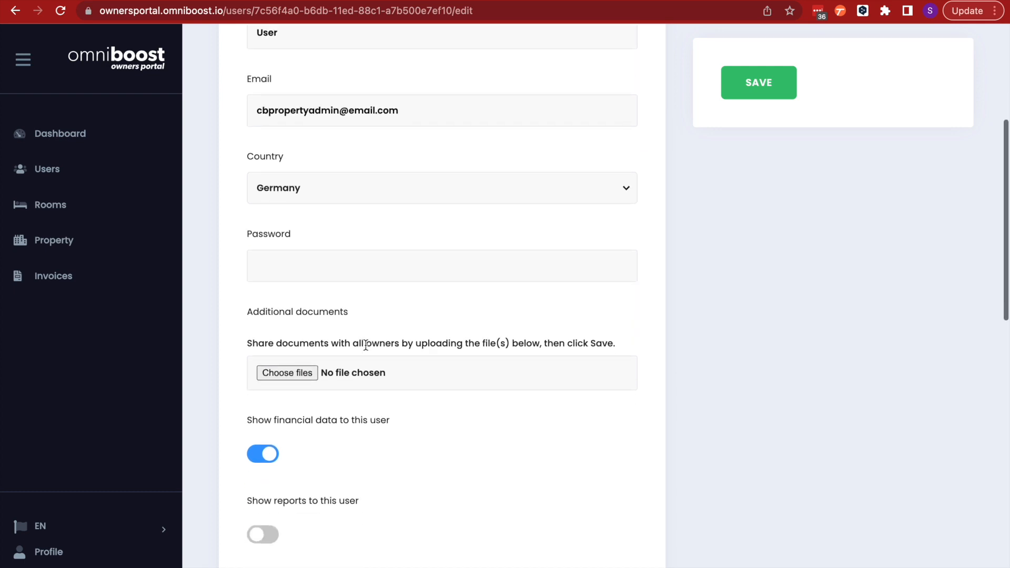
scroll(366, 345, down, 2)
scroll(285, 393, down, 2)
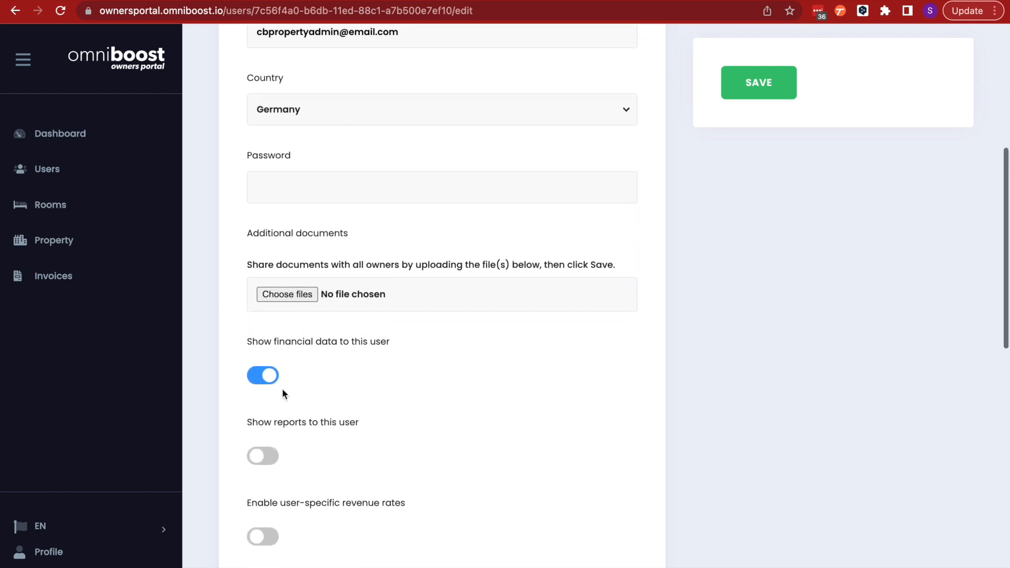
scroll(282, 418, down, 3)
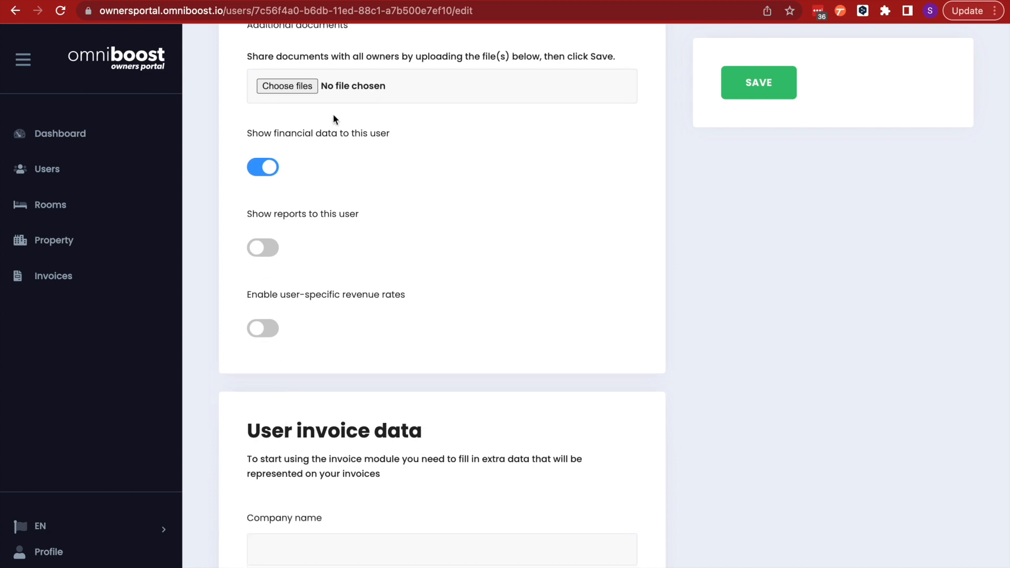
scroll(309, 204, up, 5)
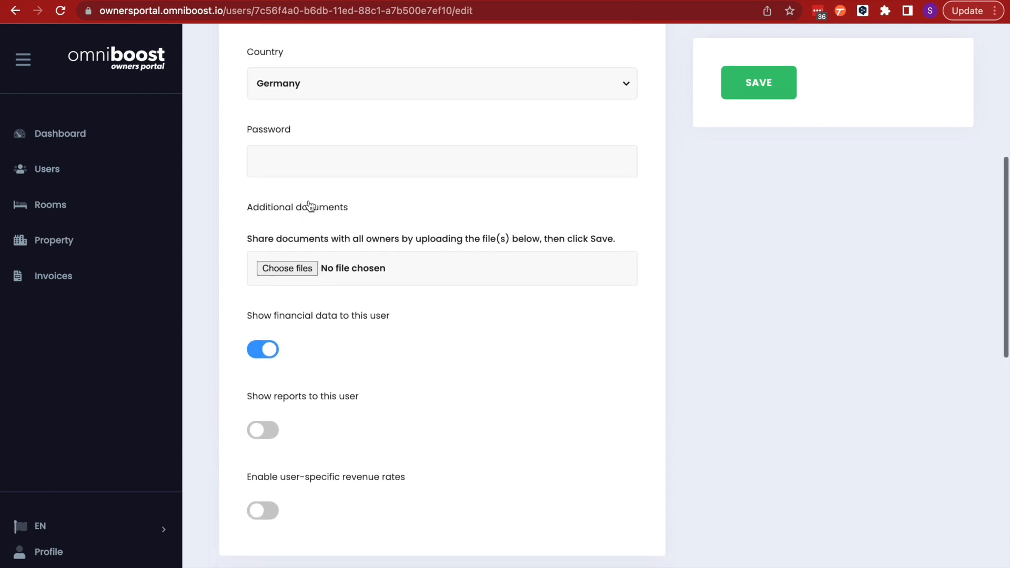
scroll(311, 205, down, 3)
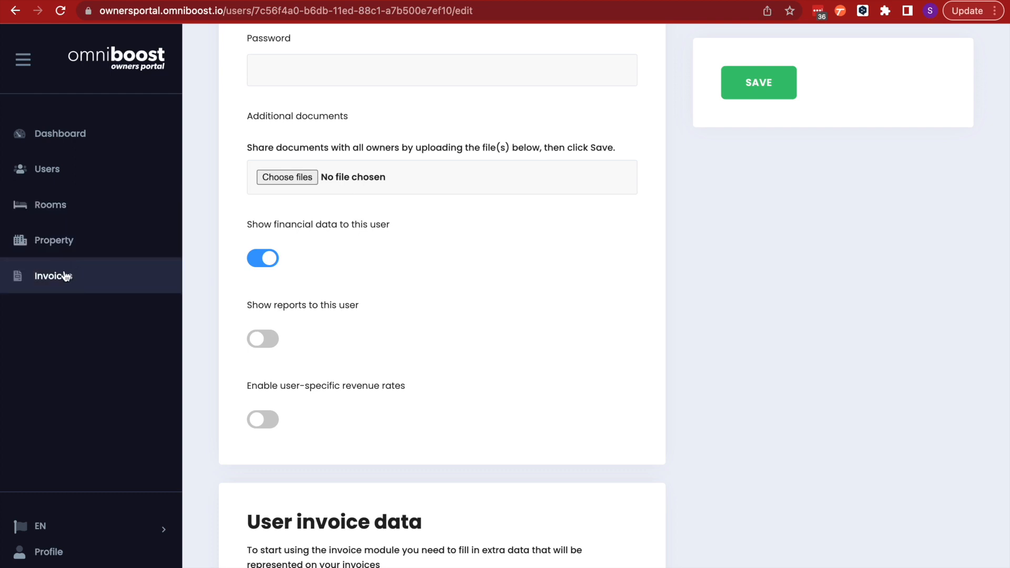
scroll(462, 416, down, 7)
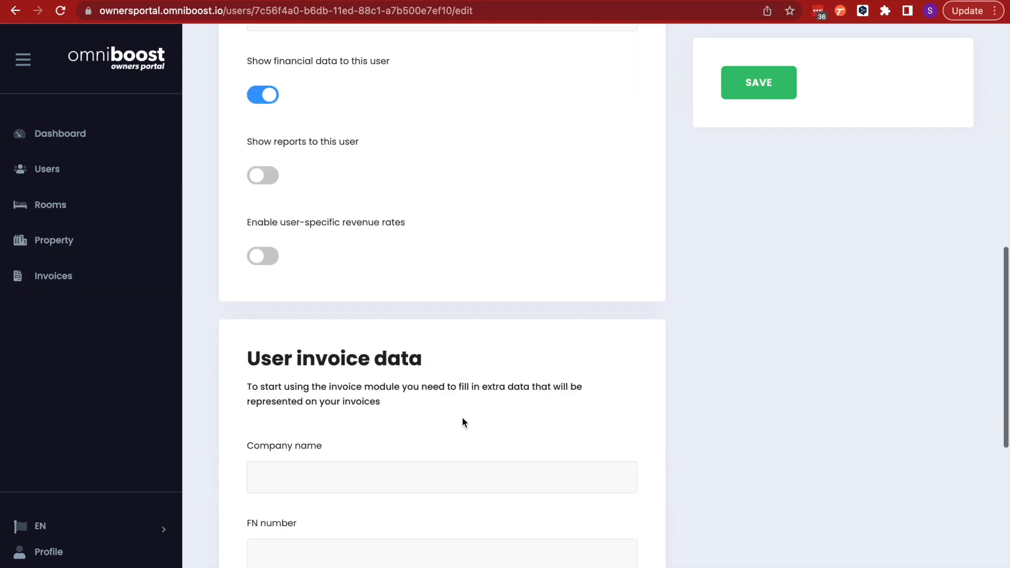
scroll(462, 417, down, 2)
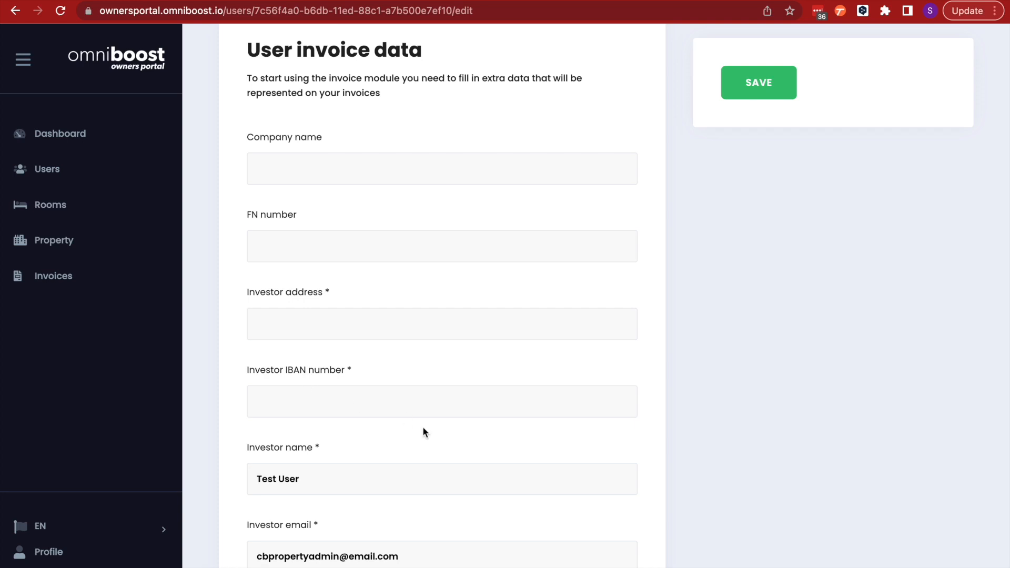
scroll(425, 432, down, 2)
scroll(425, 433, up, 3)
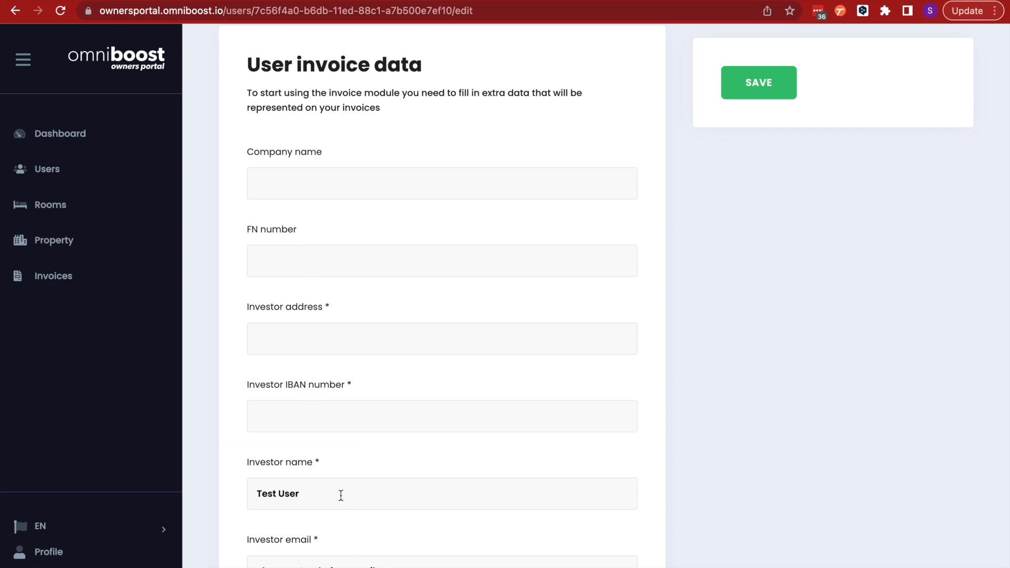
click(40, 526)
scroll(447, 337, down, 3)
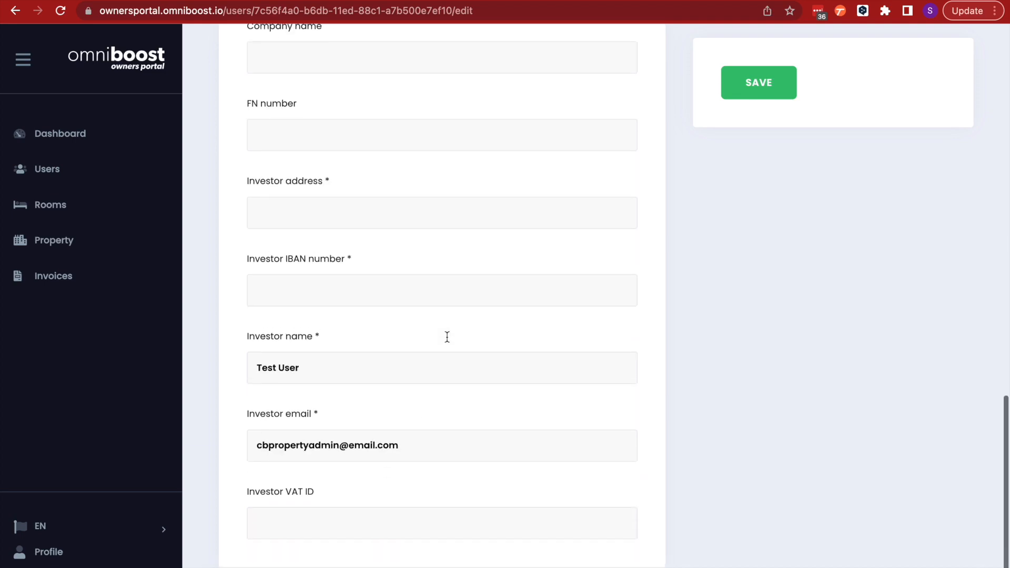
scroll(456, 520, up, 5)
scroll(456, 519, up, 15)
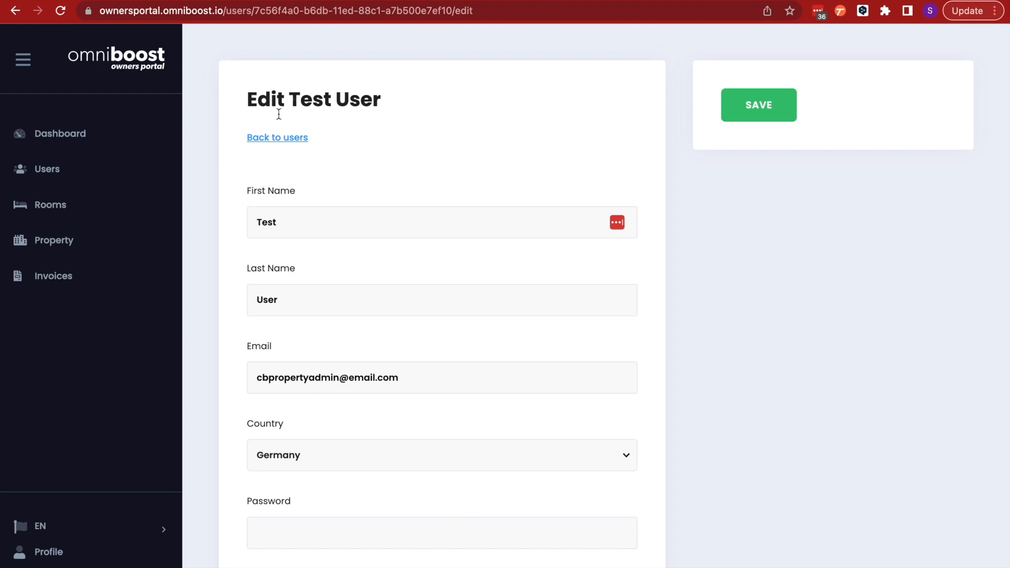
Open the property's Rooms list and review which users are assigned to each room
click(61, 207)
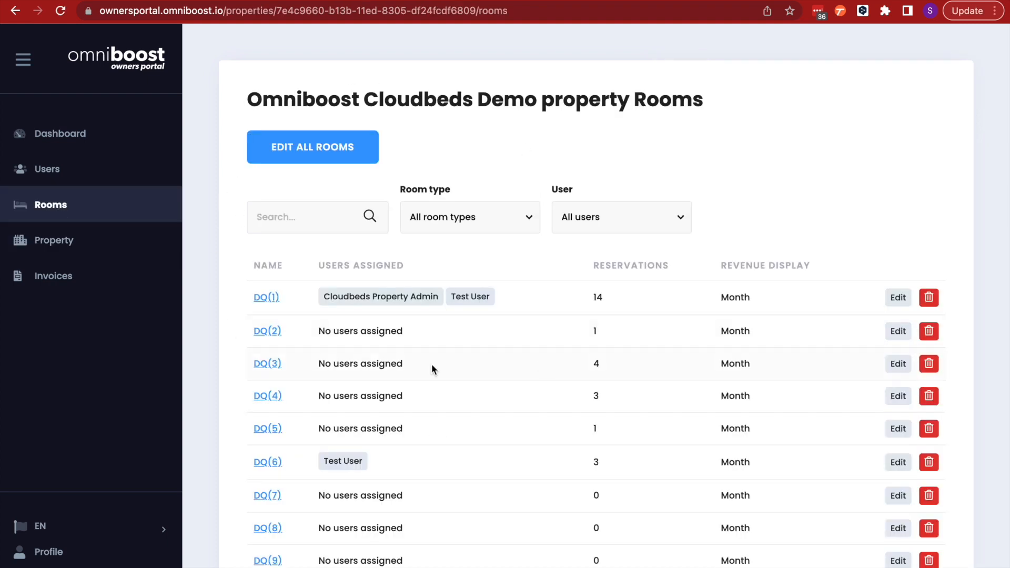
scroll(521, 546, down, 3)
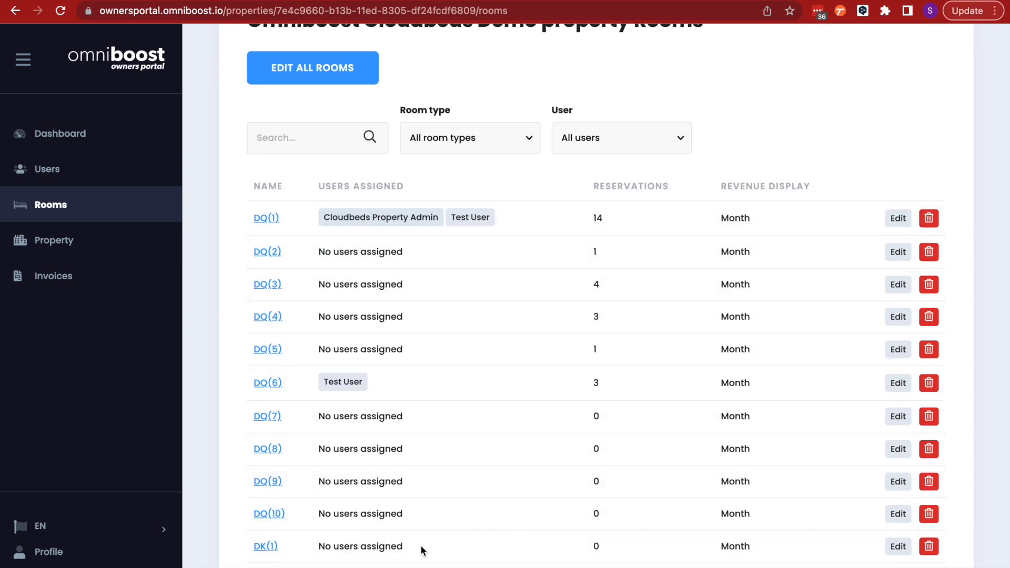
scroll(526, 333, up, 1)
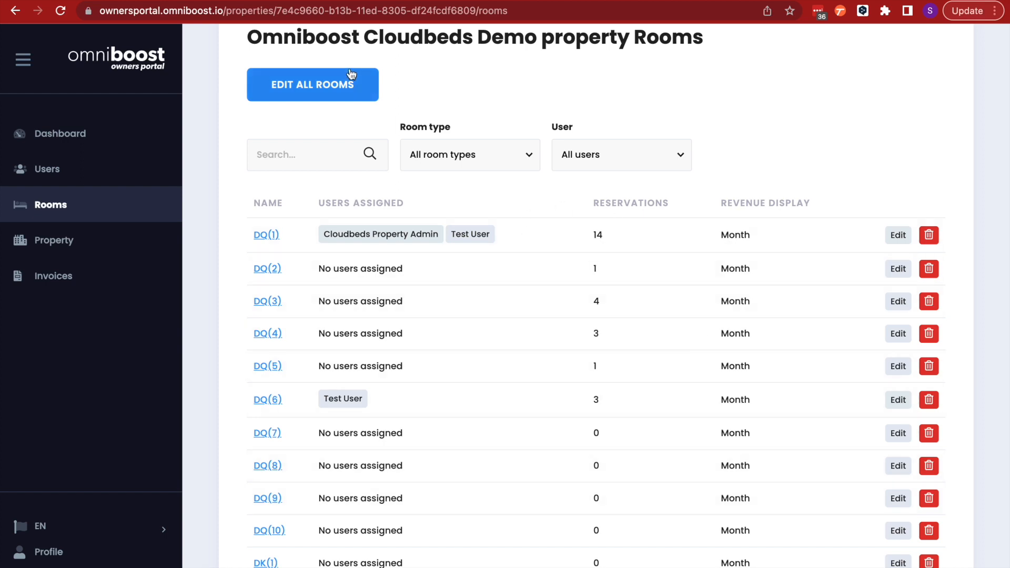
Bulk-edit all rooms for the new Test User and select rooms DQ(1) through DQ(5)
click(313, 93)
click(361, 185)
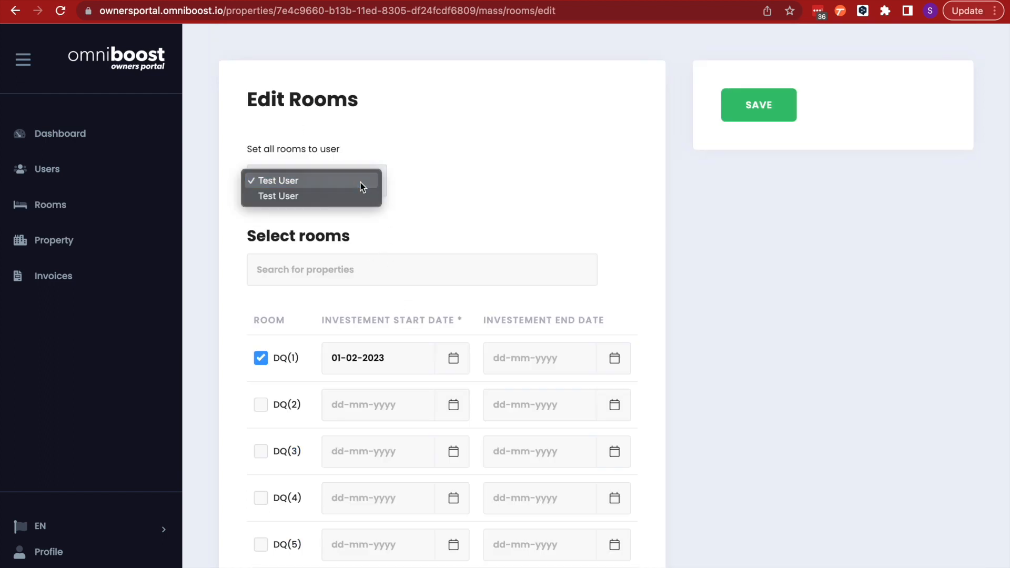
click(346, 197)
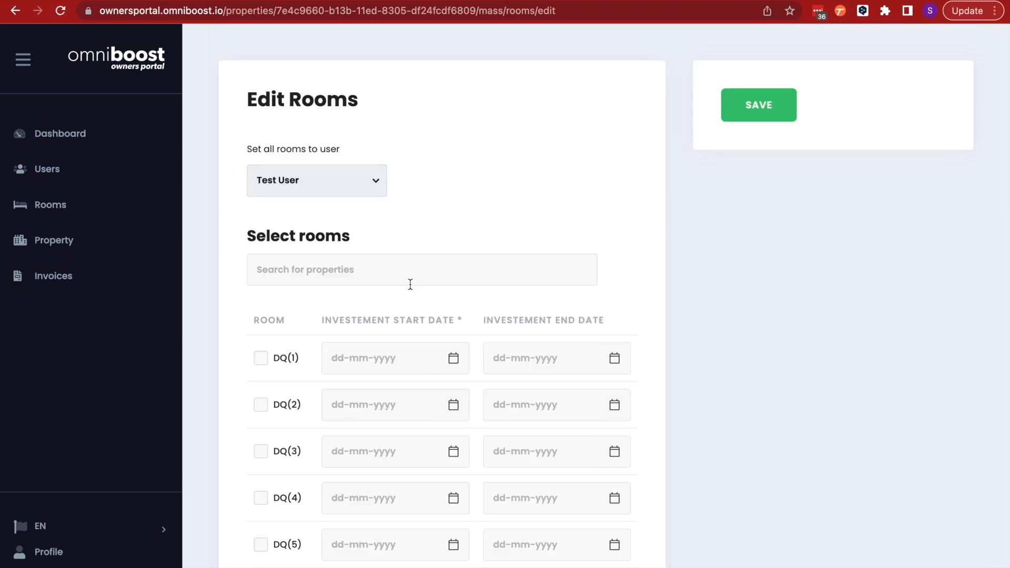
scroll(347, 299, down, 3)
click(261, 242)
click(260, 291)
click(261, 338)
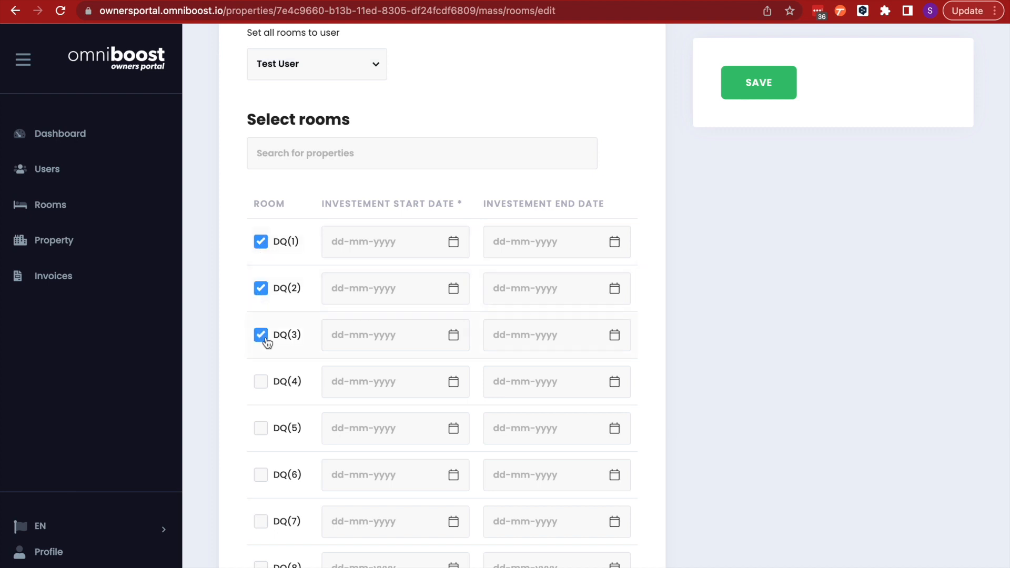
click(260, 388)
click(262, 431)
Set room DQ(1)'s investment start date to 02-02-22
click(417, 251)
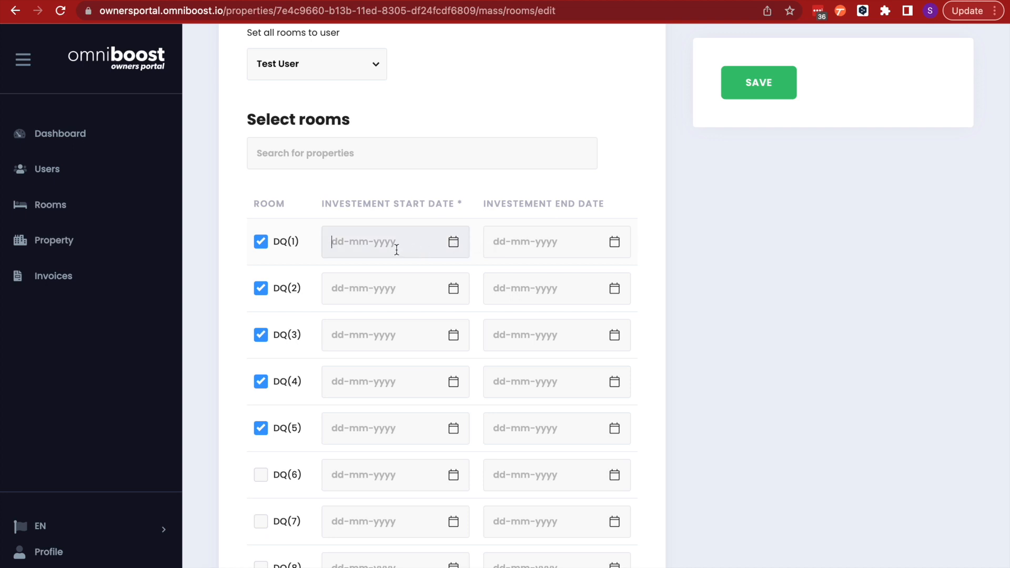
text(02-02-22)
click(435, 186)
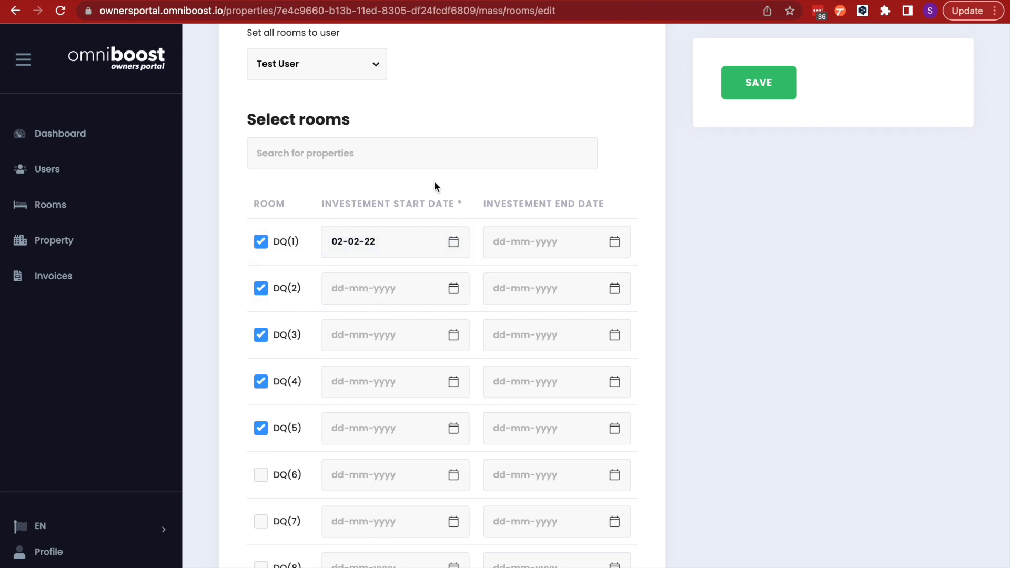
Copy the 02-02-22 start date into the investment start dates of rooms DQ(2) through DQ(5)
triple_click(366, 242)
key(super+c)
click(351, 279)
key(super+v)
click(342, 334)
key(super+v)
click(345, 386)
key(super+v)
click(342, 434)
key(super+v)
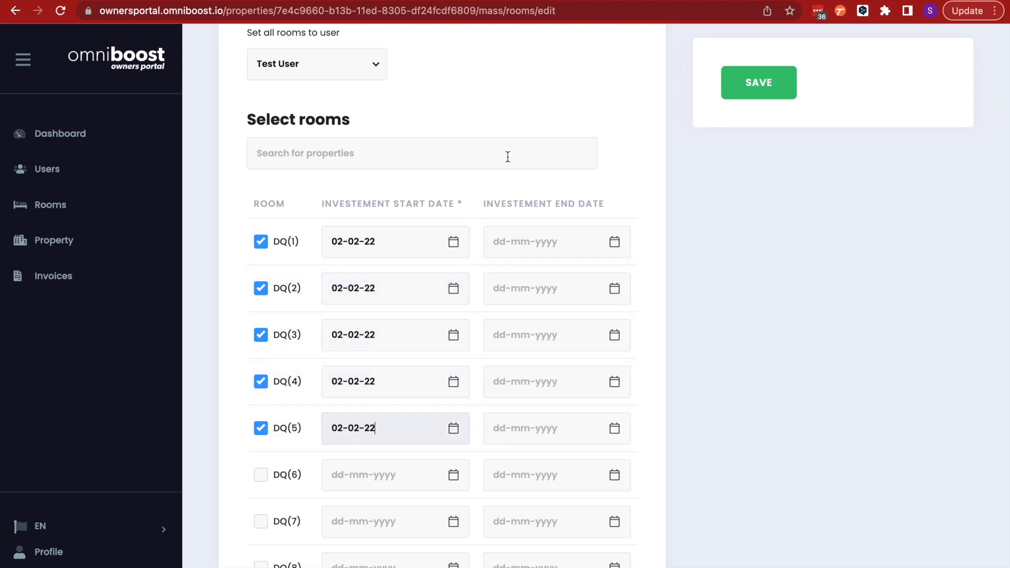
Save the bulk room assignments
scroll(399, 162, up, 2)
scroll(399, 163, down, 2)
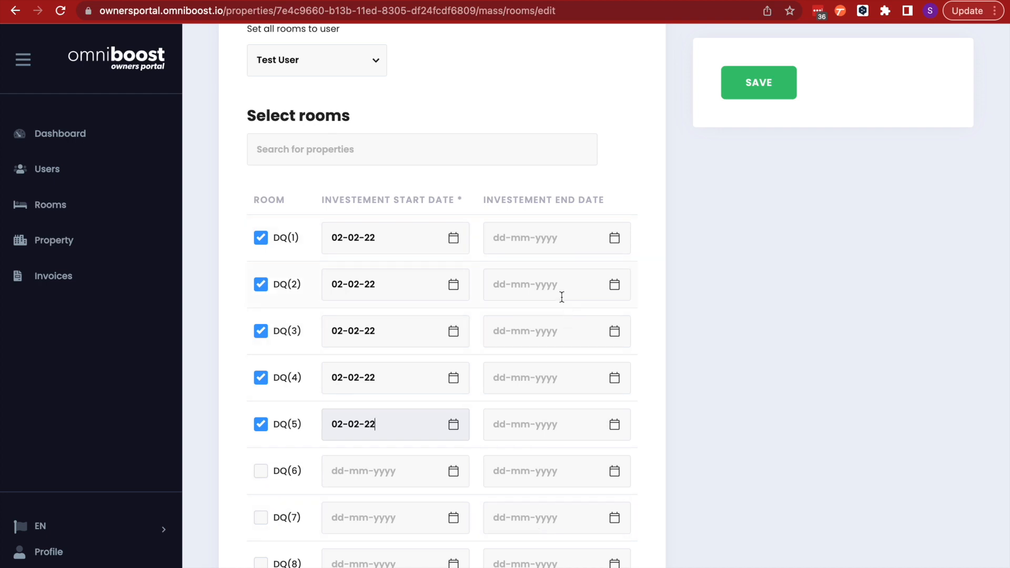
scroll(562, 297, up, 1)
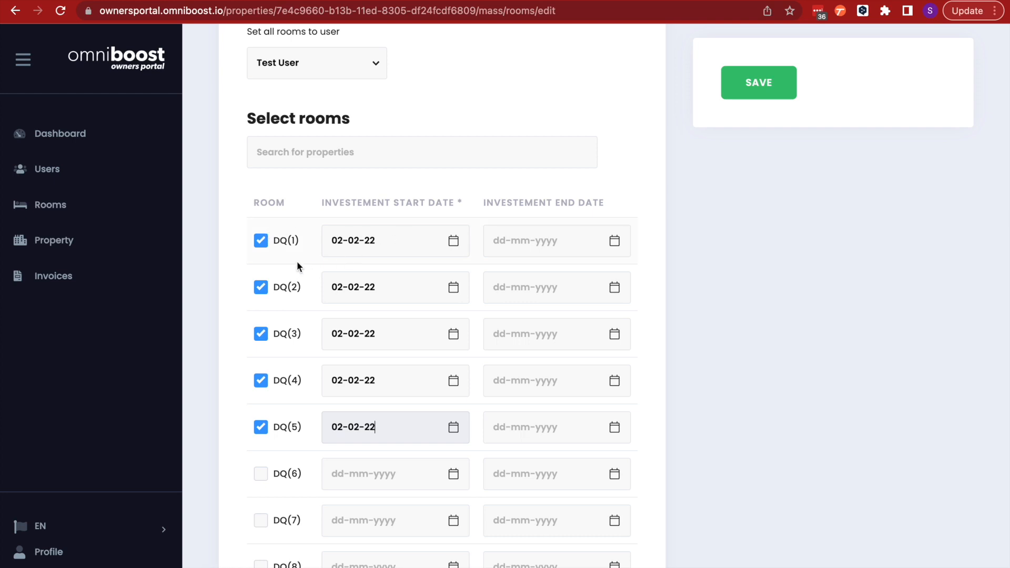
scroll(516, 125, up, 4)
click(745, 93)
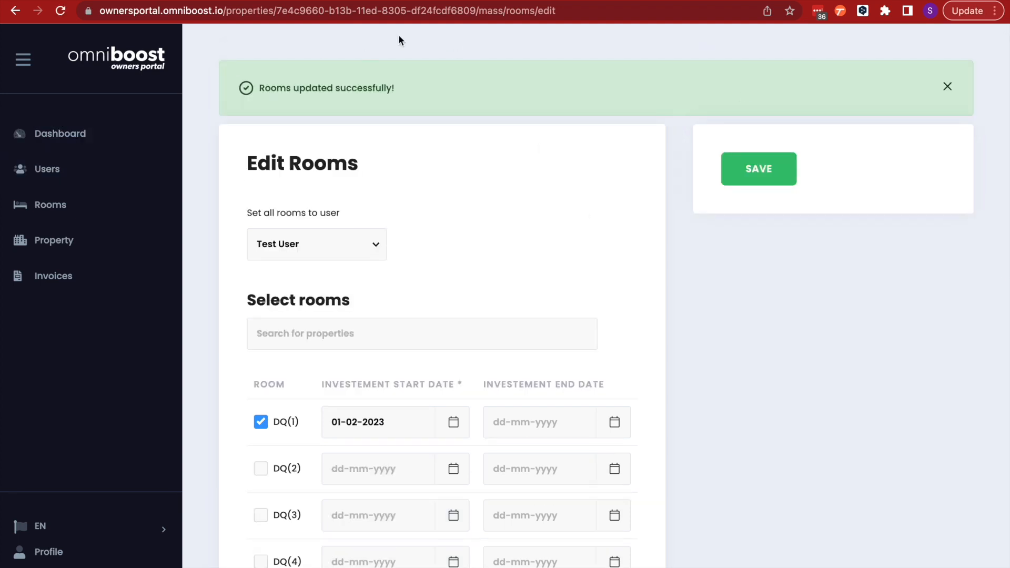
Return to the Rooms list and open room DQ(1)'s edit page to check its assigned users and start dates
scroll(309, 395, down, 2)
scroll(311, 392, up, 2)
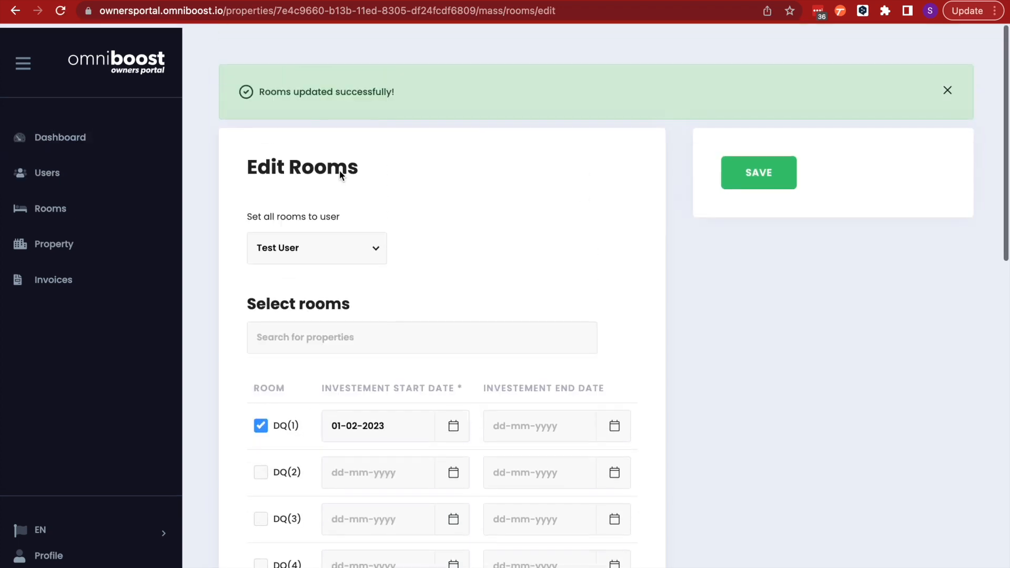
click(62, 206)
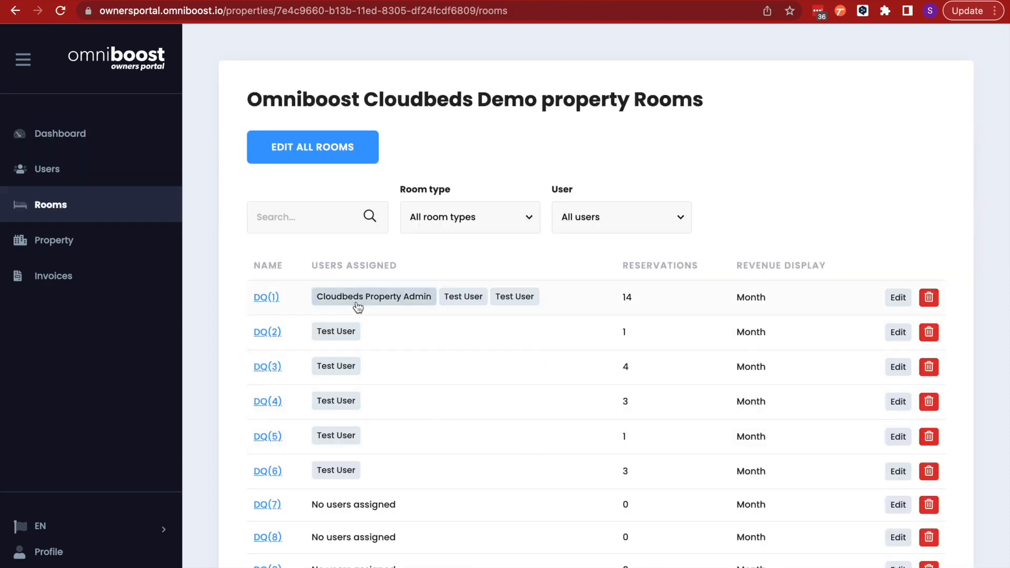
click(898, 297)
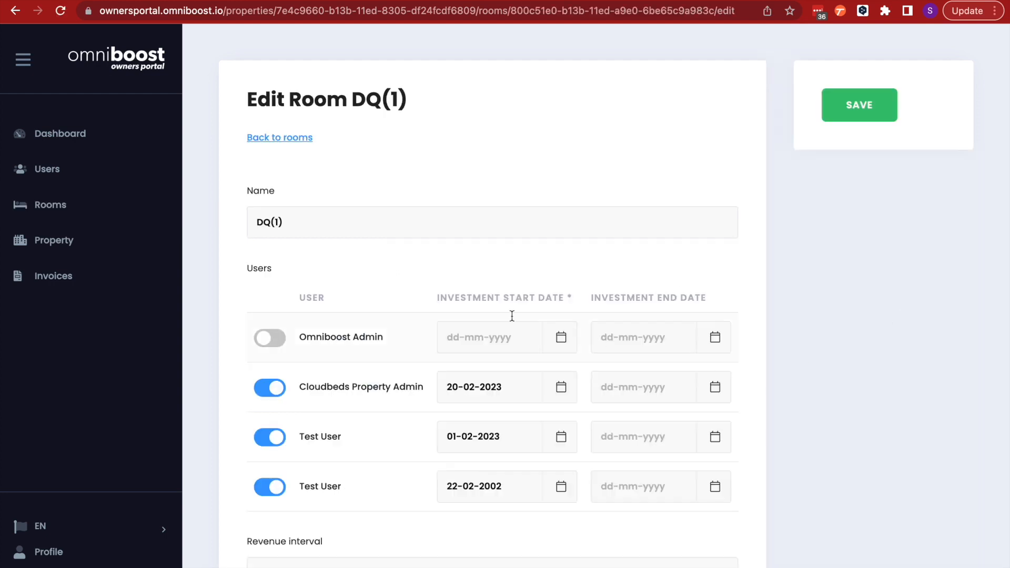
scroll(361, 358, down, 2)
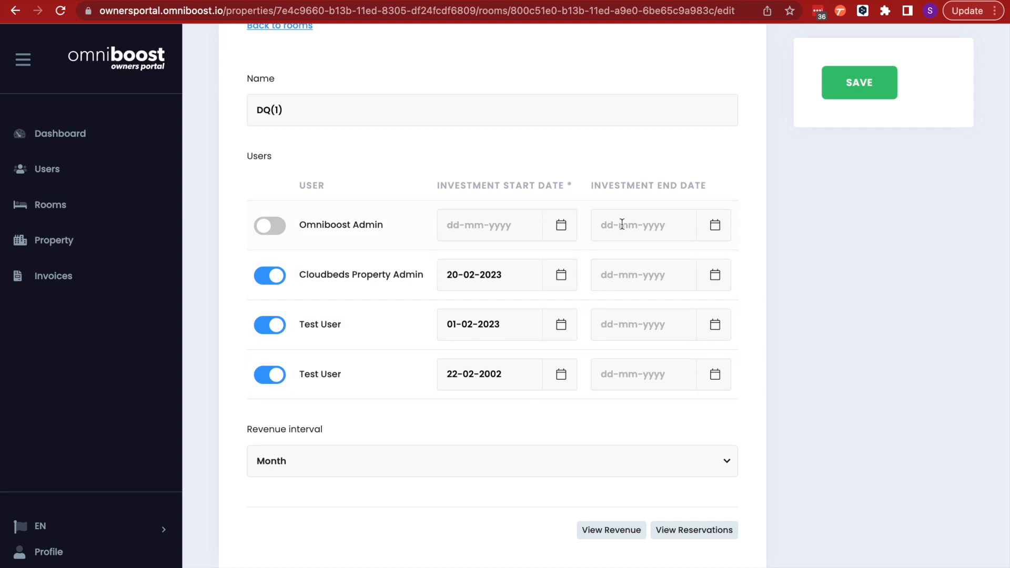
scroll(494, 289, up, 3)
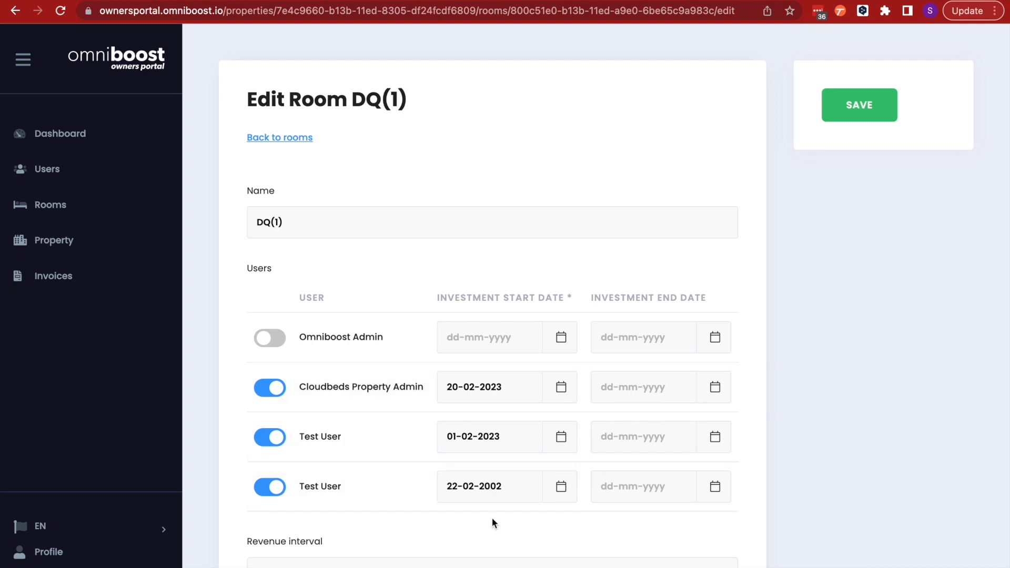
Open room DQ(1)'s details page and view its reservations list
click(284, 140)
click(272, 298)
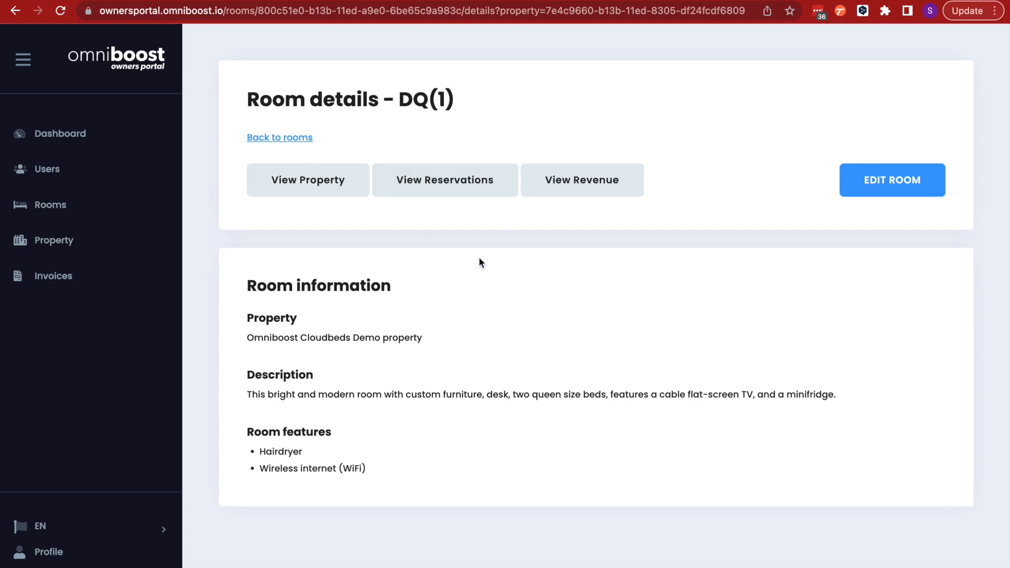
click(451, 191)
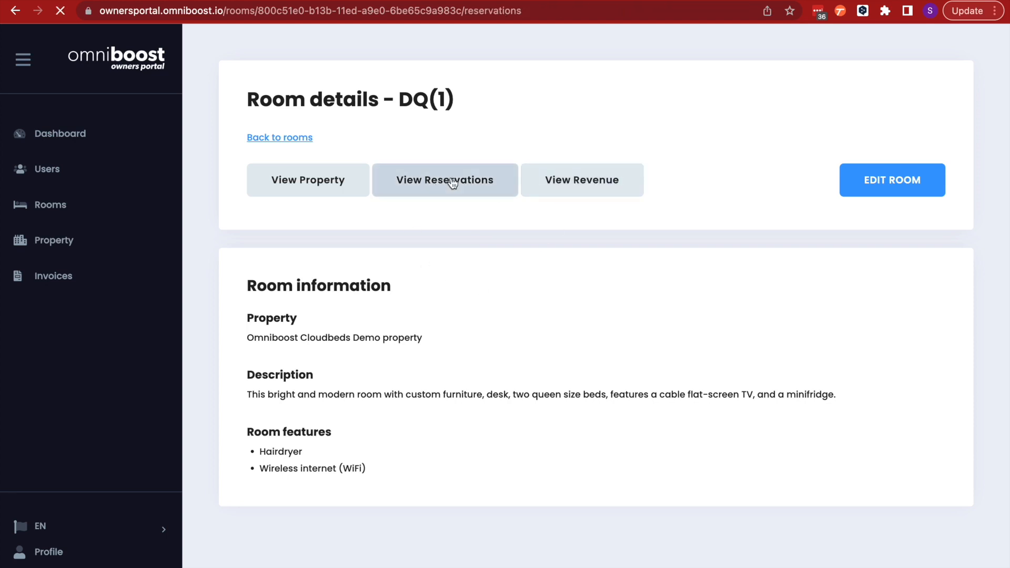
scroll(398, 331, down, 3)
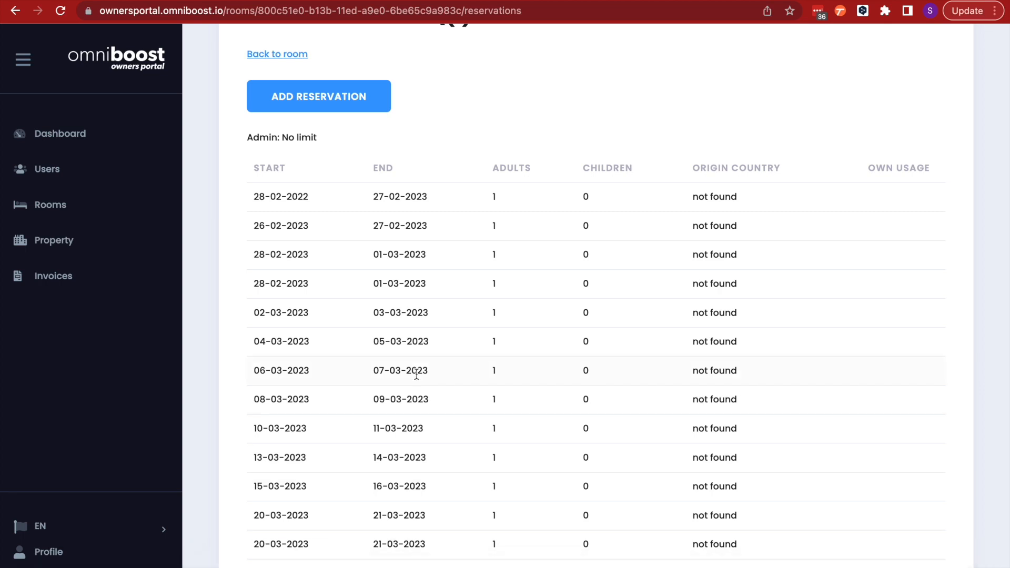
scroll(417, 374, down, 1)
scroll(417, 374, up, 3)
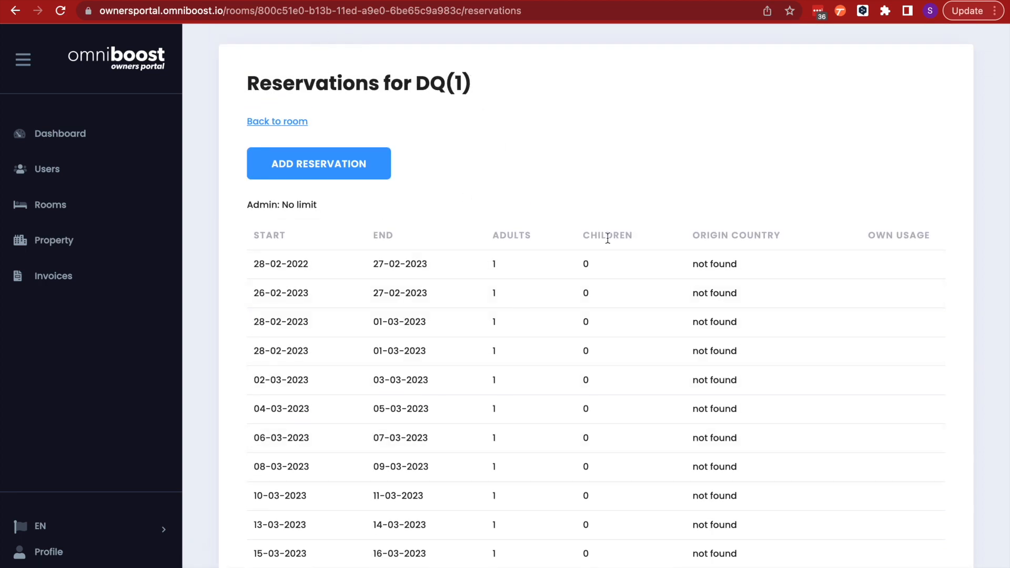
Start a new DQ(1) reservation from 13 to 15 March 2023 with 2 adults, 0 children and Continental Breakfast
scroll(573, 324, down, 3)
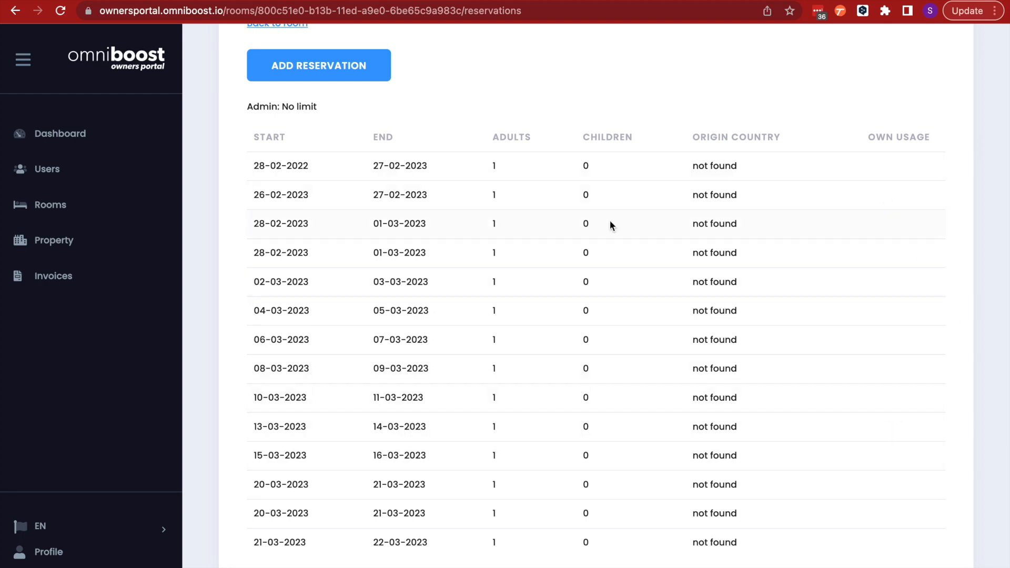
scroll(522, 320, down, 10)
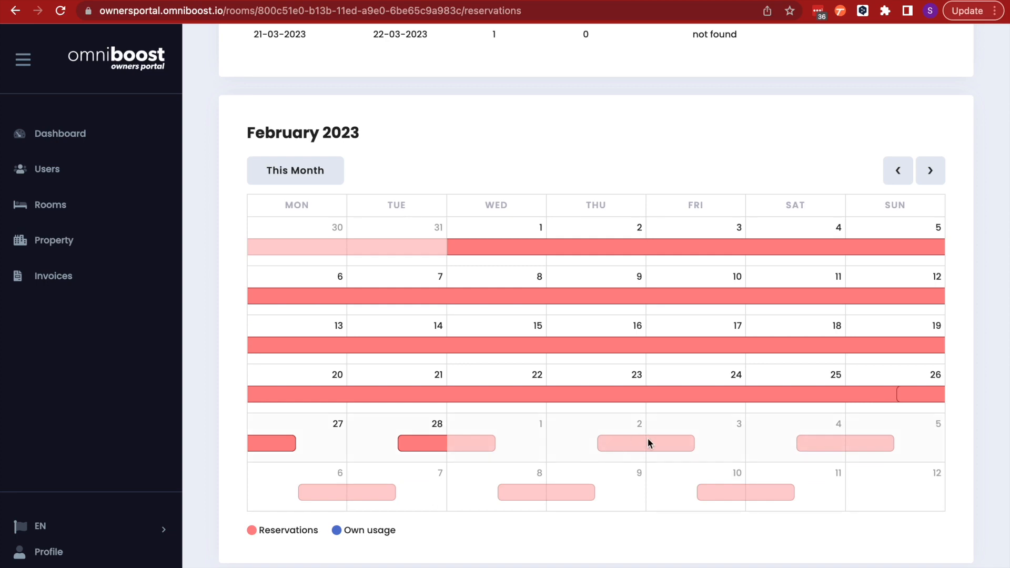
scroll(415, 374, up, 12)
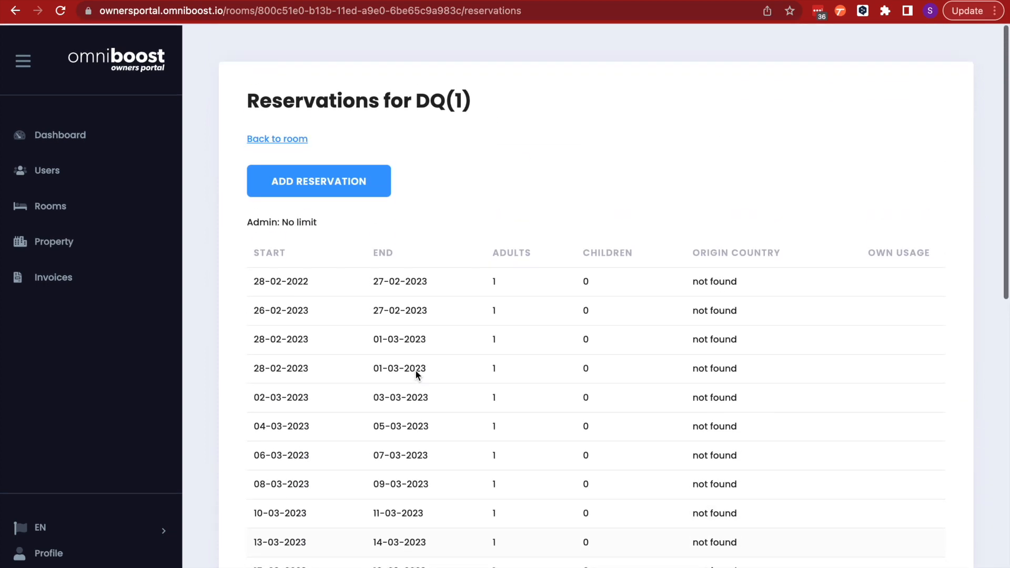
scroll(415, 375, down, 6)
scroll(415, 374, up, 6)
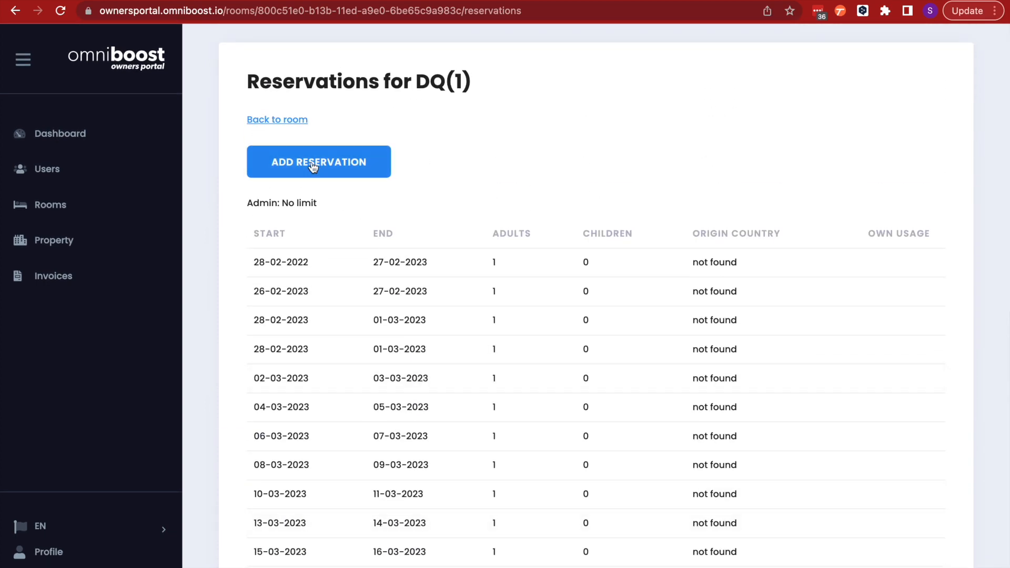
click(314, 167)
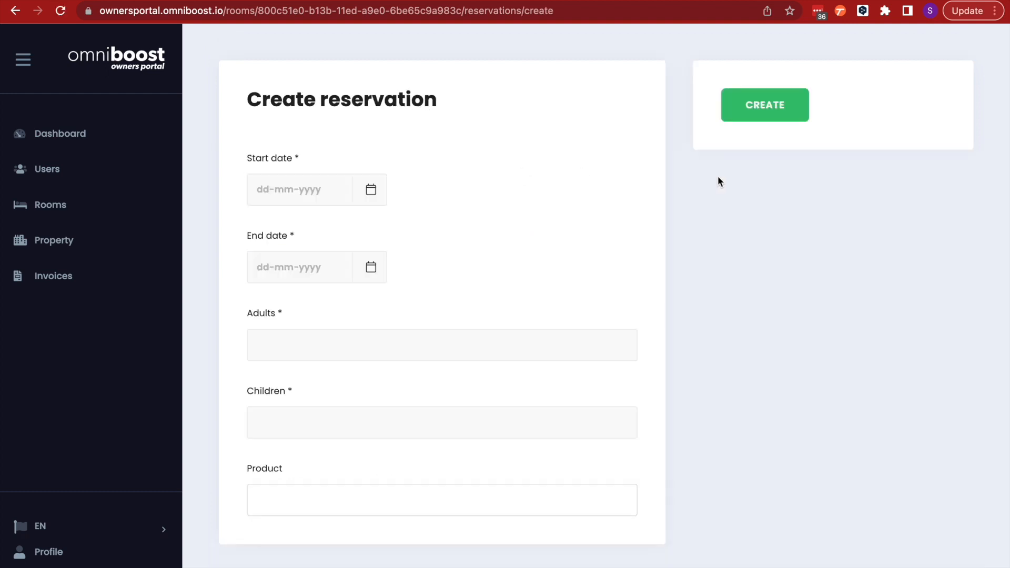
click(378, 193)
click(414, 223)
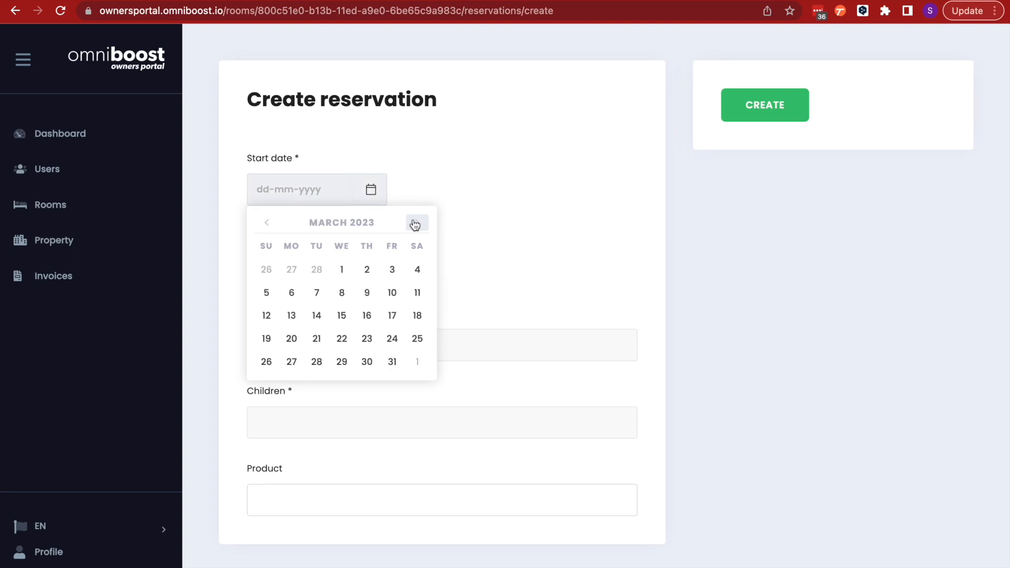
click(292, 316)
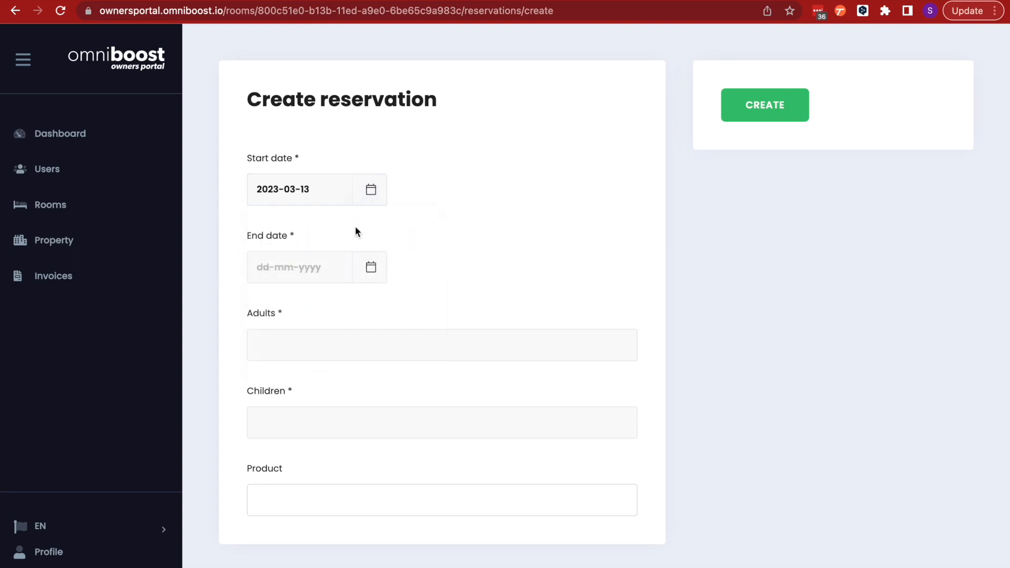
click(371, 267)
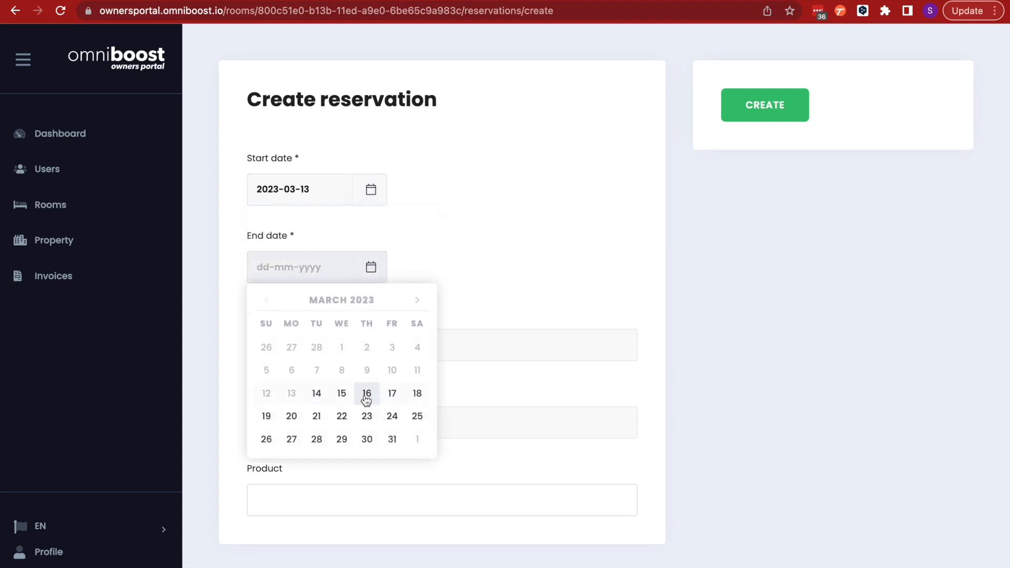
click(342, 400)
click(343, 355)
text(2)
click(335, 418)
text(0)
click(298, 505)
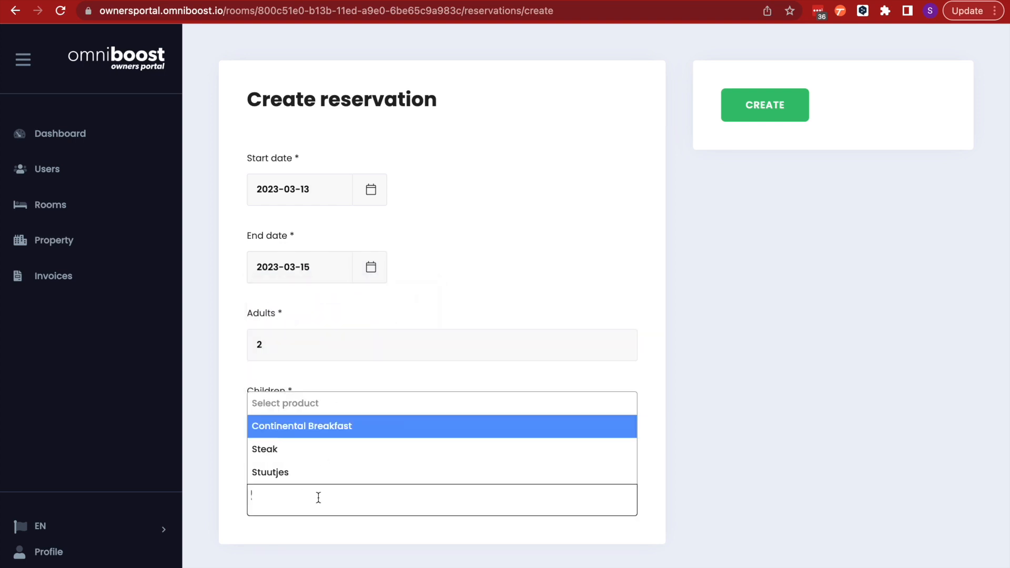
click(317, 427)
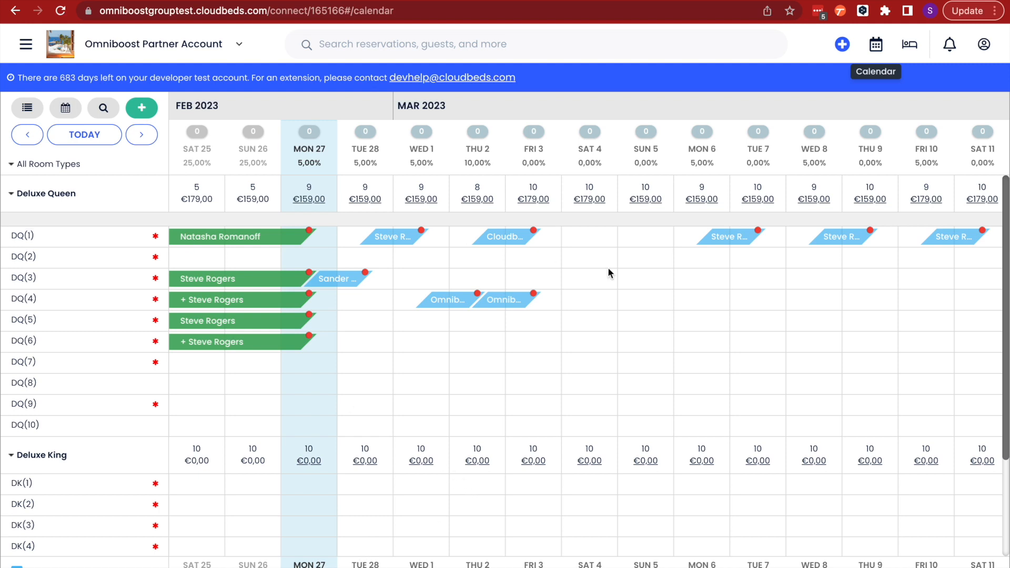
Switch to the Cloudbeds calendar and scan DQ(1)'s bookings across March 2023
scroll(632, 232, right, 1)
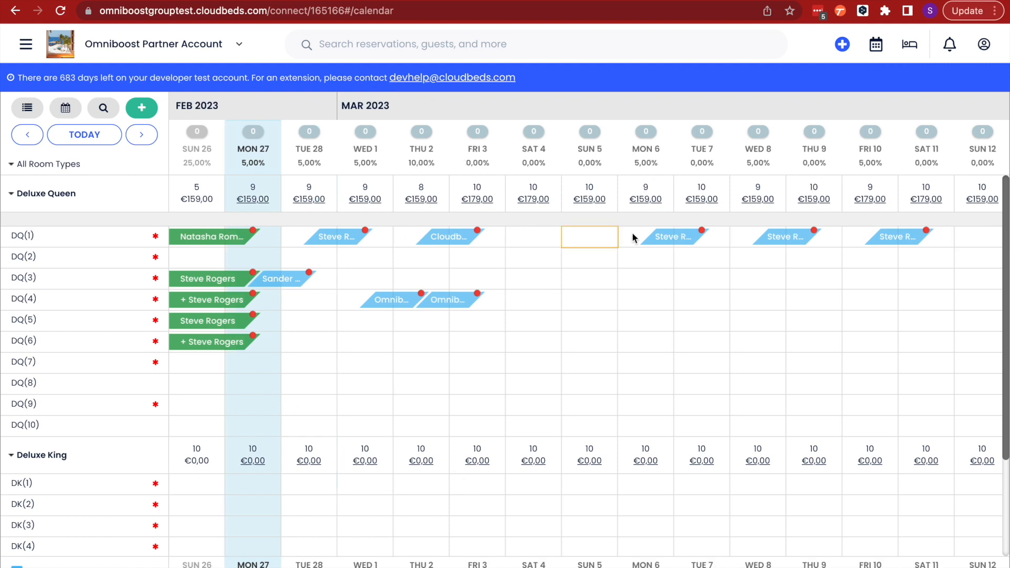
scroll(632, 236, right, 8)
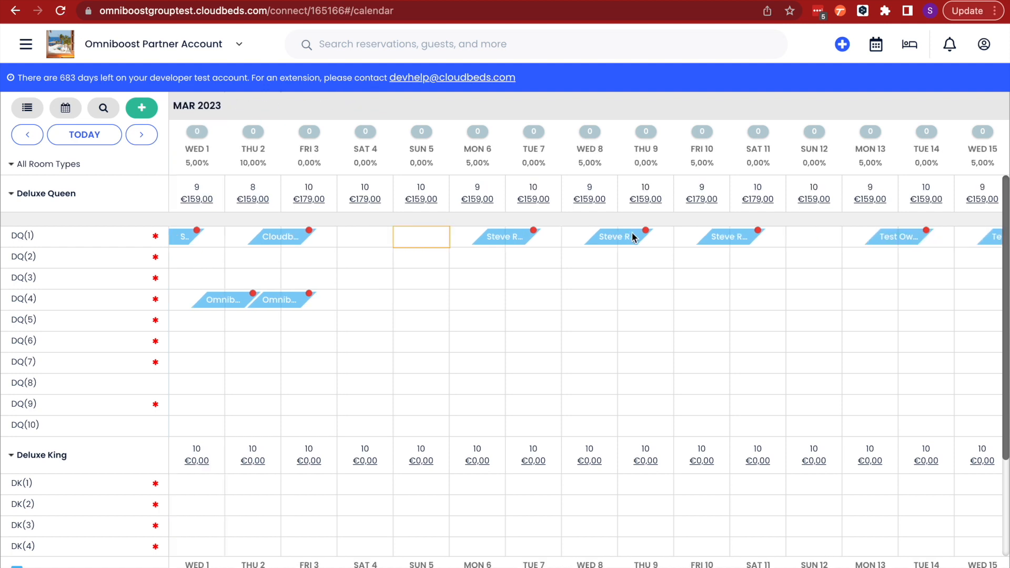
scroll(632, 236, right, 5)
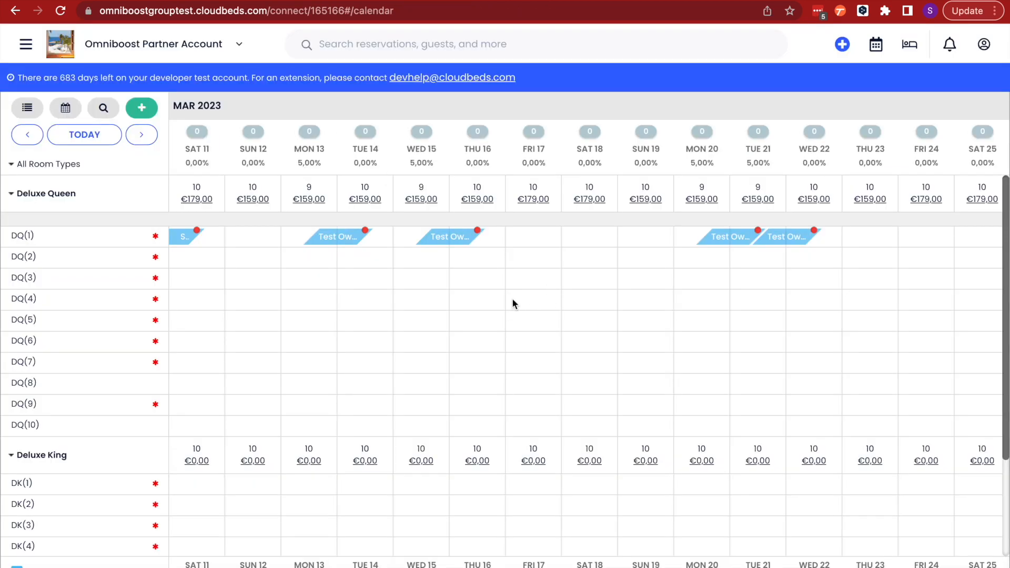
scroll(636, 138, left, 1)
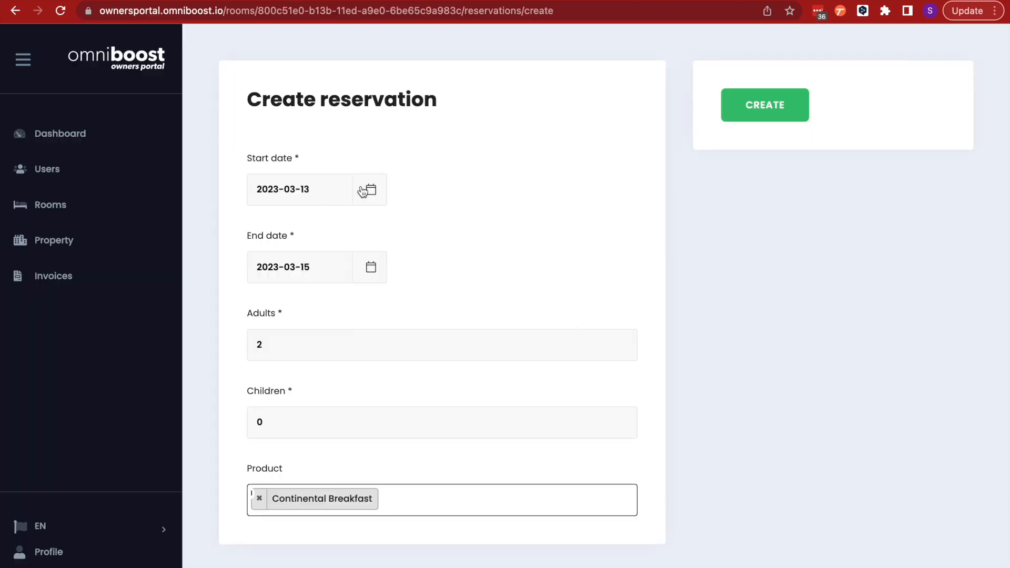
Change the reservation dates to 17–18 March 2023 and create the reservation
click(374, 193)
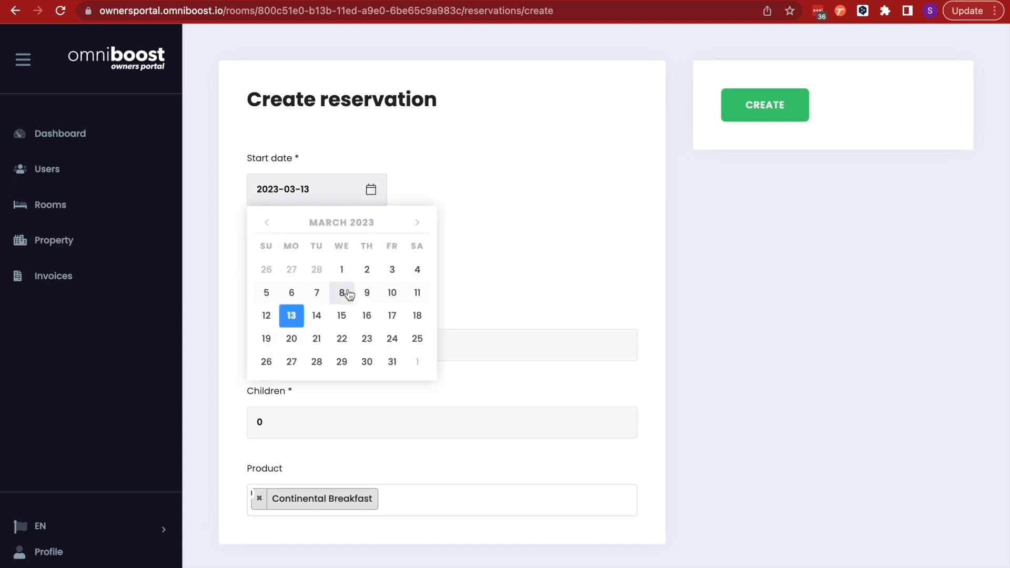
click(392, 316)
click(372, 271)
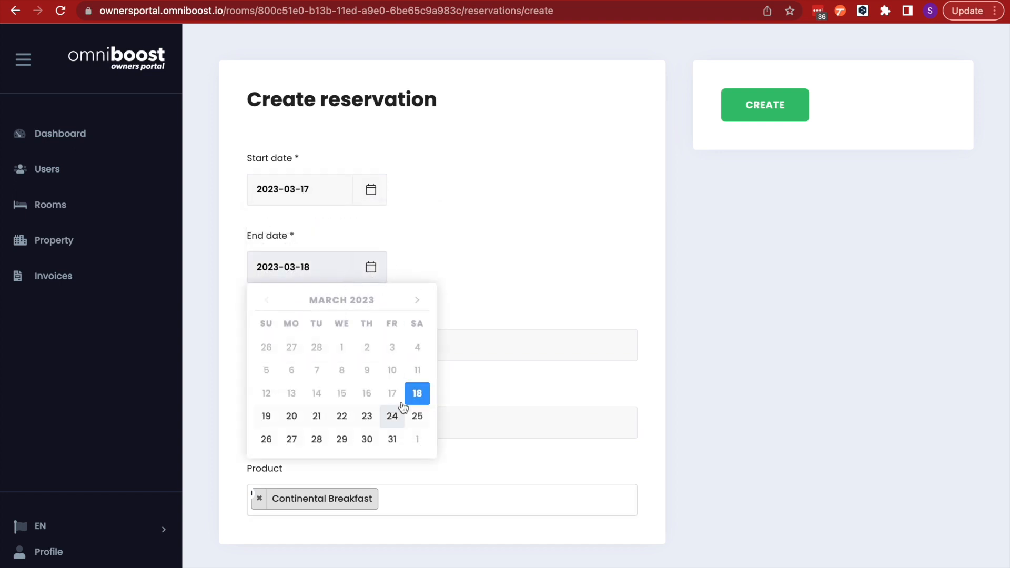
click(418, 396)
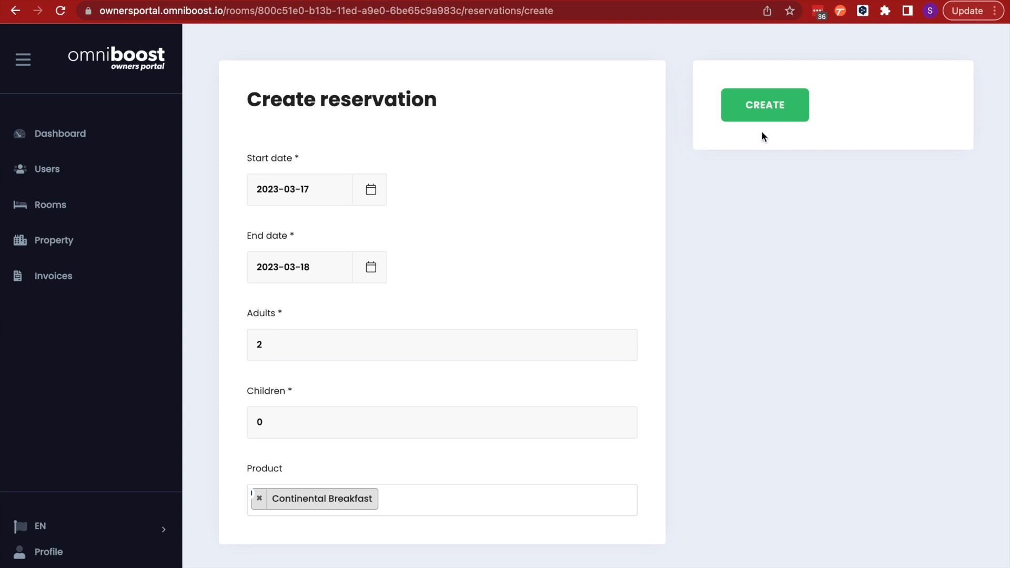
click(759, 109)
click(776, 115)
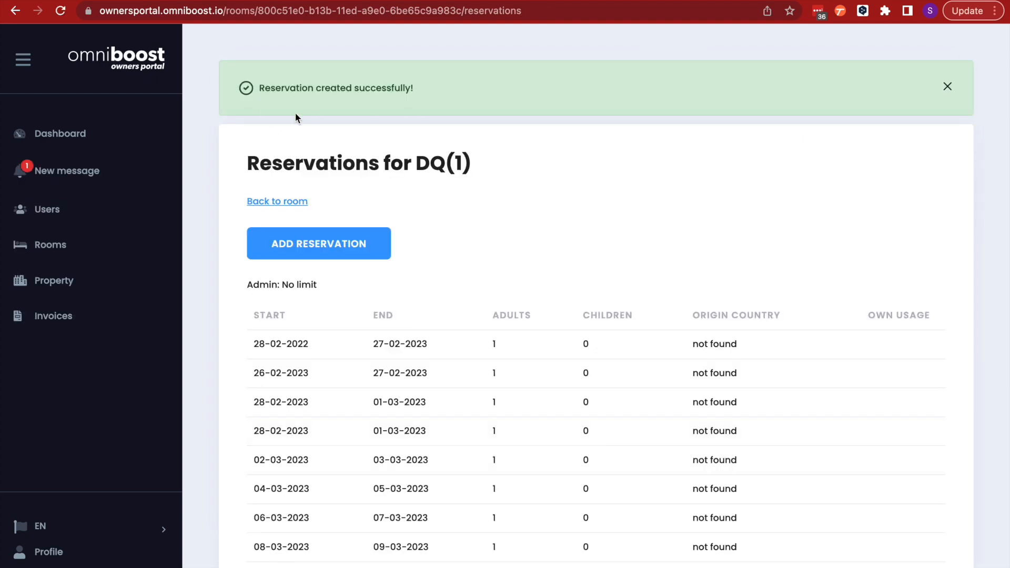
Open the new DQ(1) reservation in the Cloudbeds calendar and review its details and folio
scroll(491, 371, down, 2)
scroll(491, 372, up, 2)
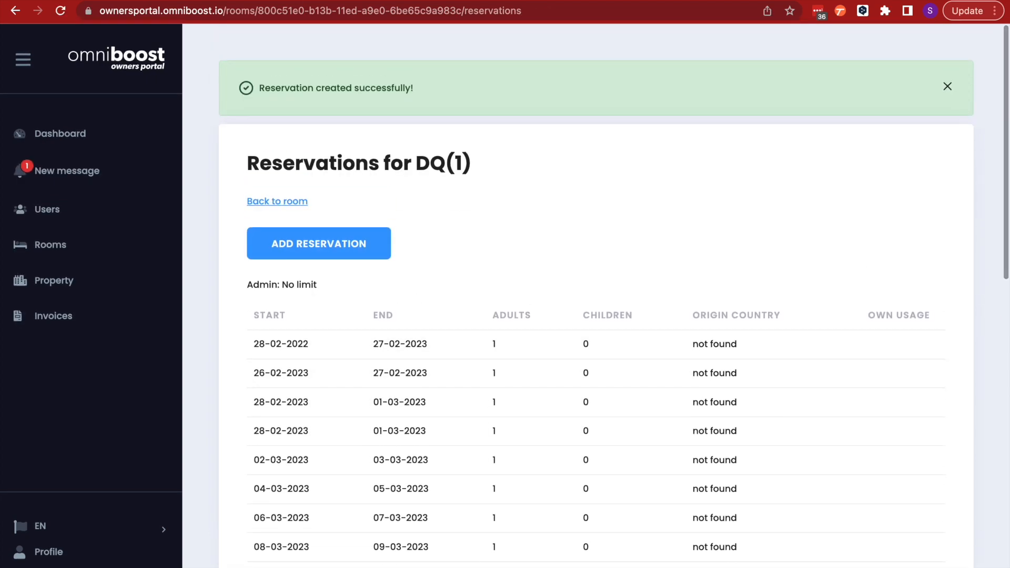
click(233, 21)
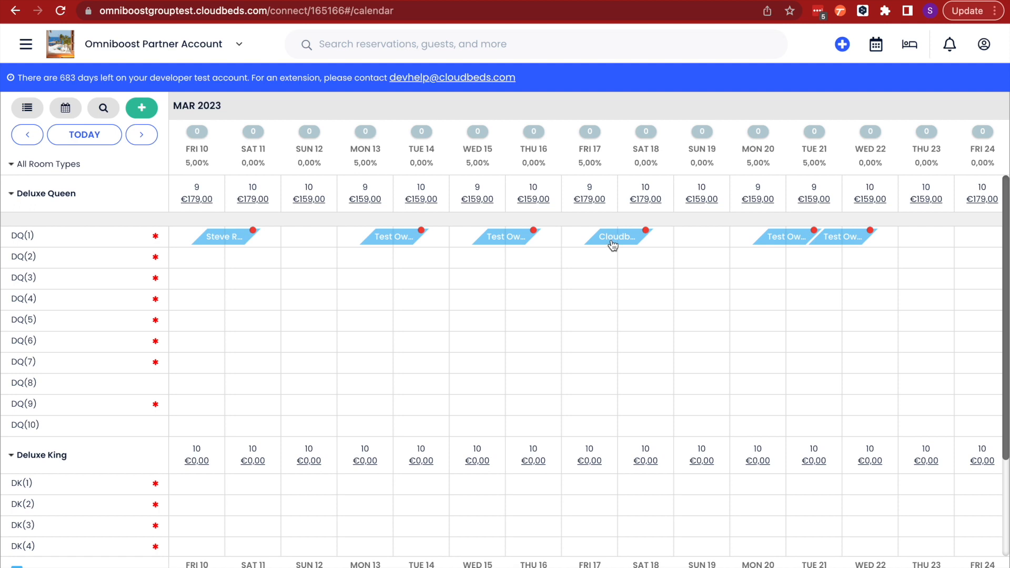
click(613, 243)
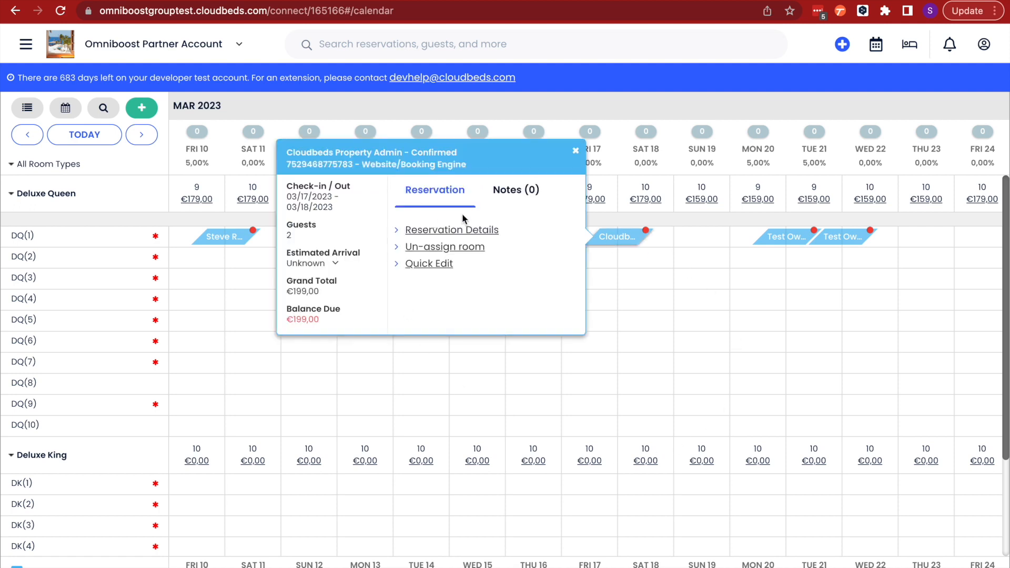
click(446, 231)
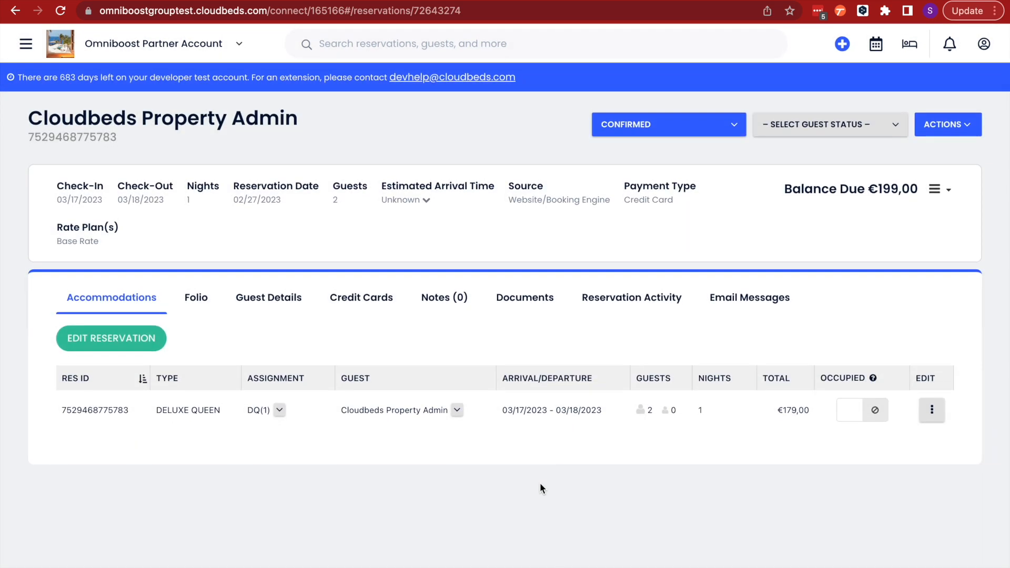
click(201, 302)
scroll(187, 424, down, 3)
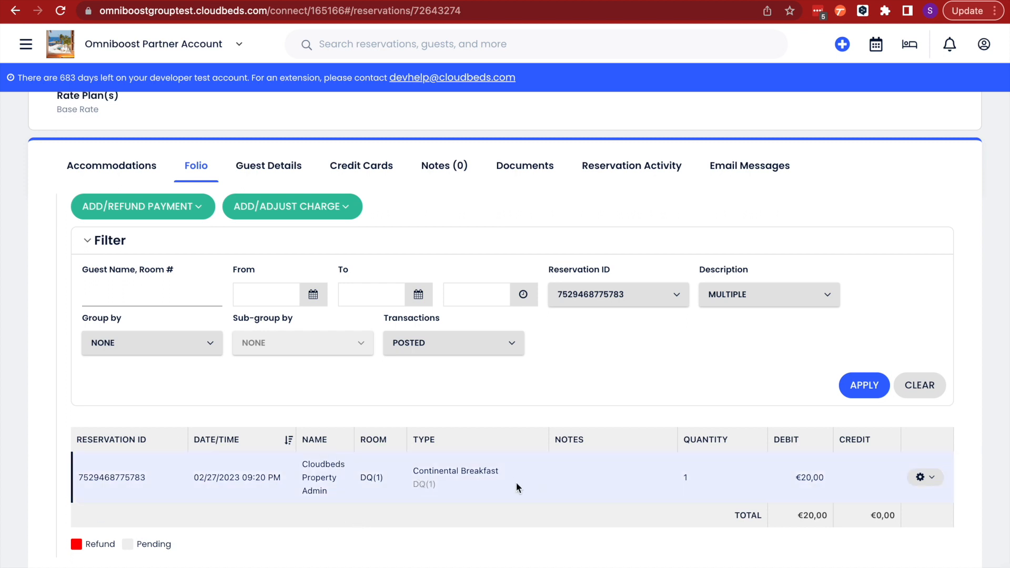
click(125, 167)
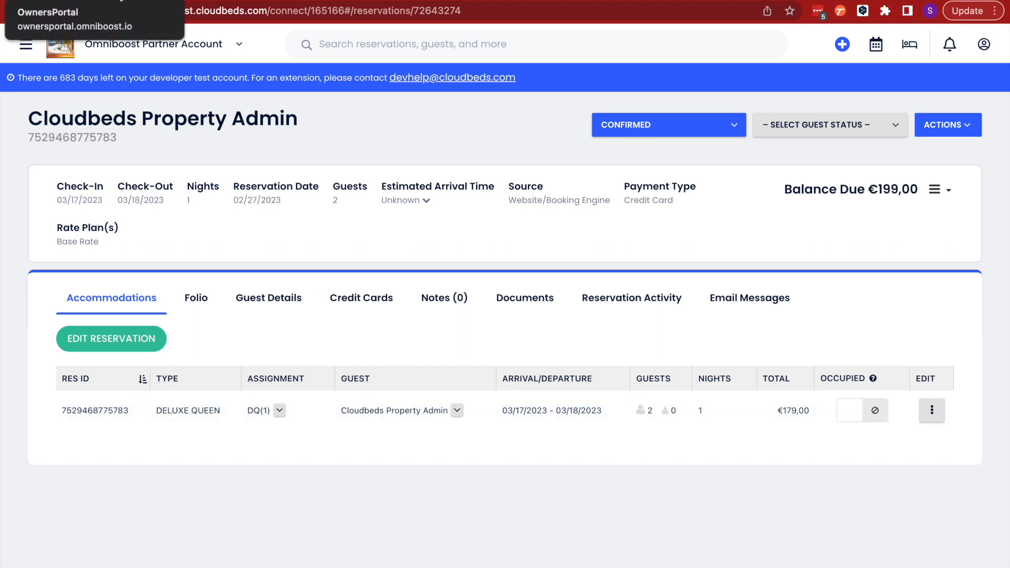
Return to the owners portal and go back to DQ(1)'s room details page
click(74, 0)
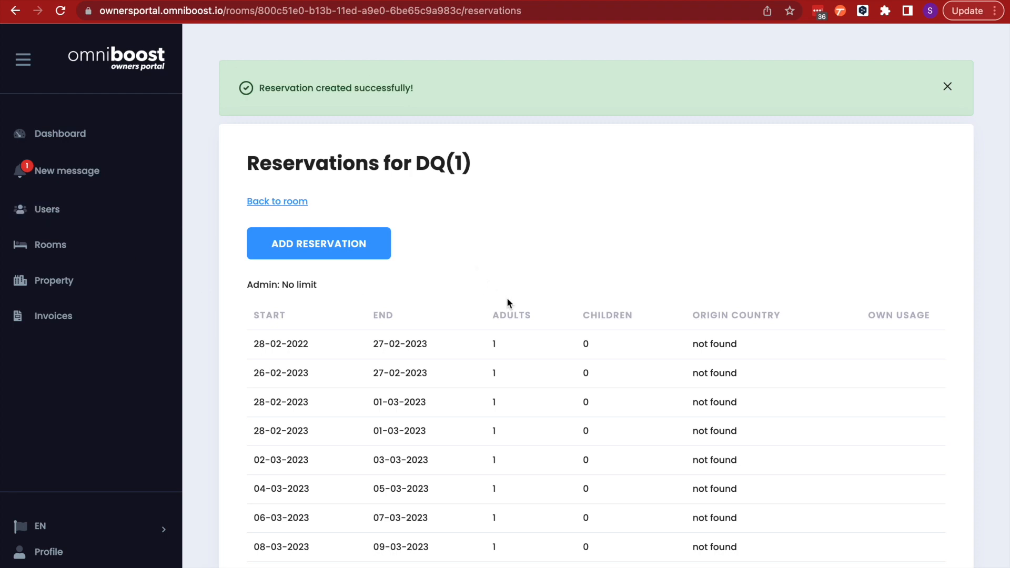
scroll(518, 312, down, 1)
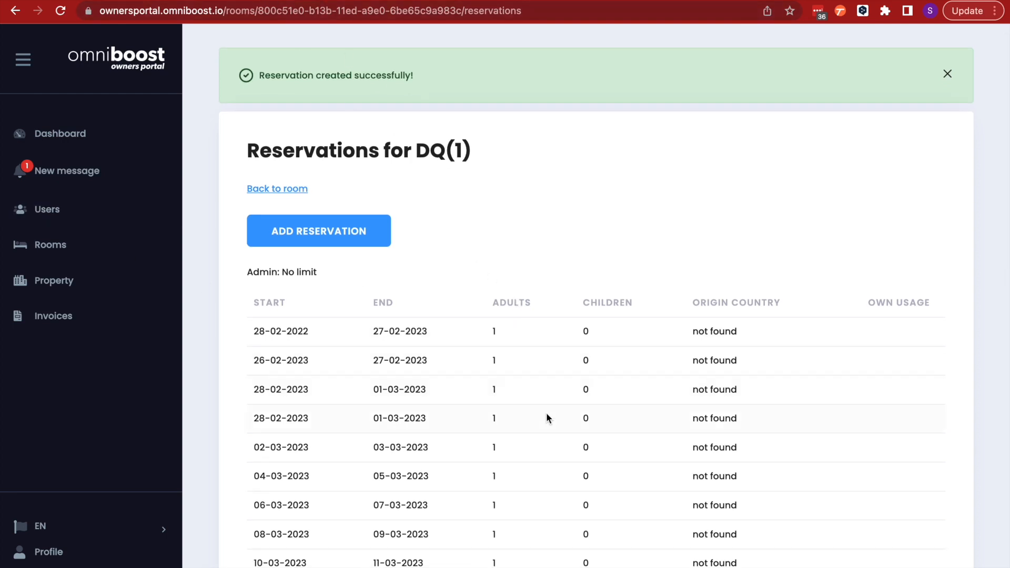
scroll(545, 418, down, 4)
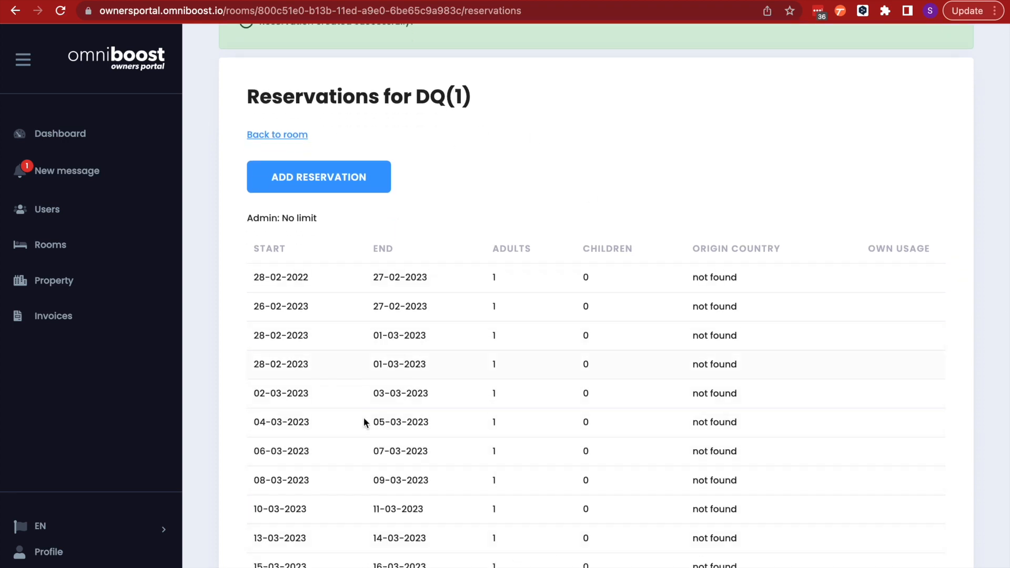
scroll(365, 418, down, 5)
scroll(364, 410, up, 6)
click(273, 152)
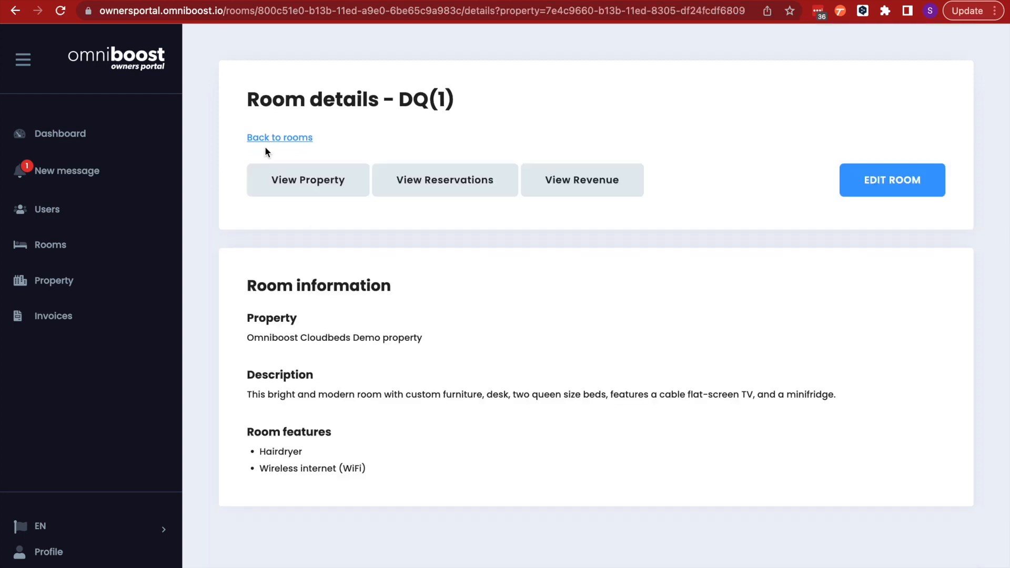
Open DQ(1)'s revenue page and review the February 2023 nightly net values and totals per invoice
click(584, 187)
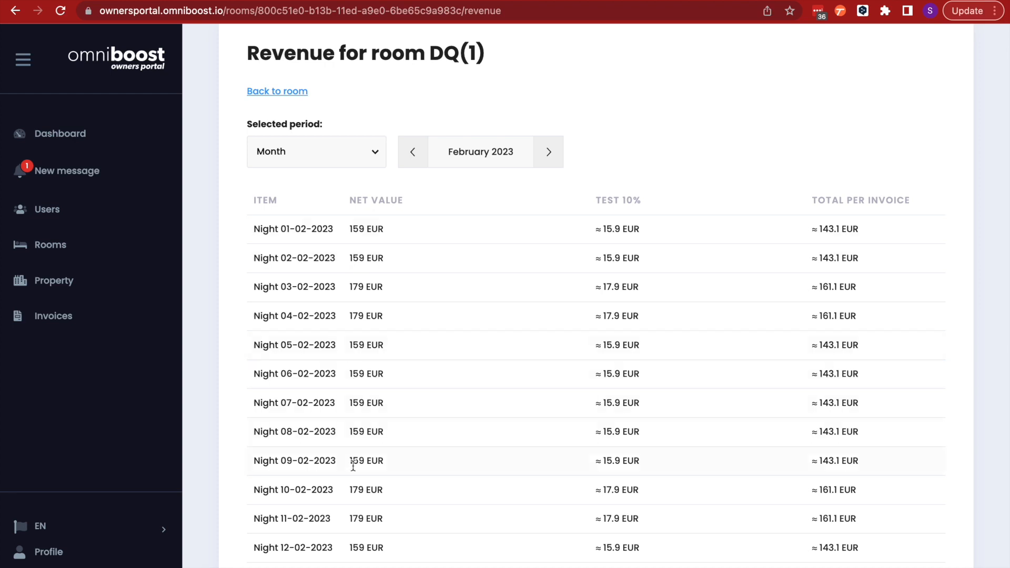
scroll(353, 465, down, 3)
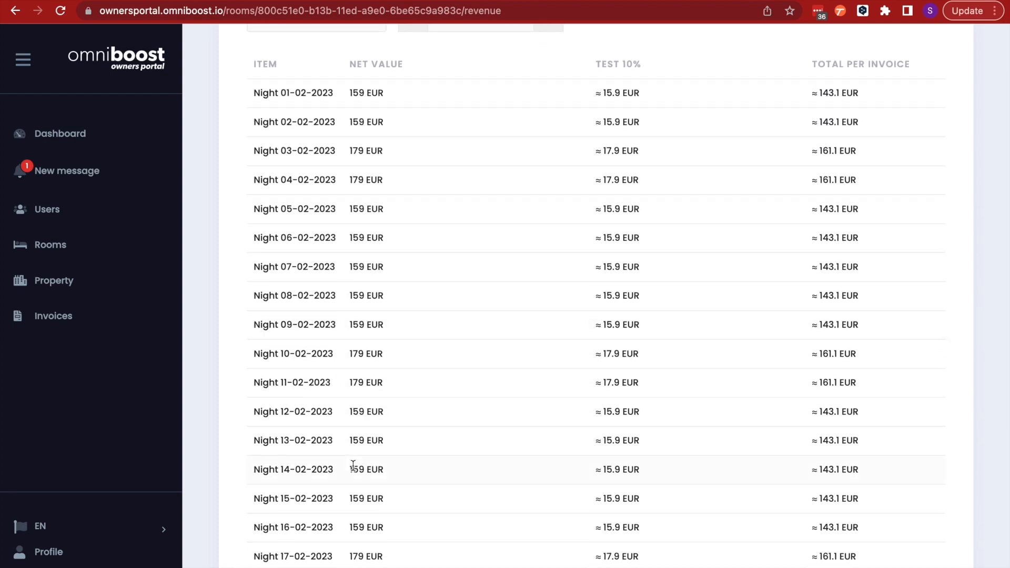
scroll(353, 466, up, 1)
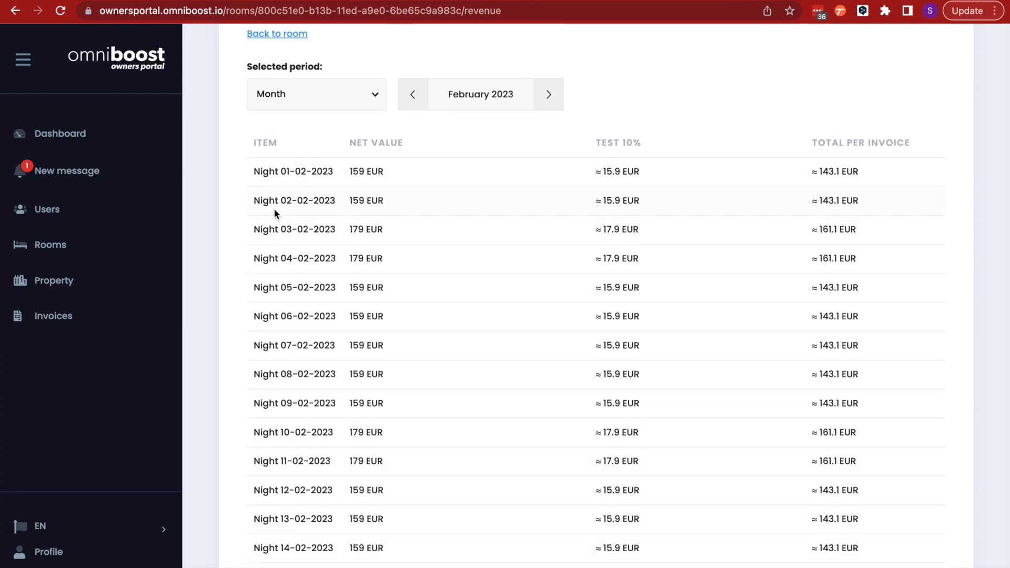
scroll(303, 484, down, 1)
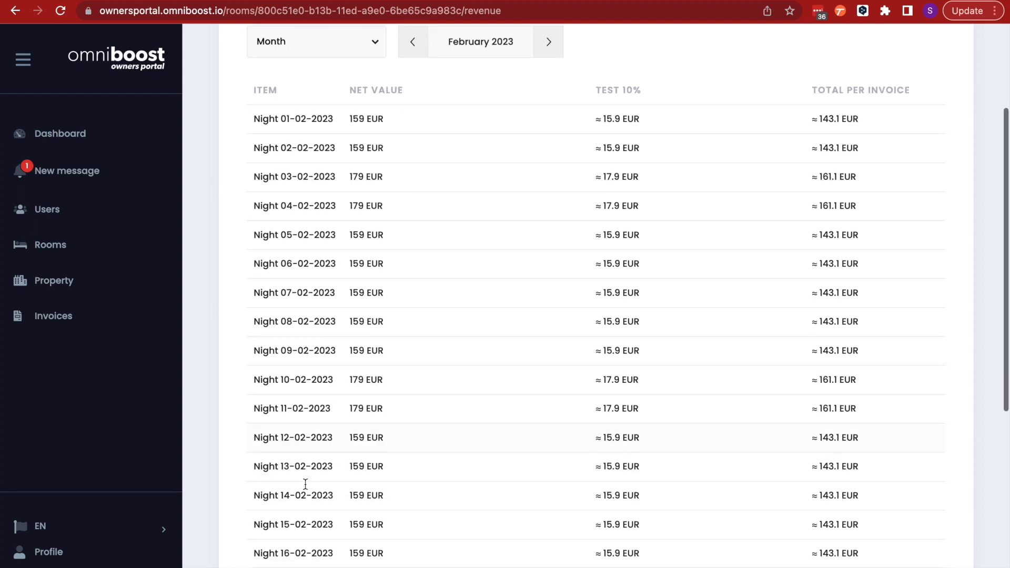
click(377, 51)
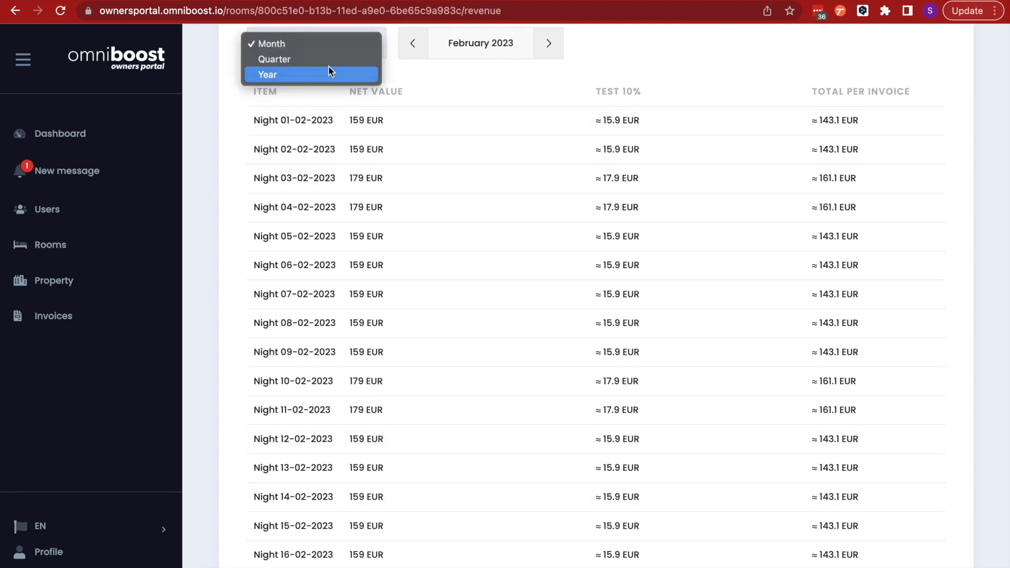
click(413, 70)
scroll(379, 336, down, 1)
scroll(379, 336, up, 2)
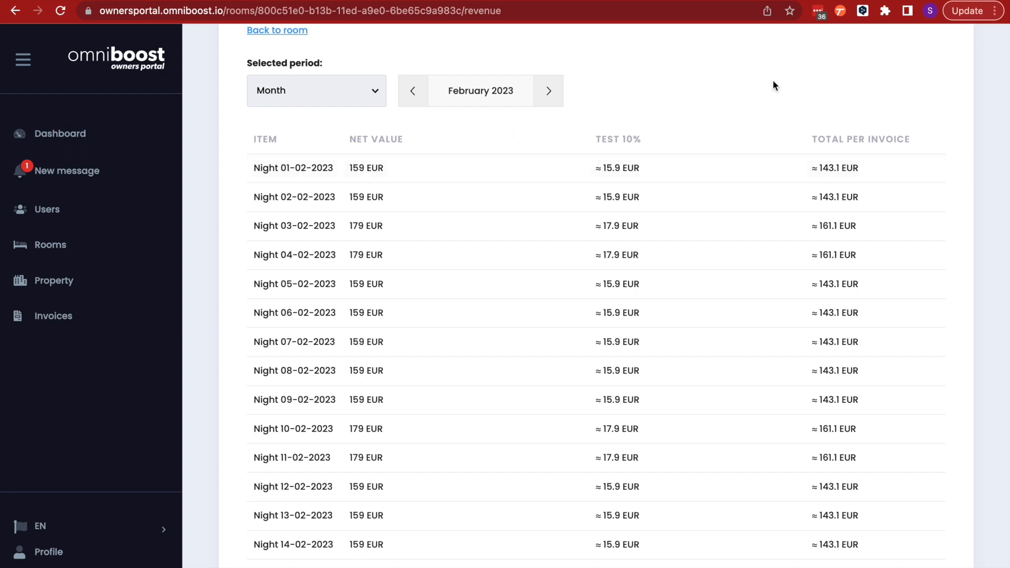
drag(859, 167, 811, 168)
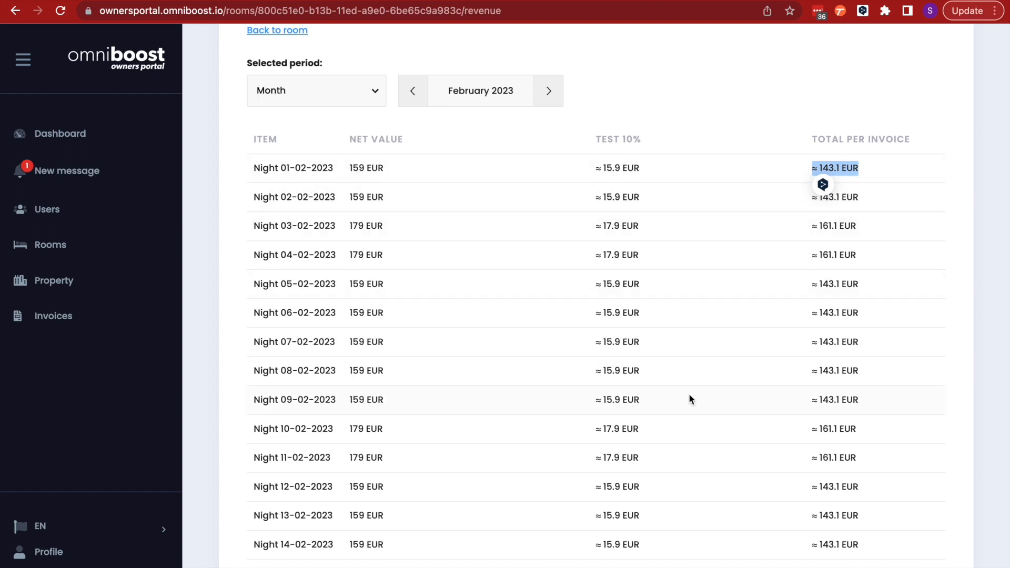
Review the February 2023 totals row of DQ(1)'s revenue table for net value, tax and total per invoice
scroll(690, 398, down, 8)
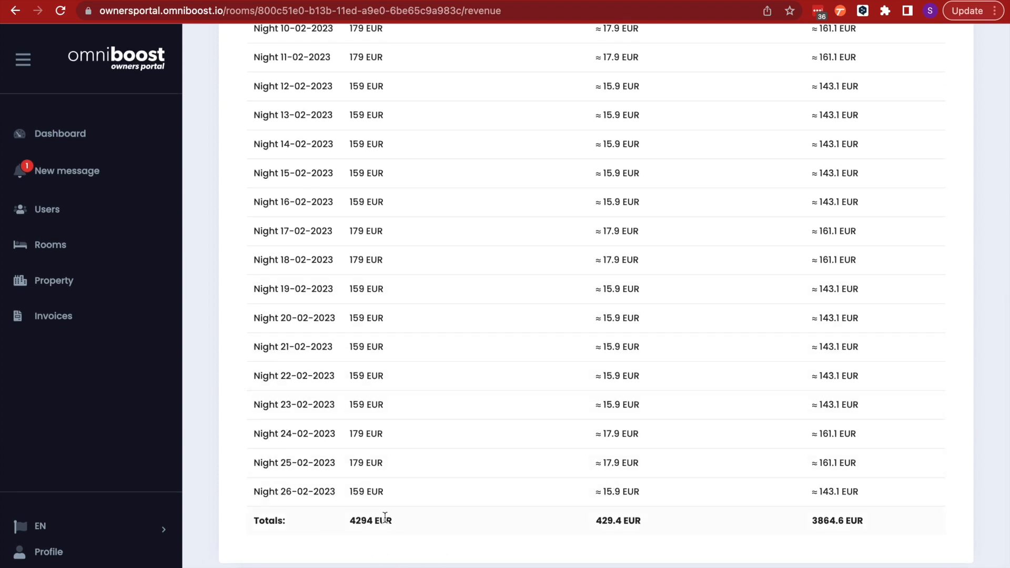
drag(651, 521, 593, 522)
drag(806, 522, 867, 519)
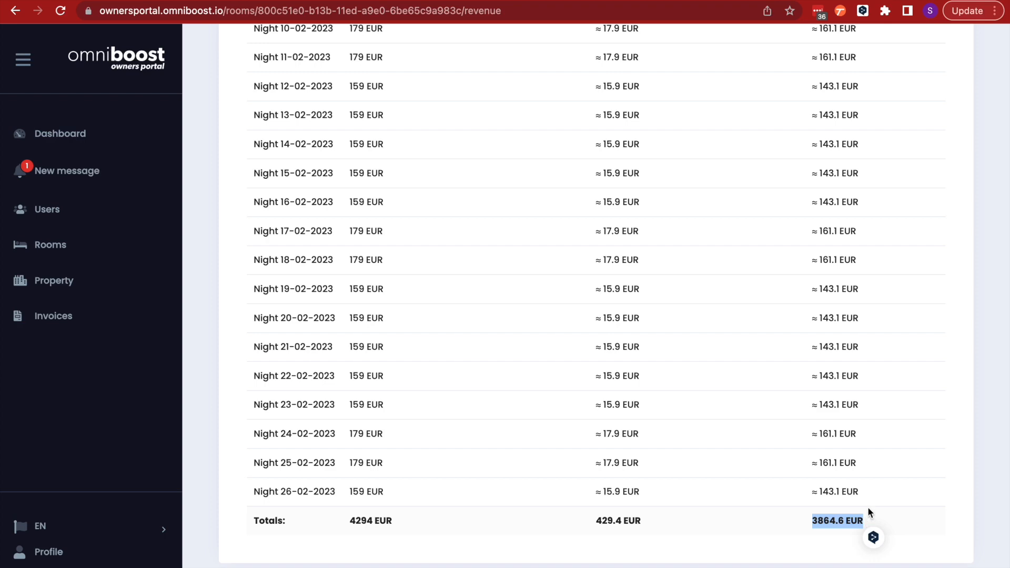
scroll(585, 295, up, 5)
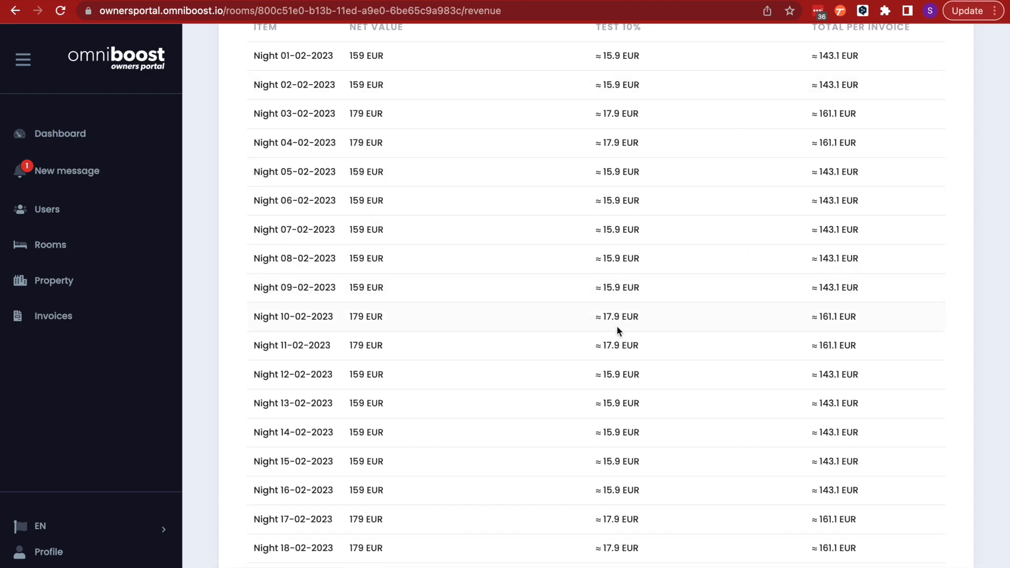
scroll(626, 310, up, 4)
Open the property's invoices list and review the existing invoice entry
click(51, 322)
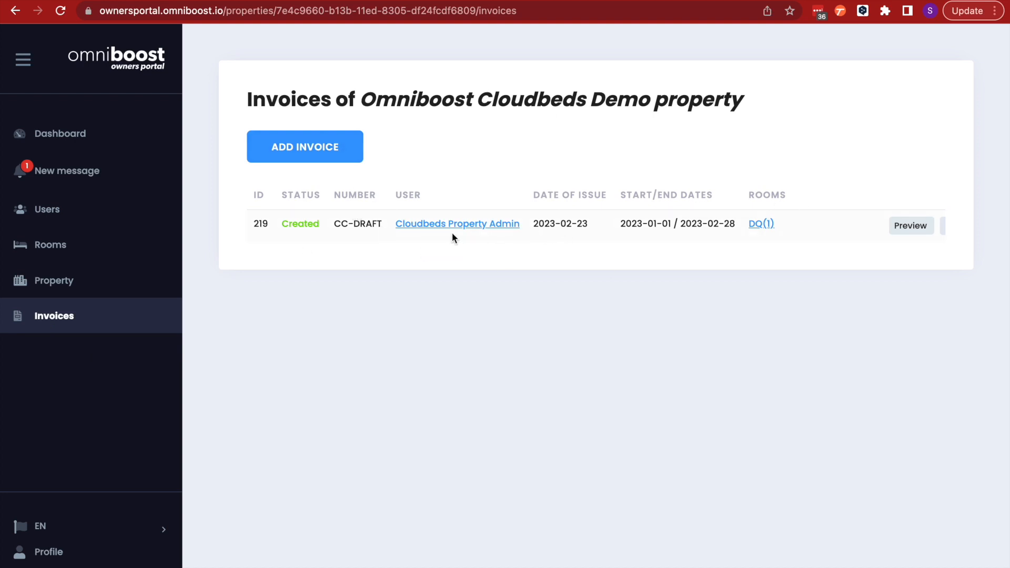
scroll(653, 225, right, 3)
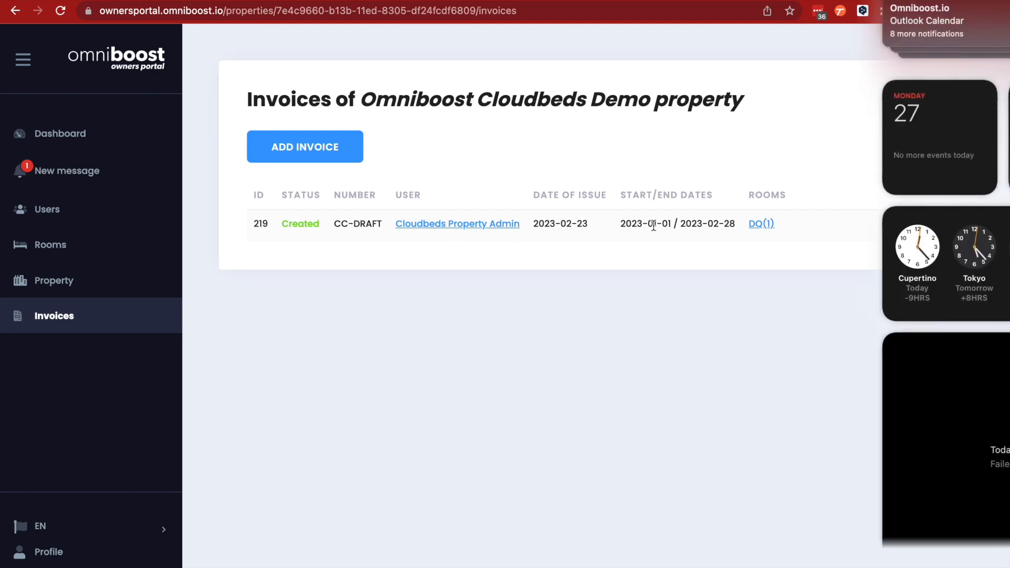
scroll(654, 226, left, 3)
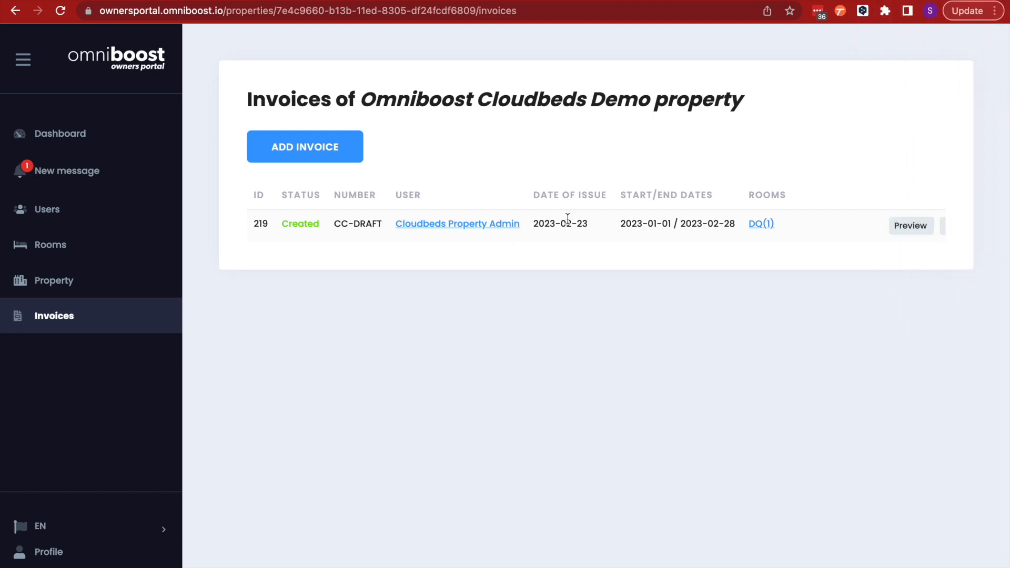
Start a new invoice for the user Cloudbeds Property Admin and add room DQ(1) to it
click(314, 151)
click(420, 213)
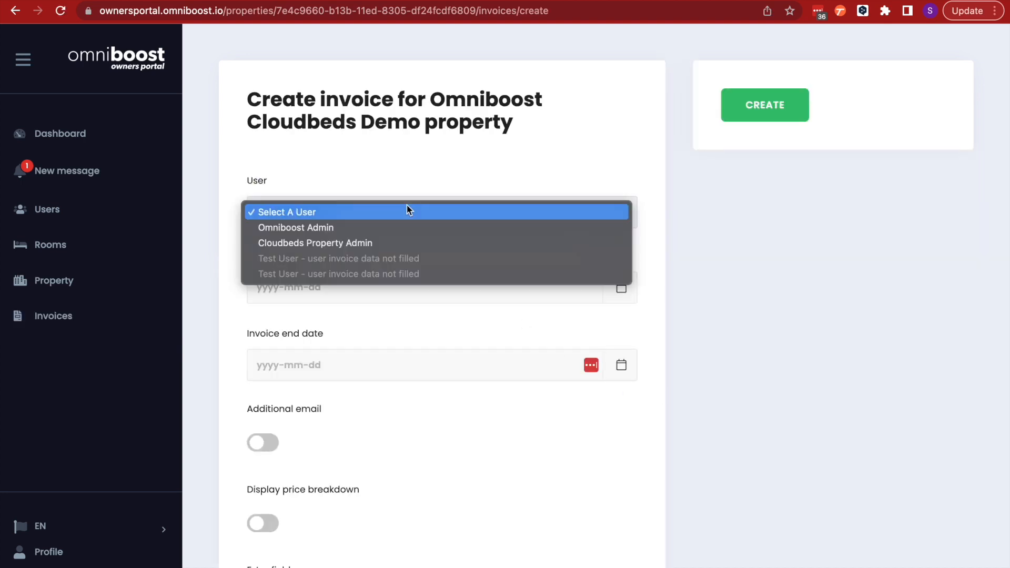
click(312, 226)
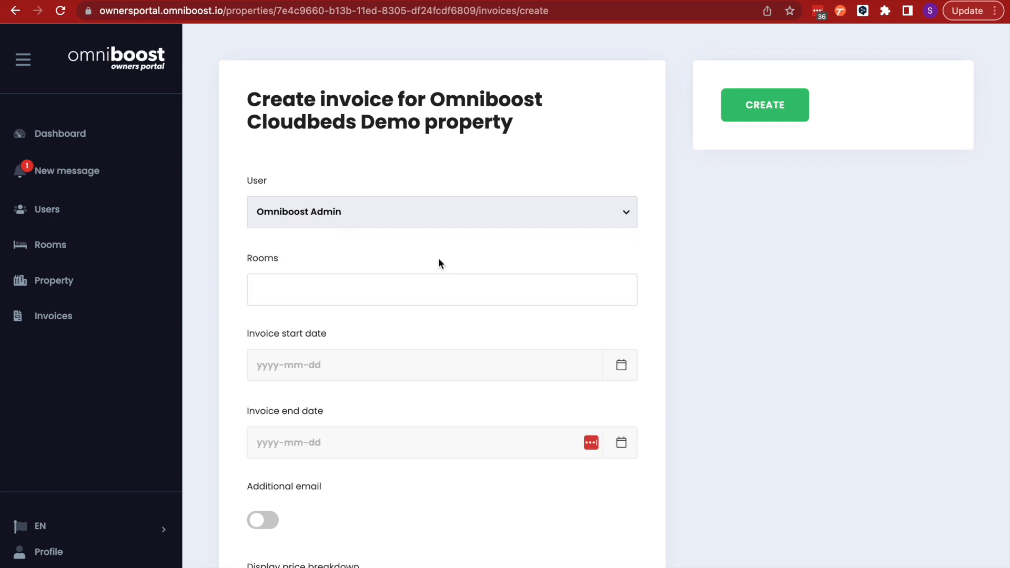
click(372, 217)
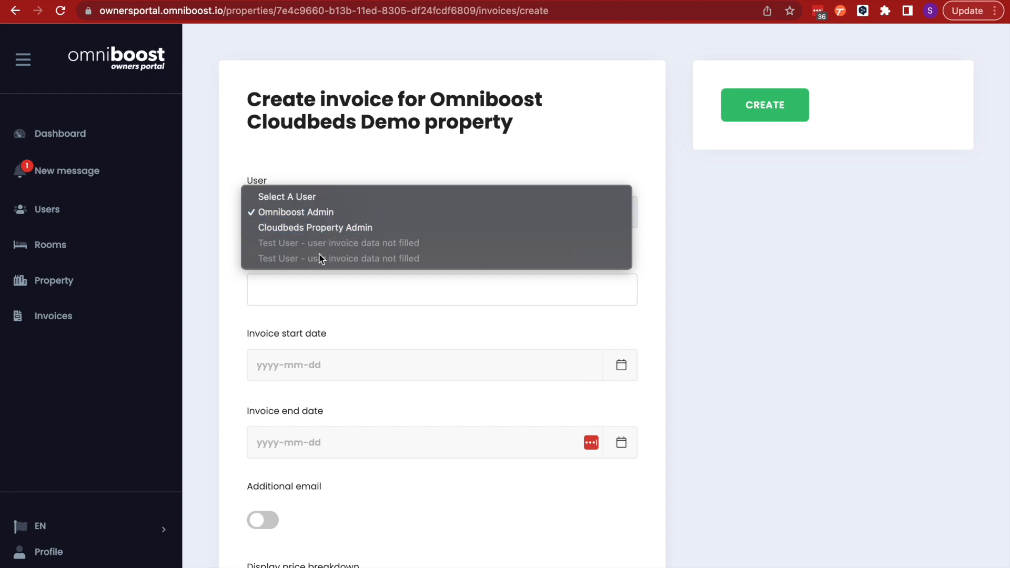
click(304, 213)
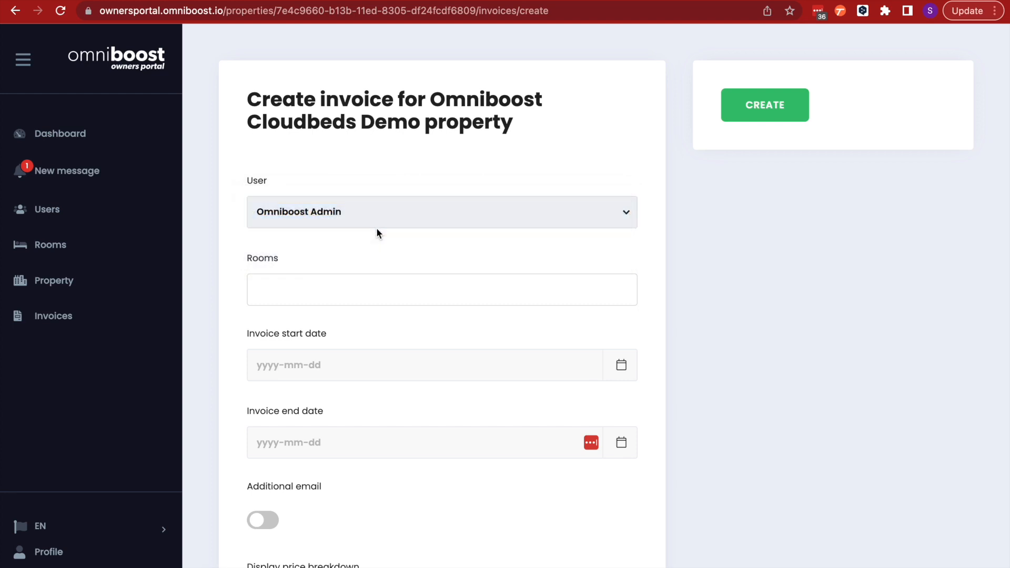
click(293, 287)
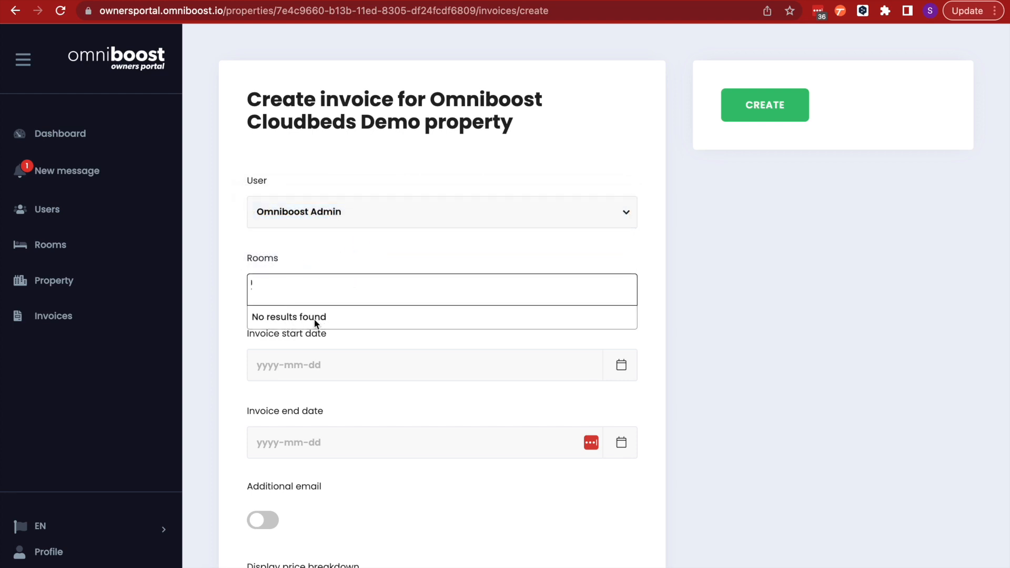
click(329, 225)
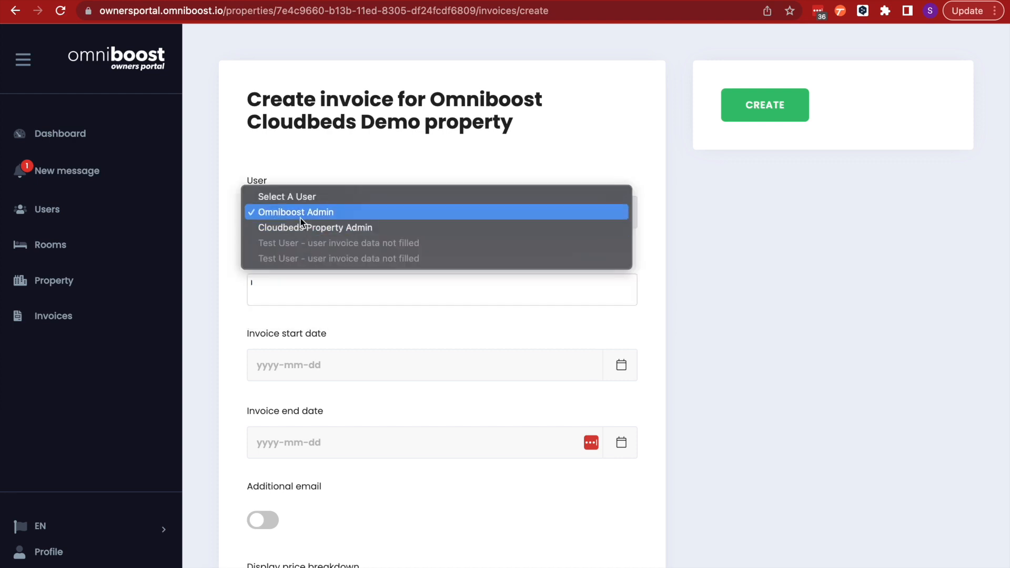
click(326, 228)
click(279, 288)
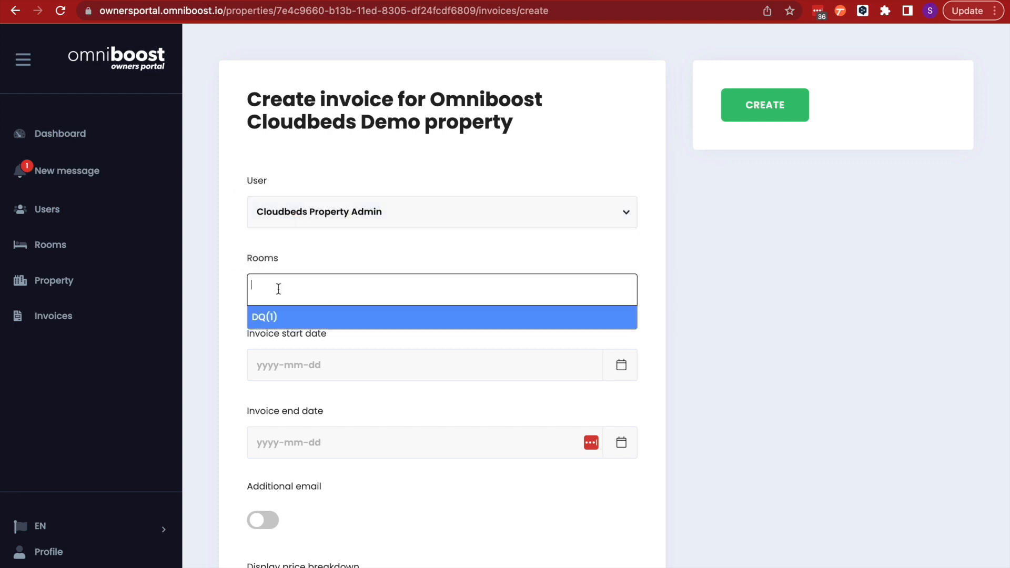
click(270, 318)
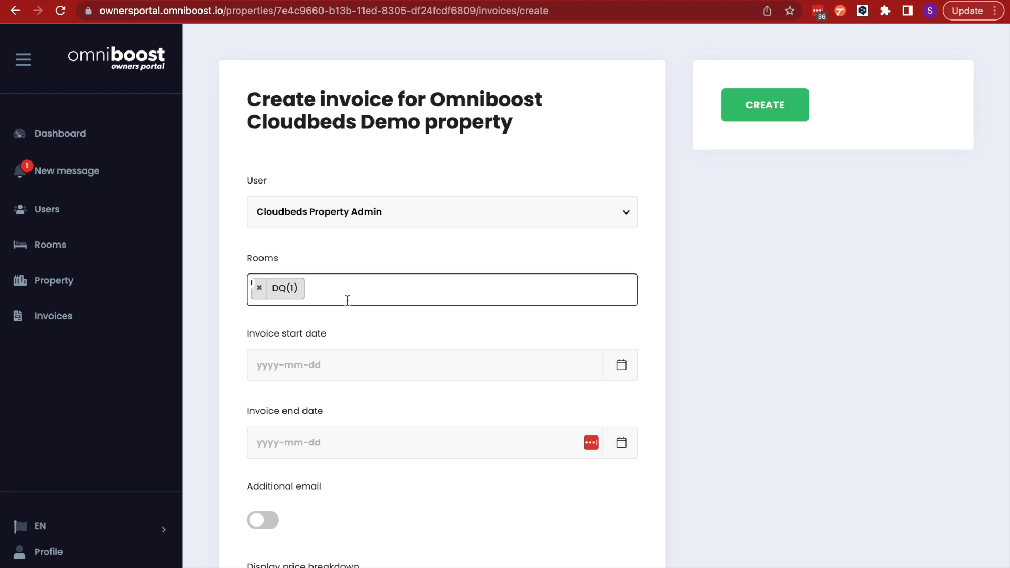
Set the invoice start date to 2023-02-01 and the end date to 2023-02-28
click(396, 363)
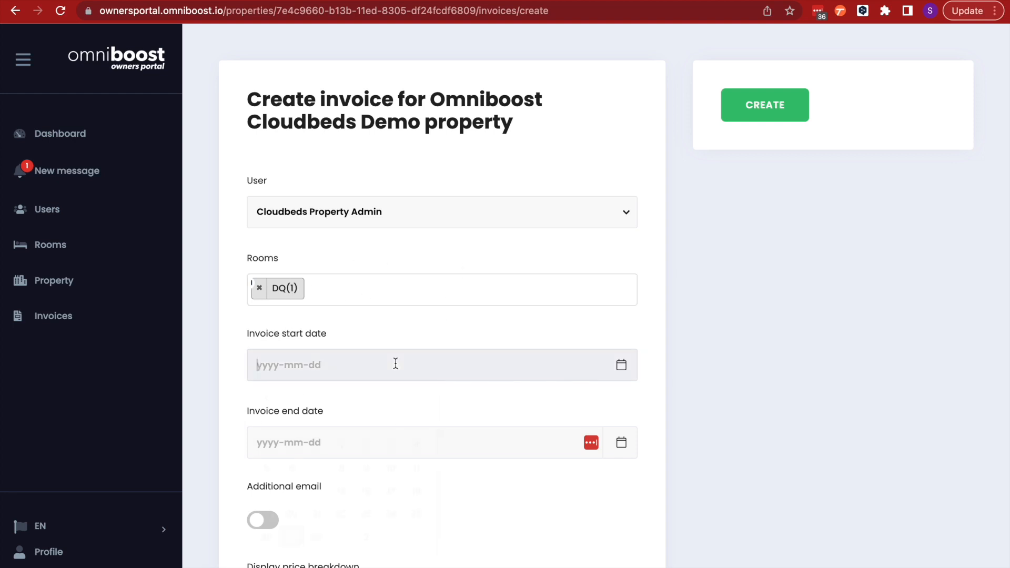
click(341, 446)
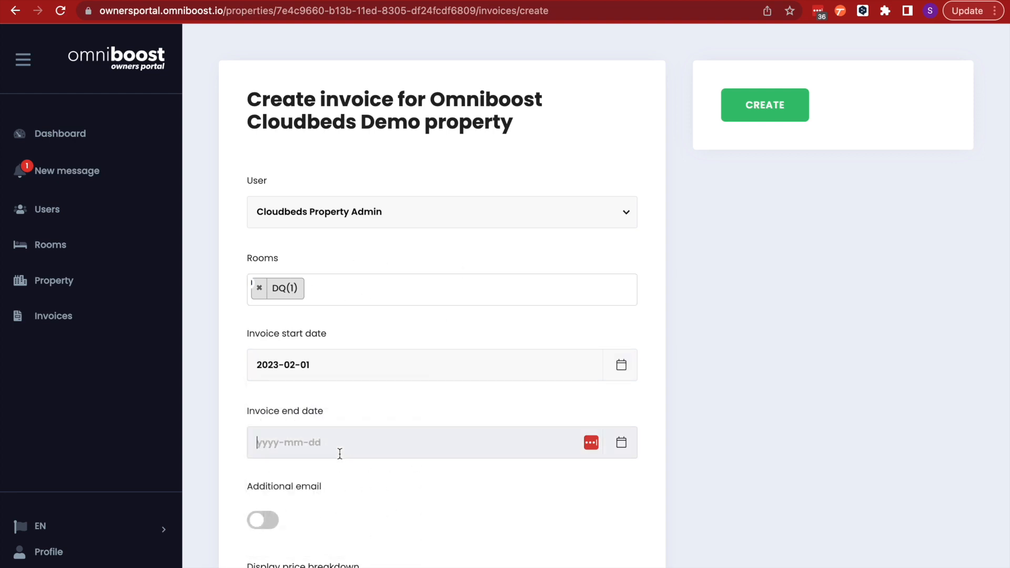
click(341, 451)
click(318, 408)
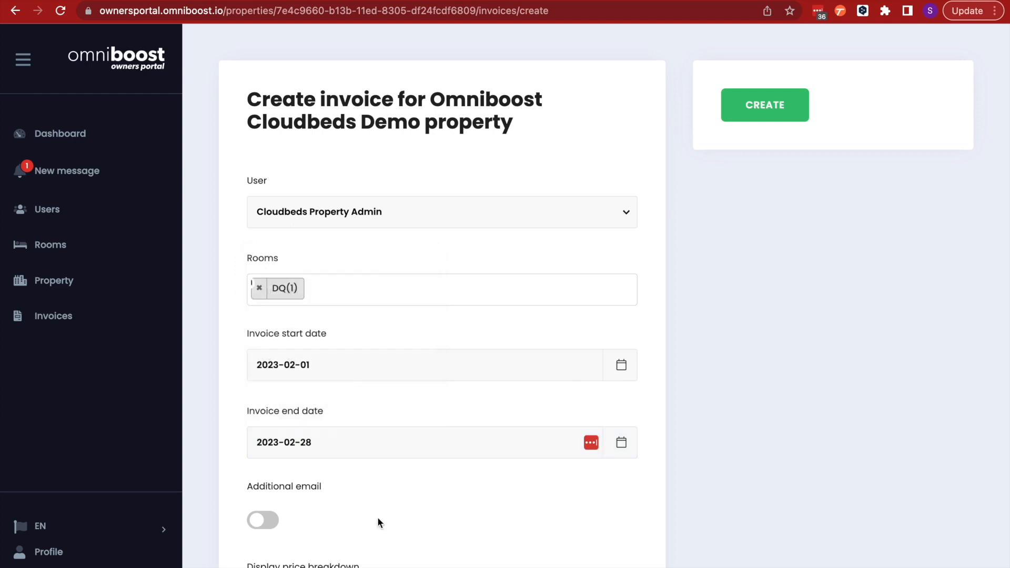
scroll(369, 495, down, 4)
click(263, 299)
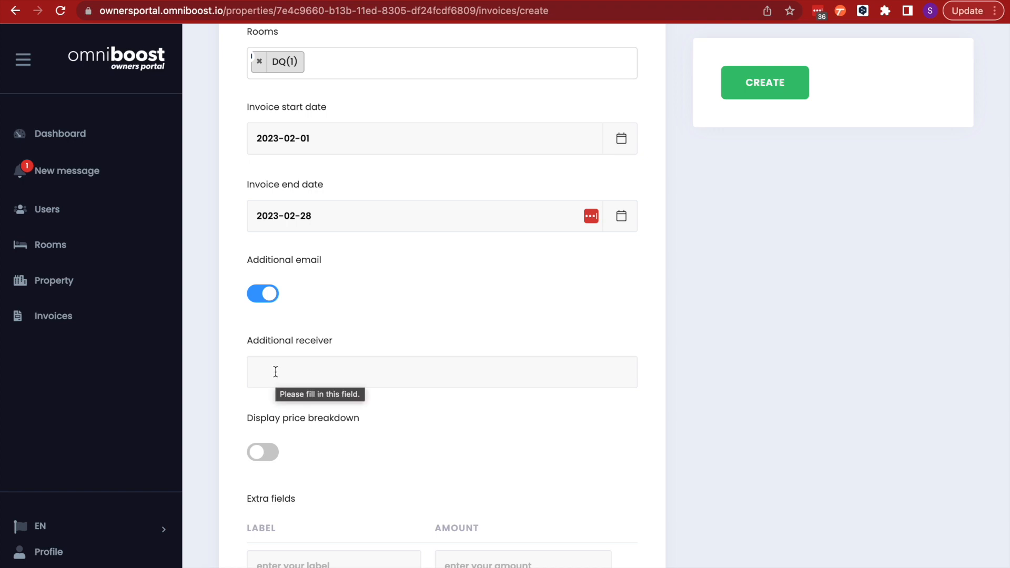
click(264, 293)
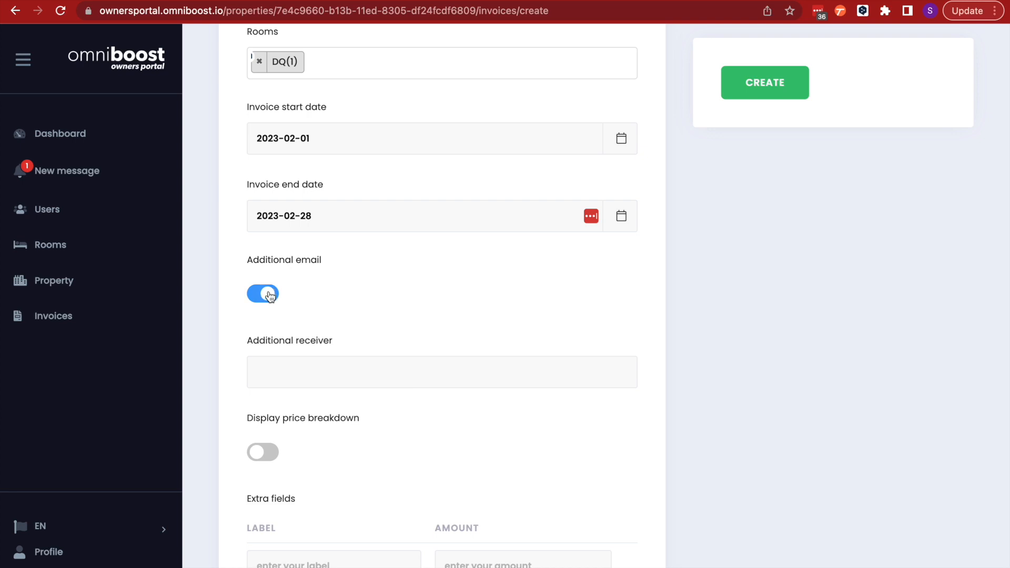
Turn on the display price breakdown option for the invoice
scroll(425, 318, down, 2)
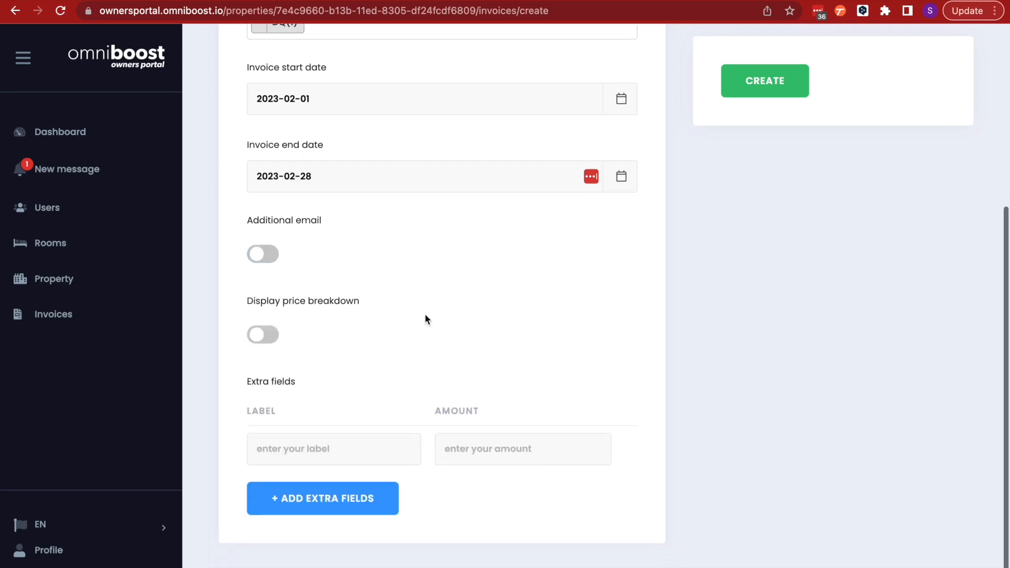
click(257, 344)
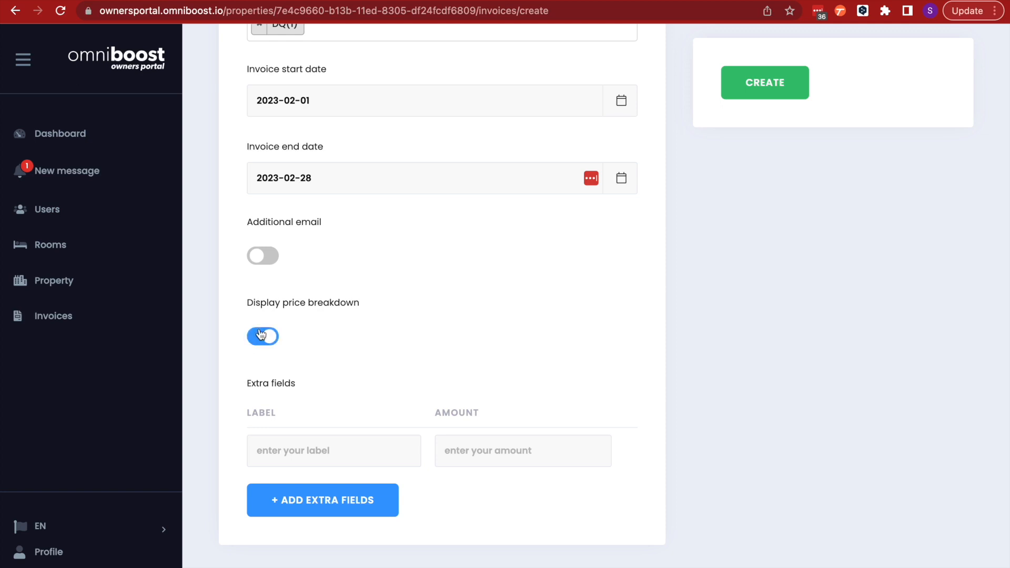
scroll(358, 379, down, 1)
scroll(346, 409, up, 1)
Add an extra field labelled broken lamp with amount 20 and create the invoice
click(267, 454)
click(359, 361)
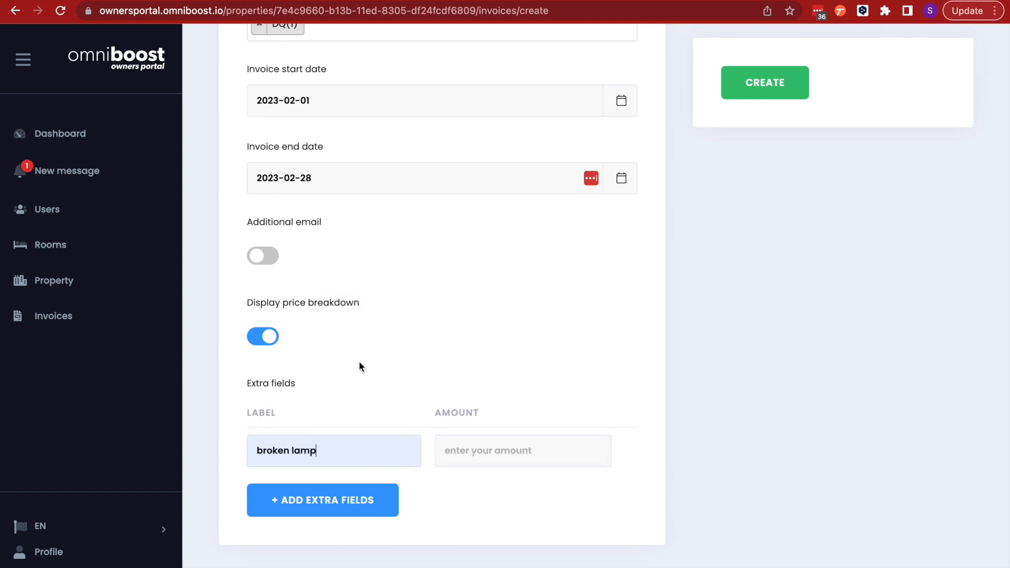
click(509, 450)
text(20)
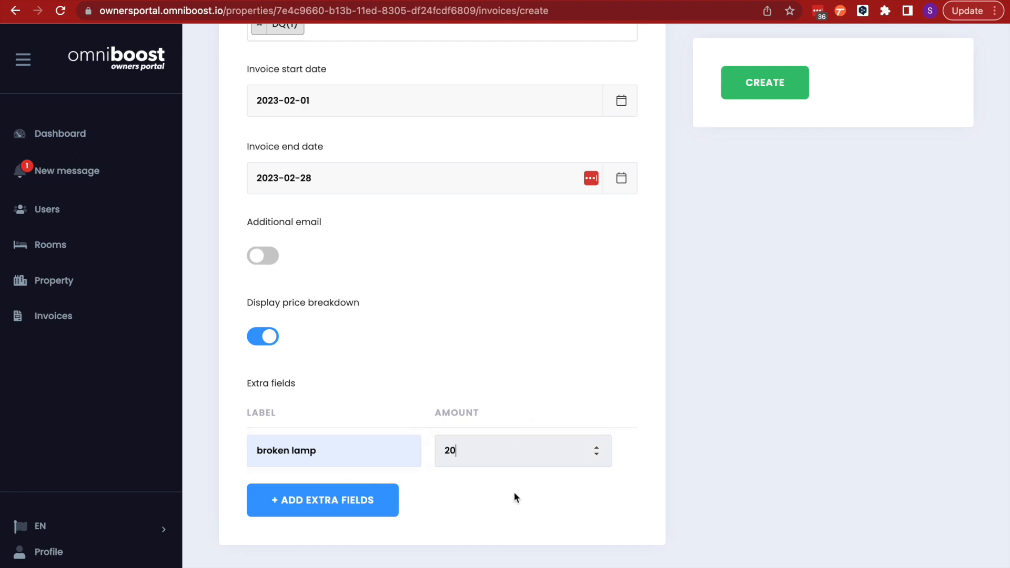
click(764, 84)
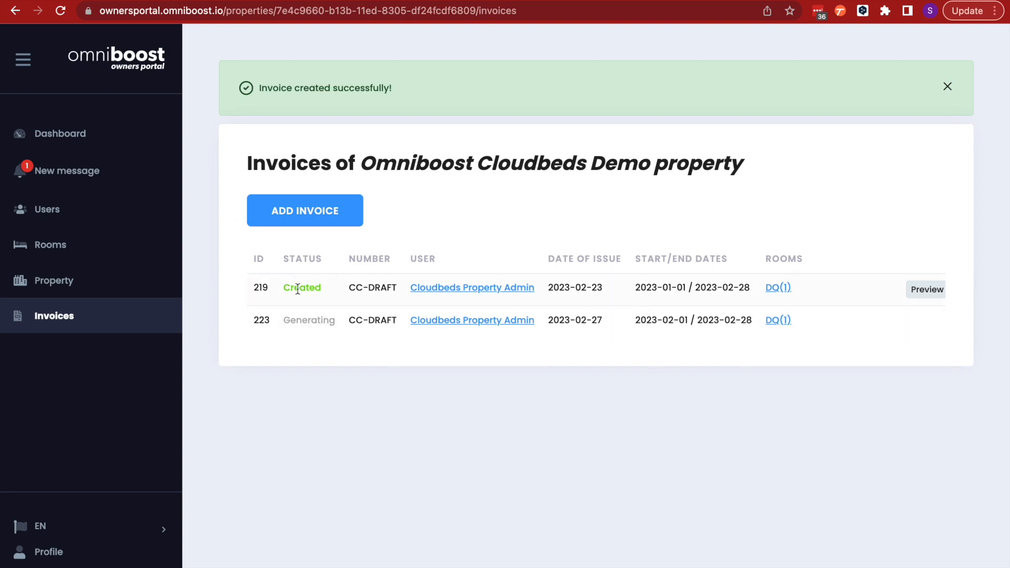
Open the preview of invoice 219 for DQ(1) and scroll through it
scroll(876, 304, right, 4)
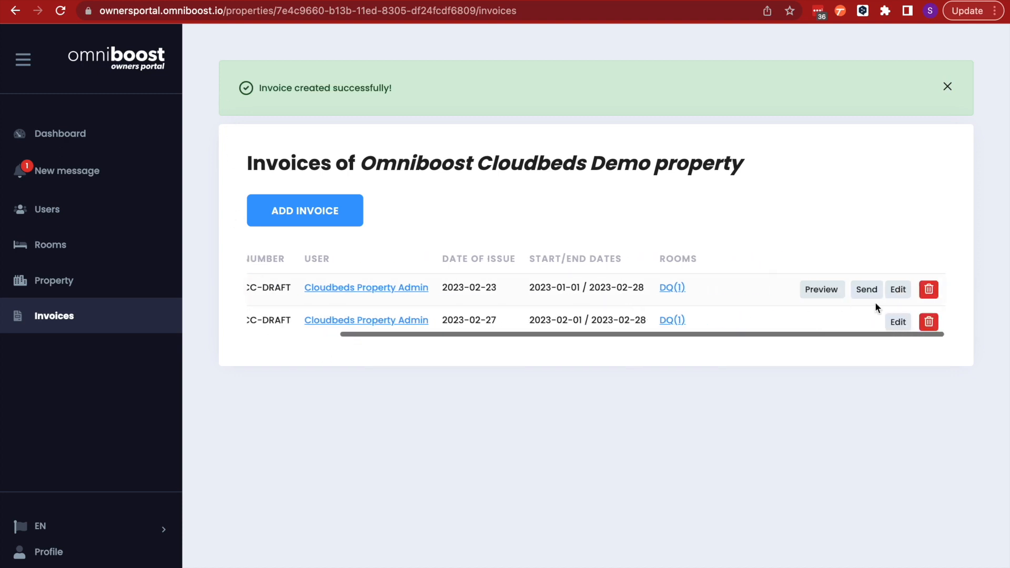
click(824, 291)
scroll(578, 421, down, 2)
scroll(621, 352, down, 2)
scroll(599, 333, up, 5)
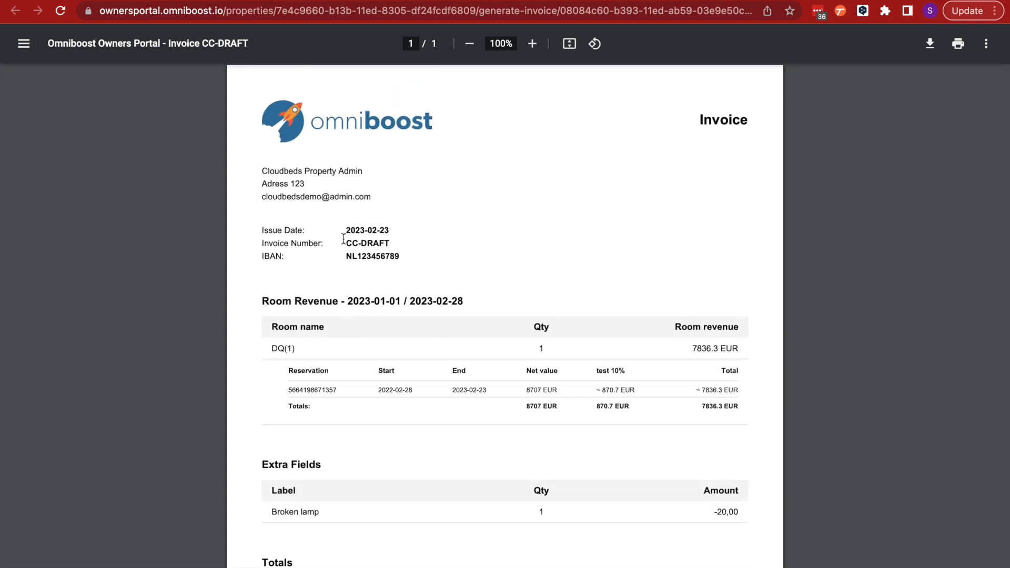
scroll(442, 253, down, 1)
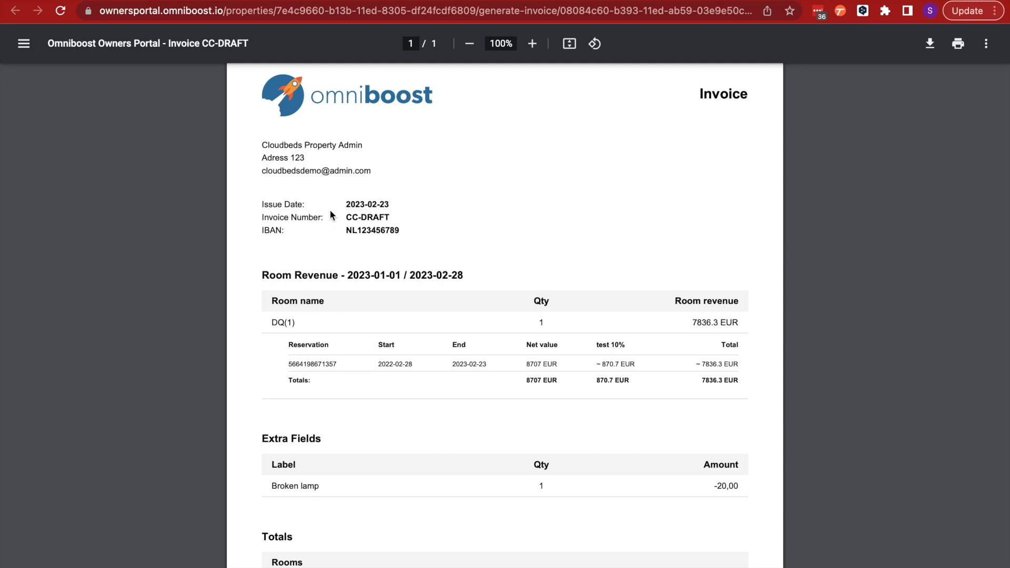
scroll(312, 185, up, 1)
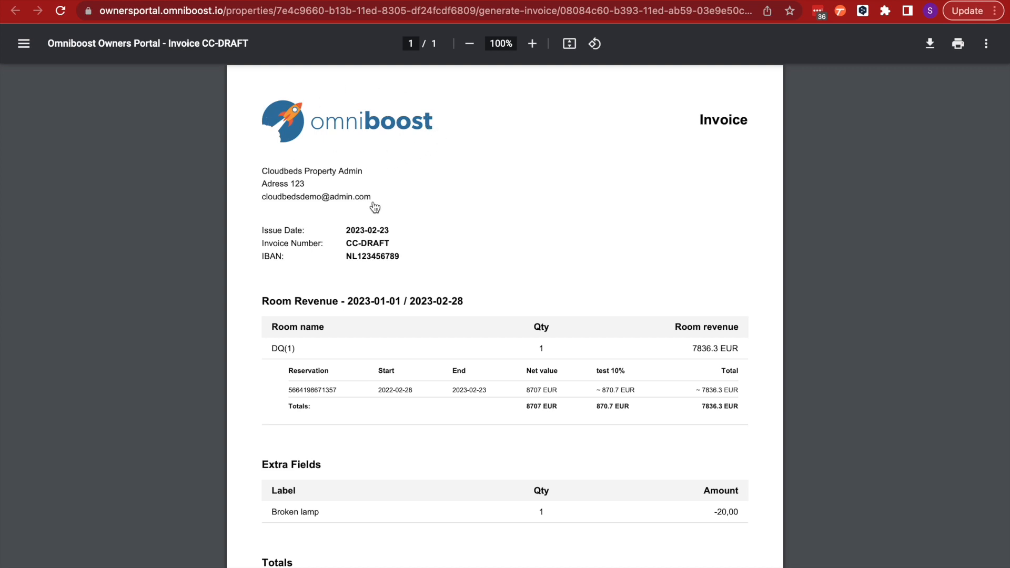
Examine the preview's recipient details, room revenue, extra fields and grand total, then return to the invoices list
drag(261, 171, 397, 201)
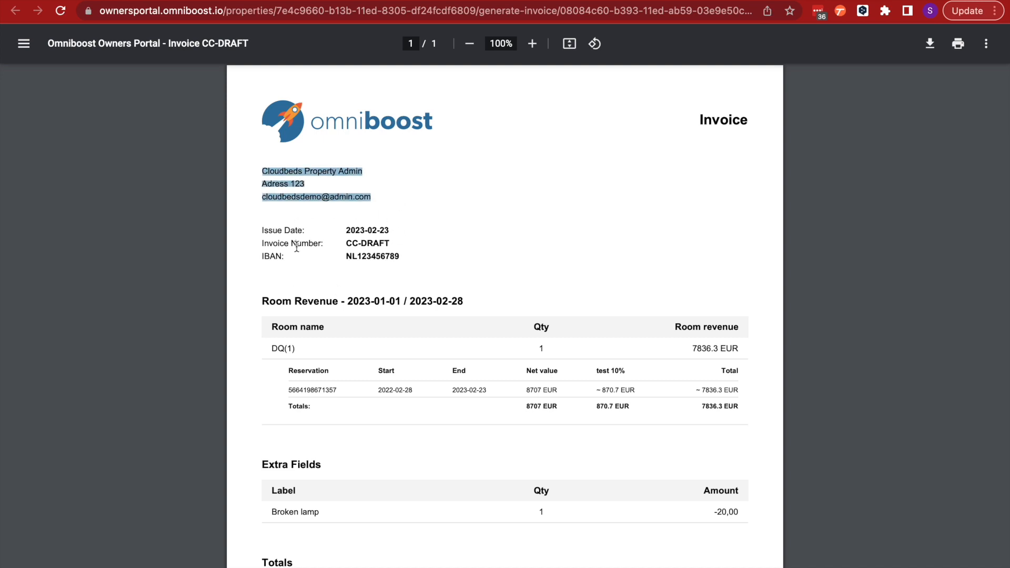
scroll(392, 266, down, 1)
scroll(392, 266, down, 3)
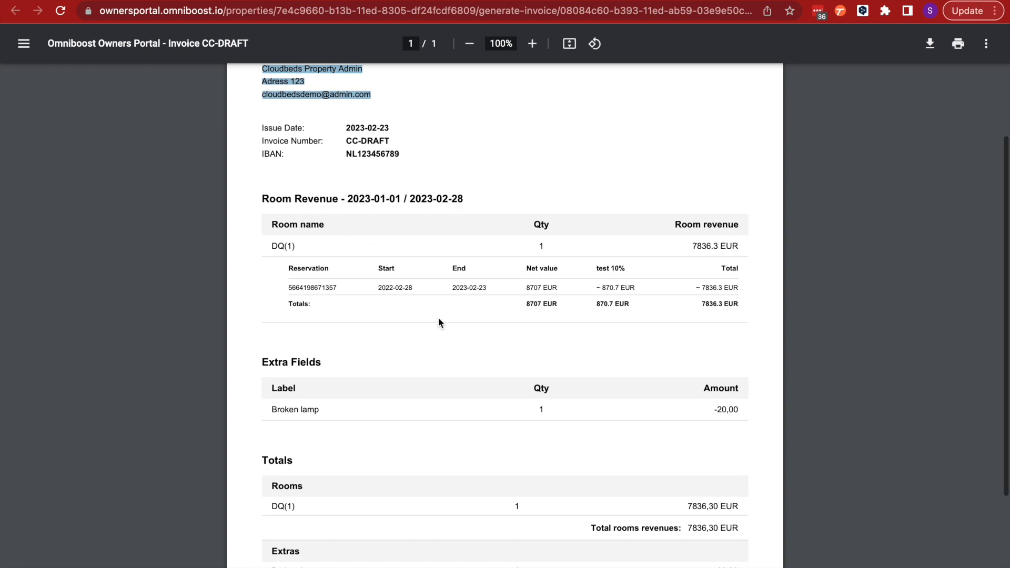
scroll(440, 321, down, 3)
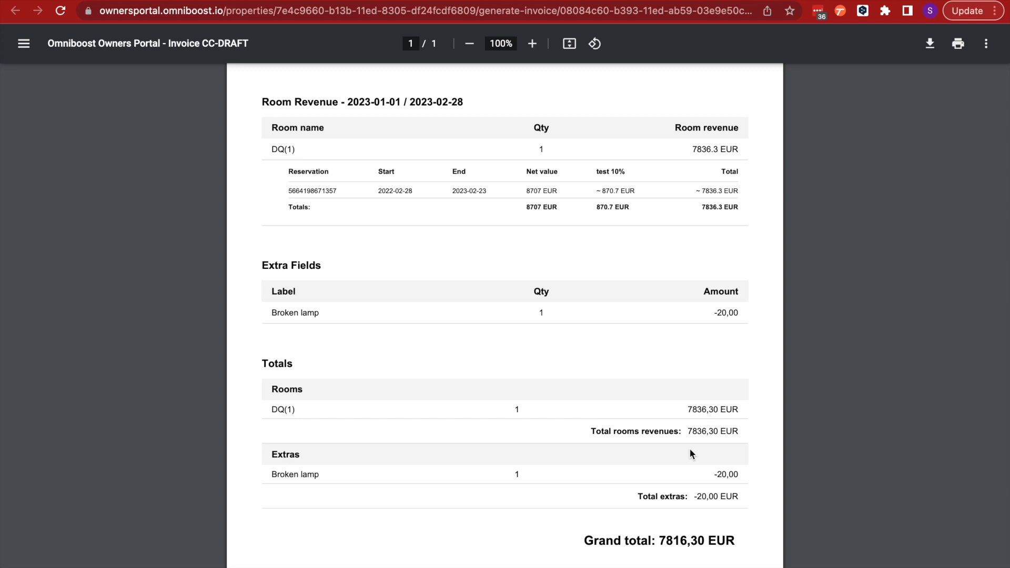
scroll(690, 449, down, 2)
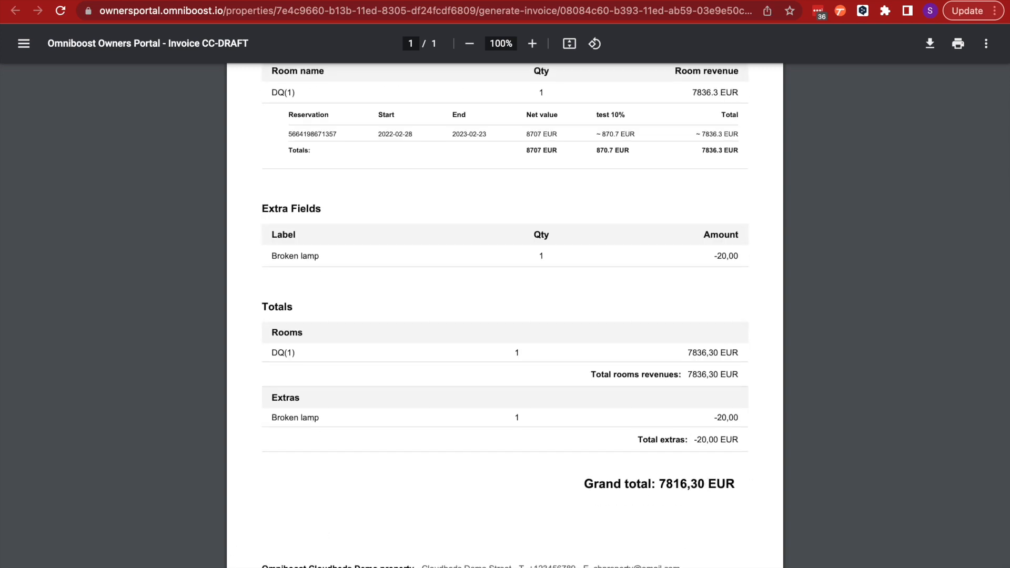
scroll(323, 476, up, 9)
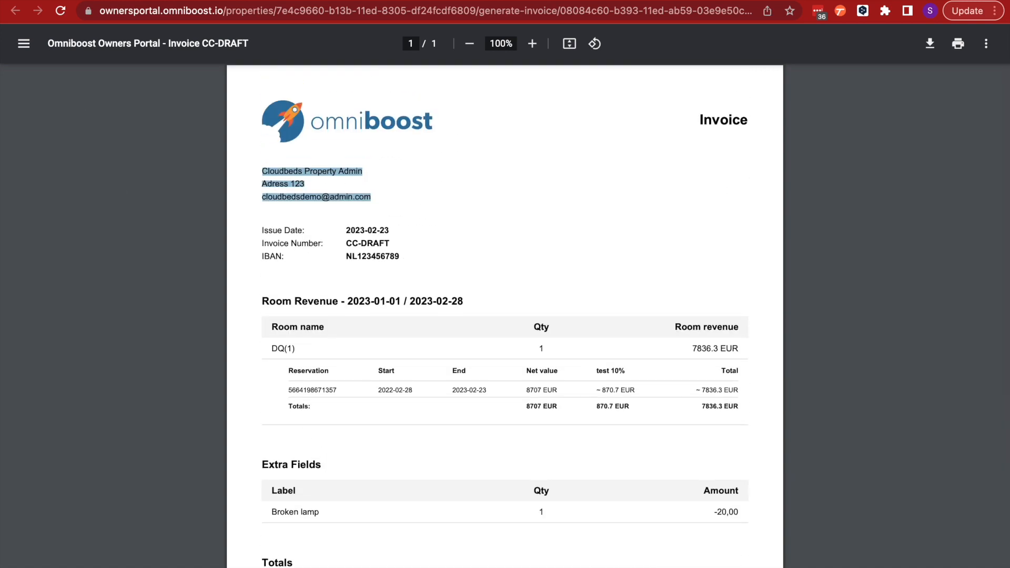
click(78, 1)
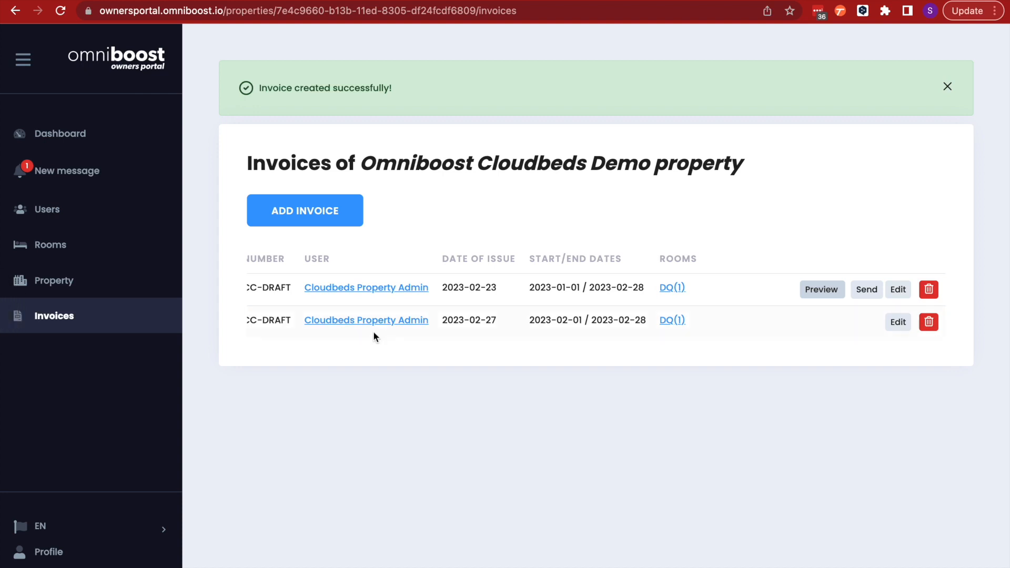
scroll(383, 304, left, 5)
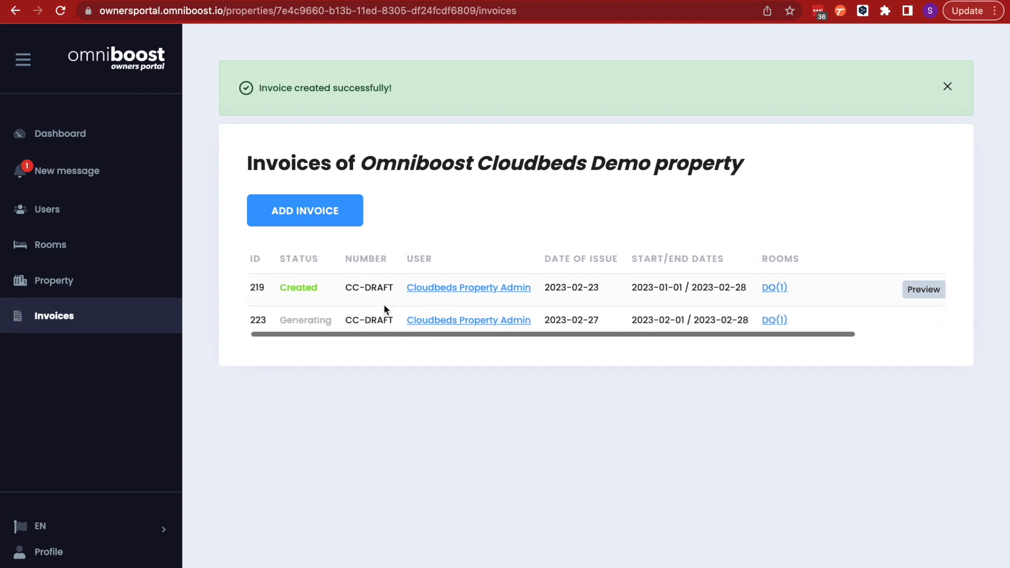
Send invoice 219 to the owner, confirming the send
scroll(383, 304, right, 5)
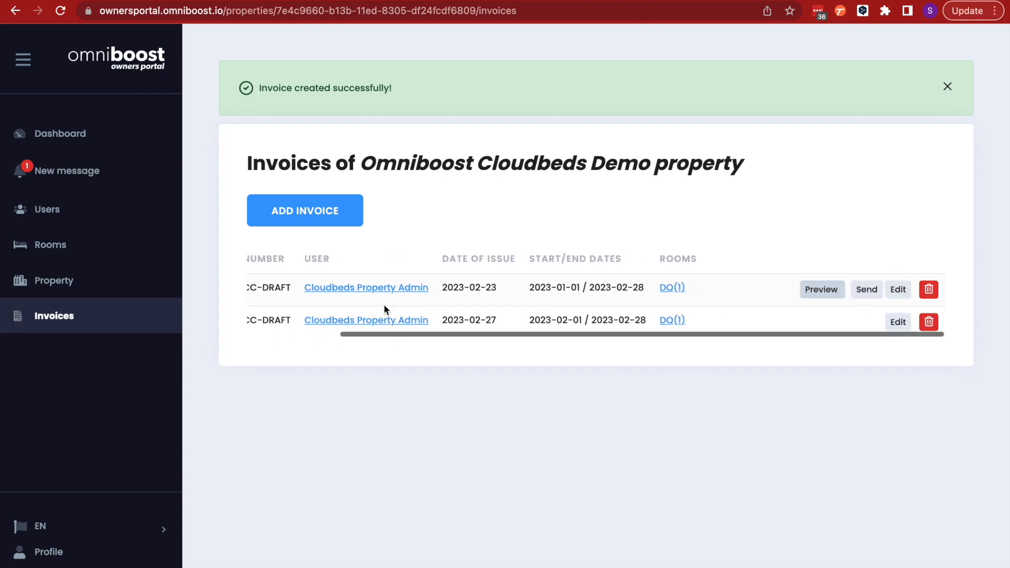
click(867, 291)
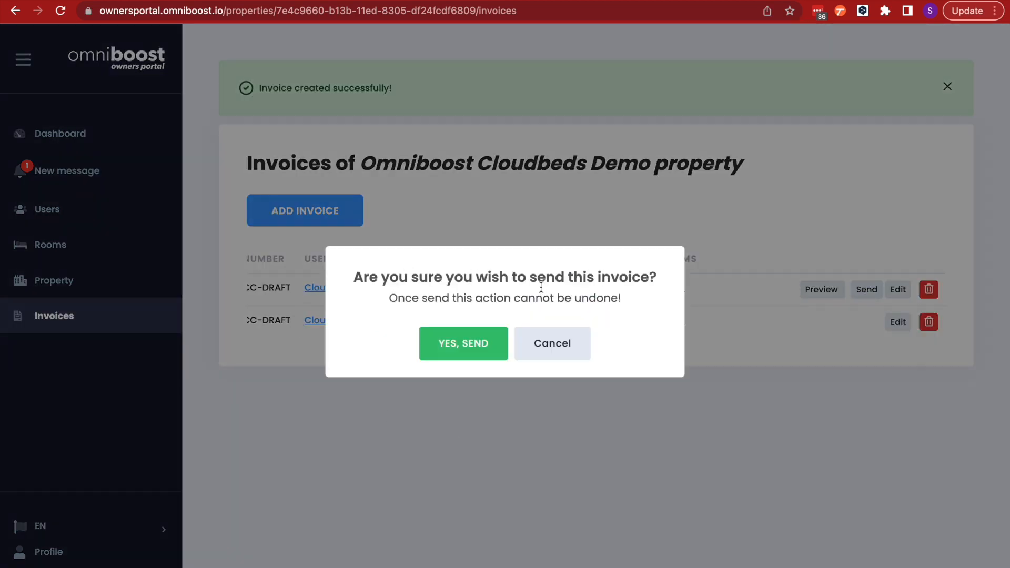
click(463, 343)
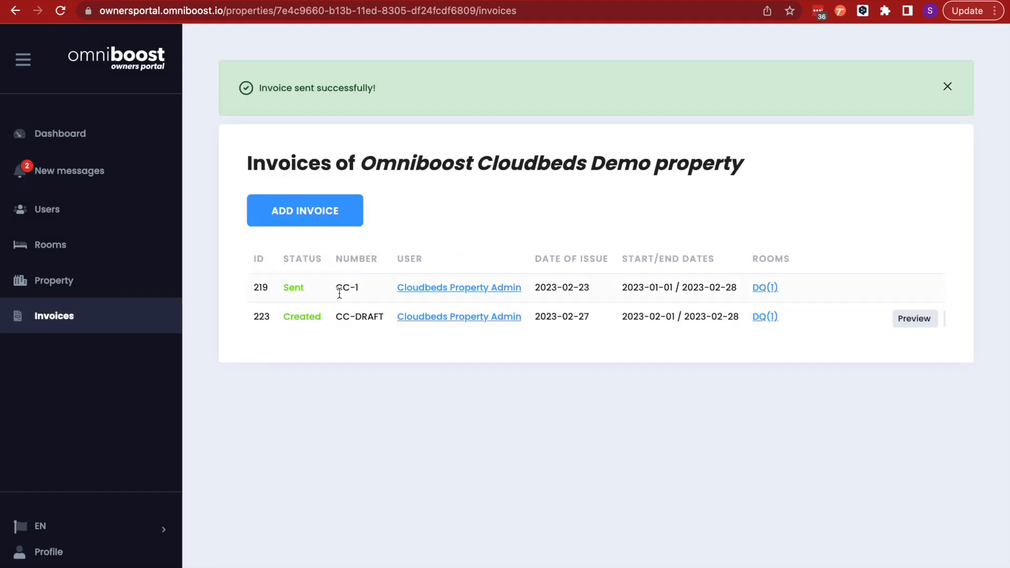
Review the updated invoices list's status, number and available actions for both invoices
scroll(359, 291, right, 3)
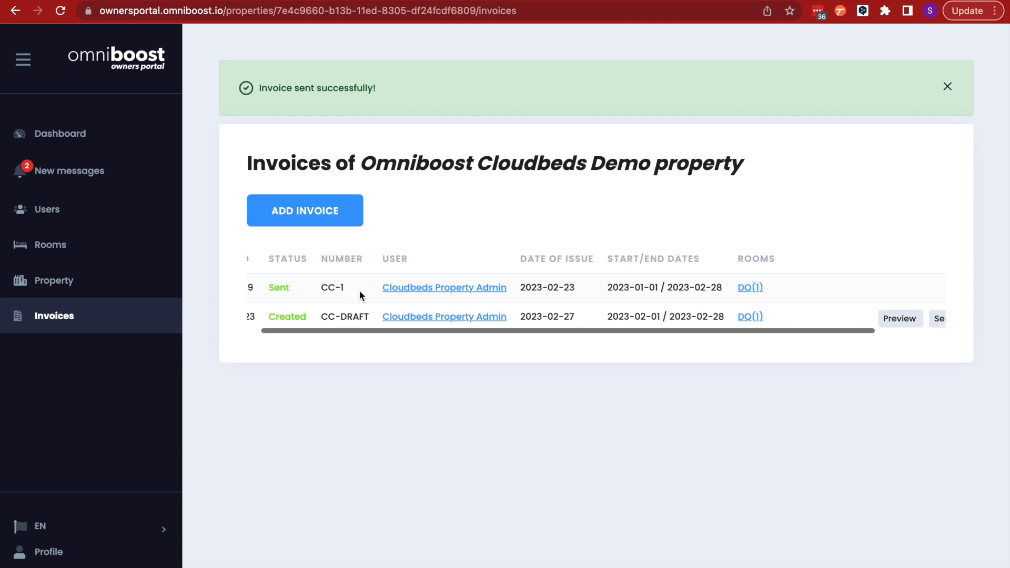
scroll(359, 291, left, 3)
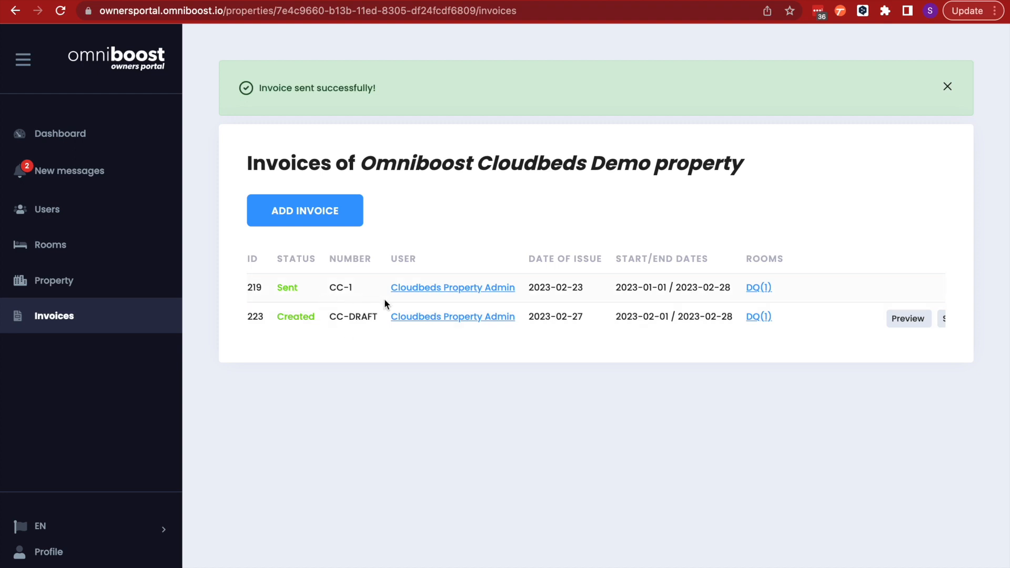
scroll(384, 298, right, 3)
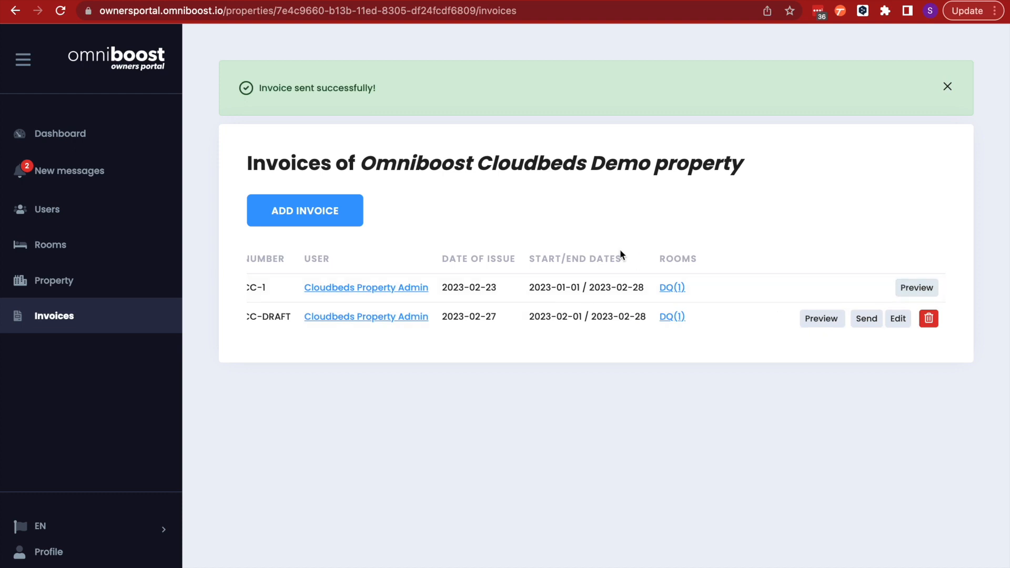
scroll(506, 271, left, 3)
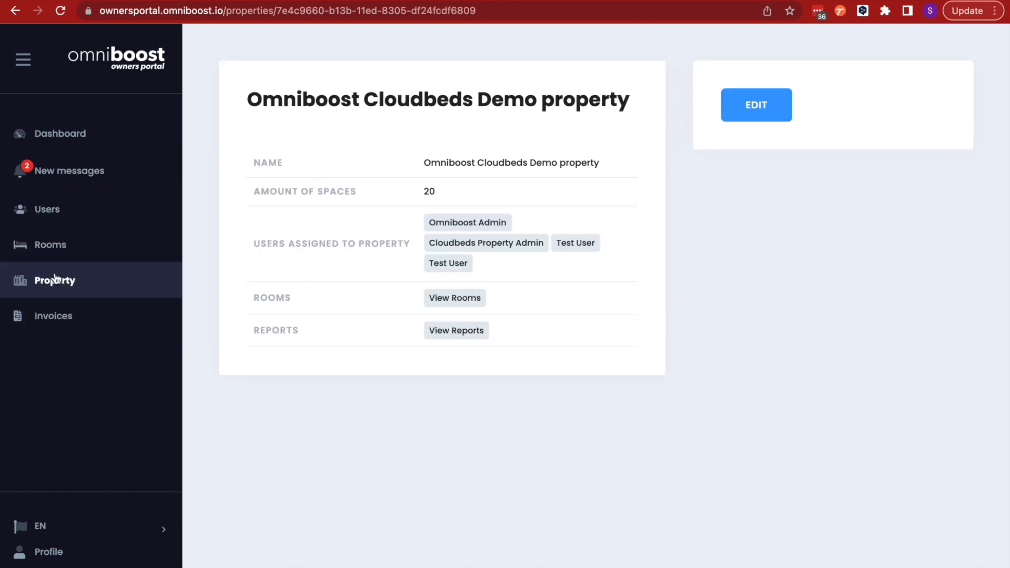
Open the property's reports and examine the ADR, YTD, cumulative revenue and occupancy charts
click(451, 332)
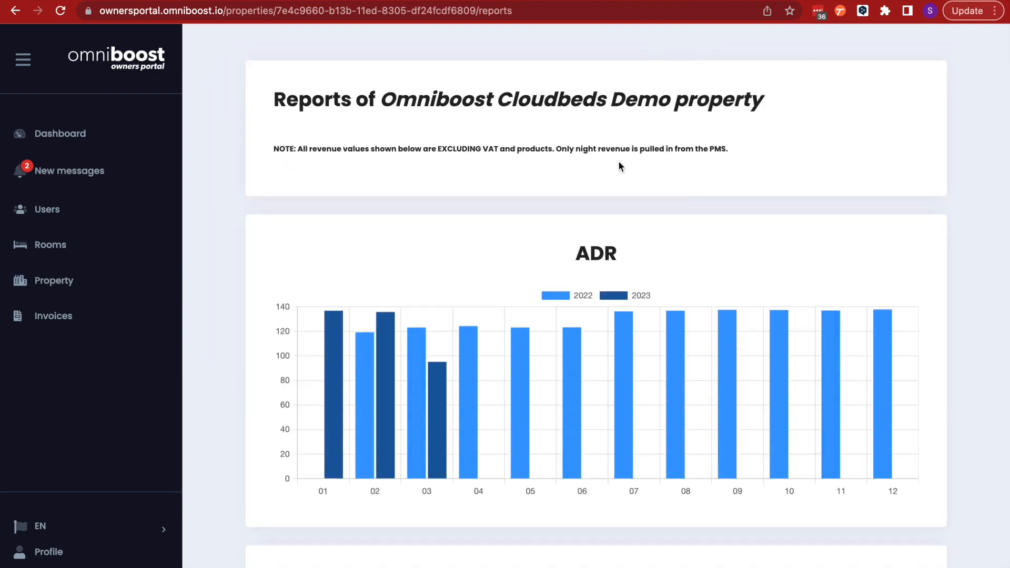
scroll(619, 161, down, 2)
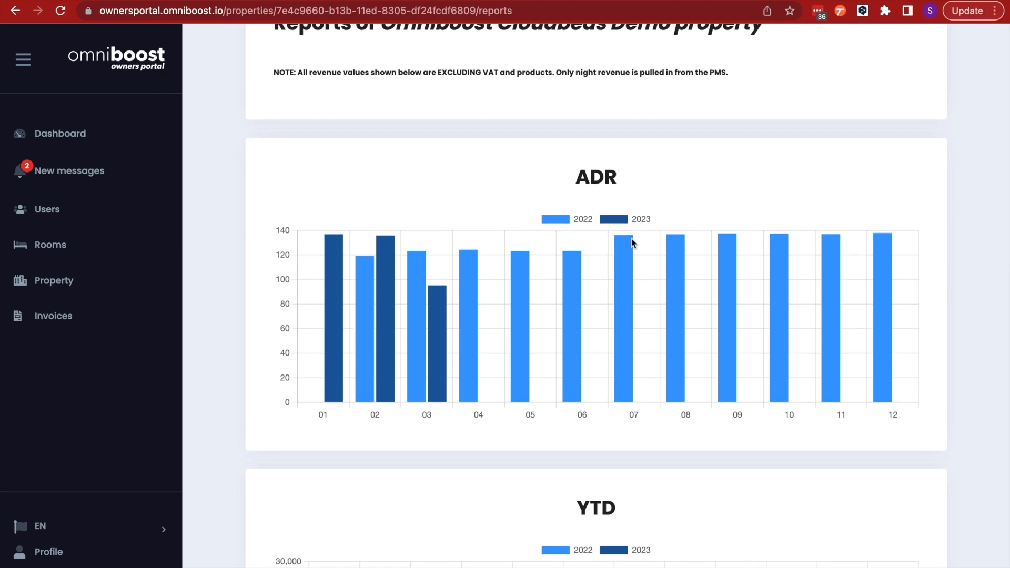
scroll(631, 239, down, 9)
scroll(631, 242, down, 7)
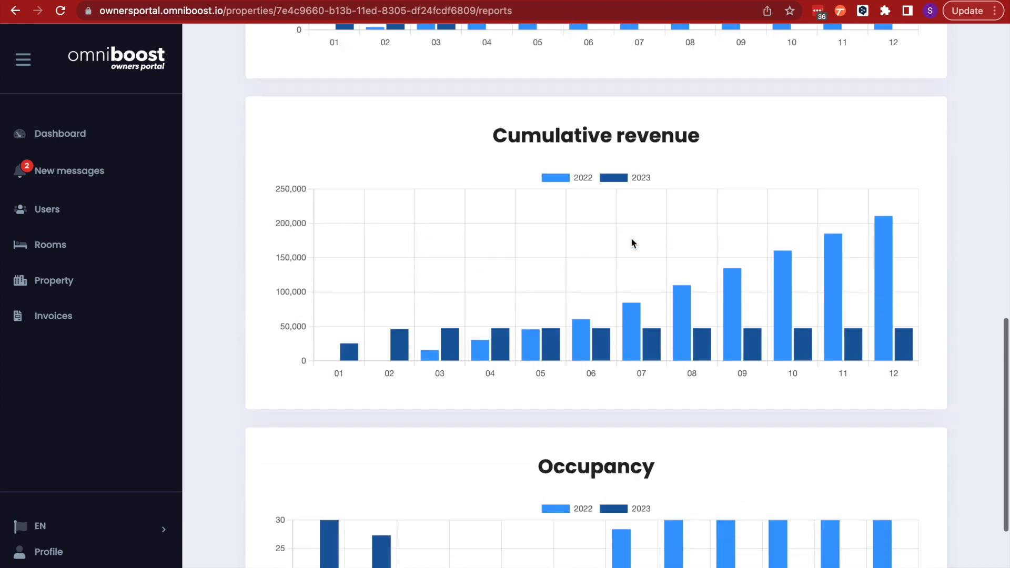
scroll(735, 342, up, 14)
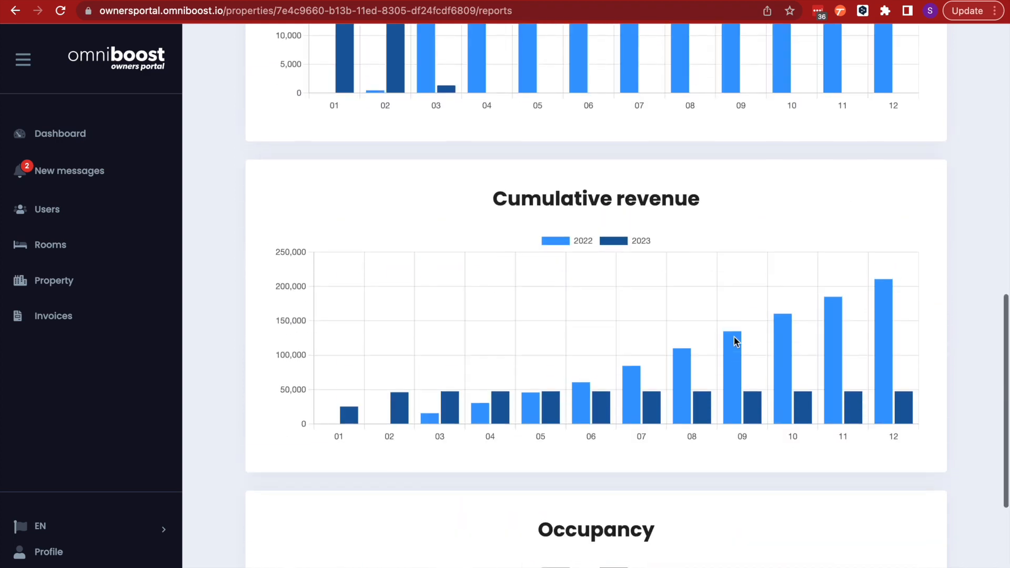
scroll(735, 341, up, 3)
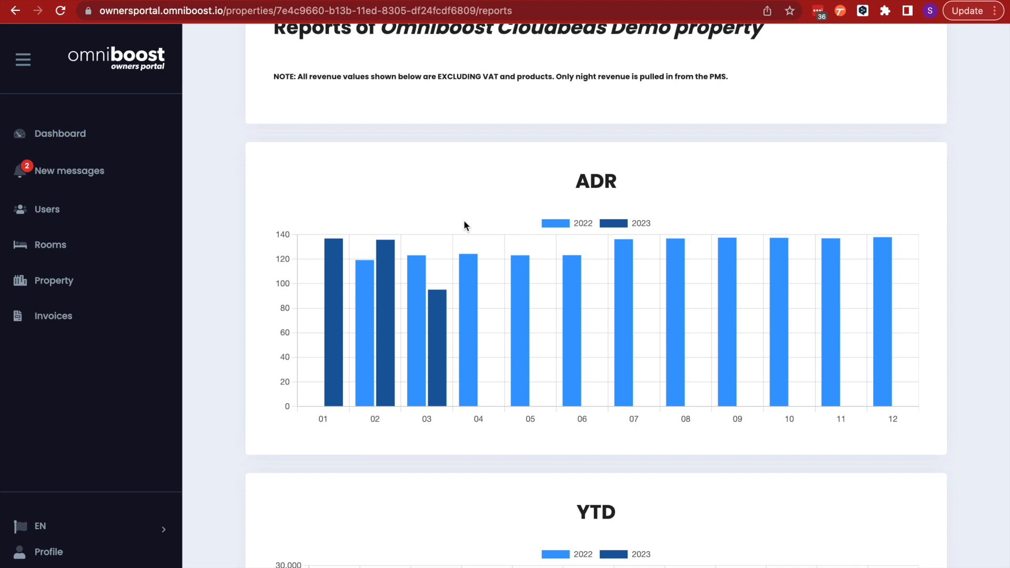
scroll(542, 357, down, 10)
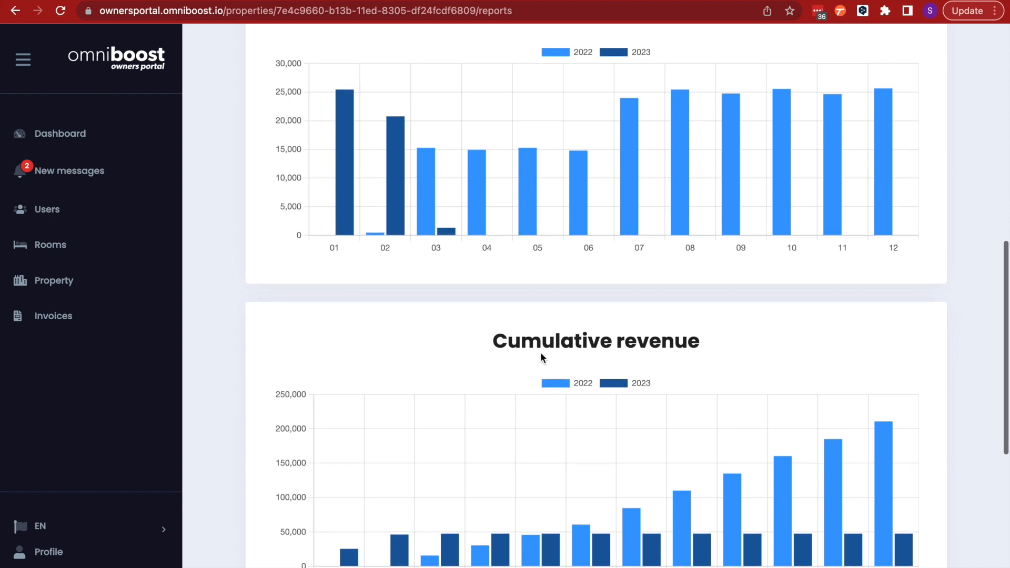
scroll(541, 354, down, 2)
scroll(540, 352, down, 5)
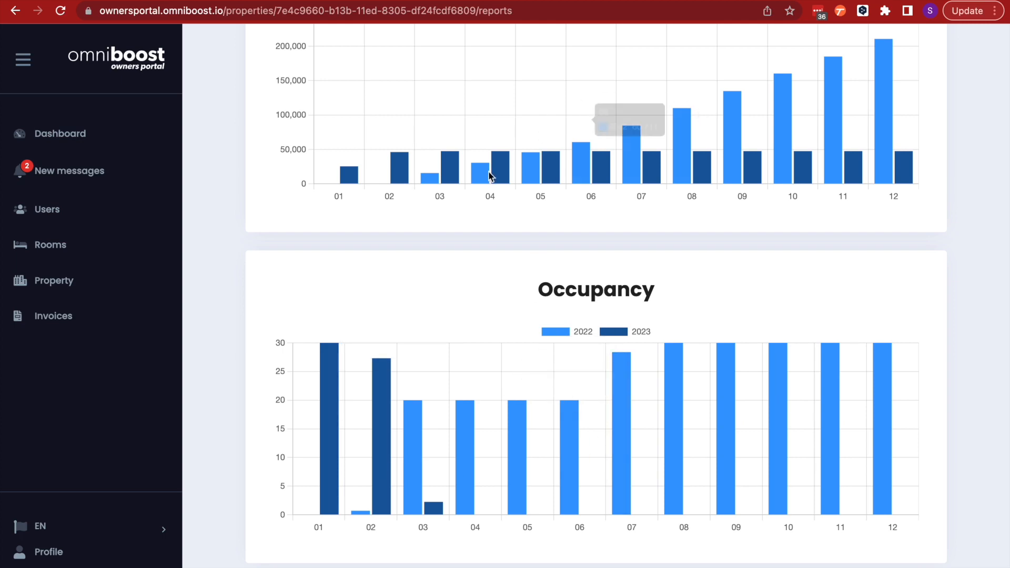
scroll(567, 463, up, 6)
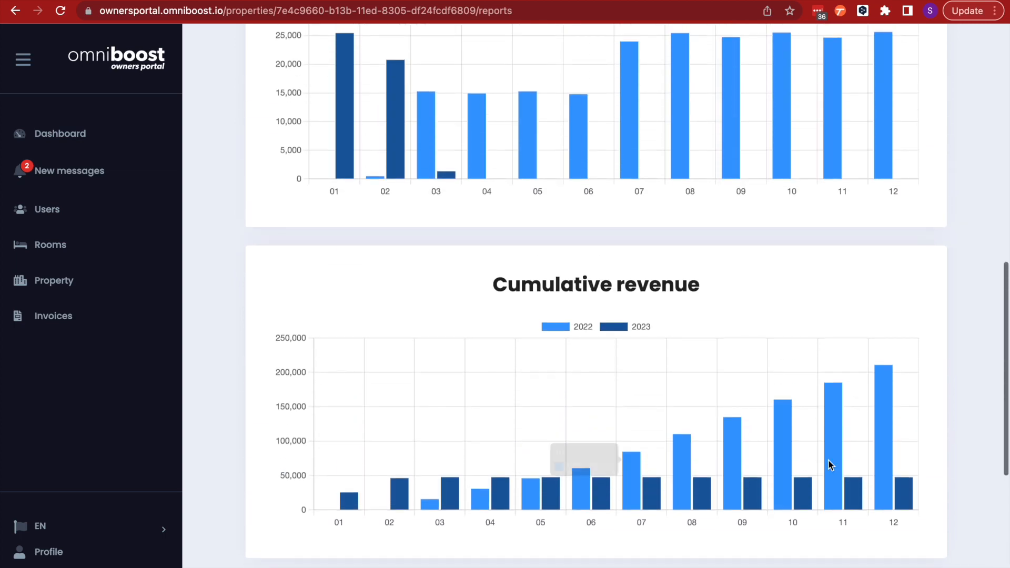
scroll(764, 369, up, 6)
scroll(764, 367, up, 3)
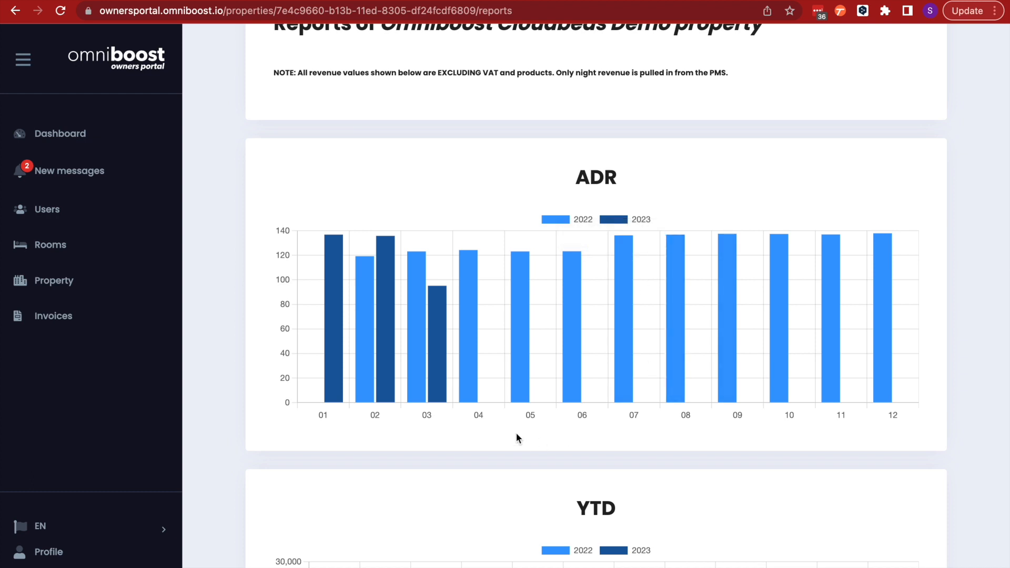
Open the notifications and mark them all as read
click(53, 171)
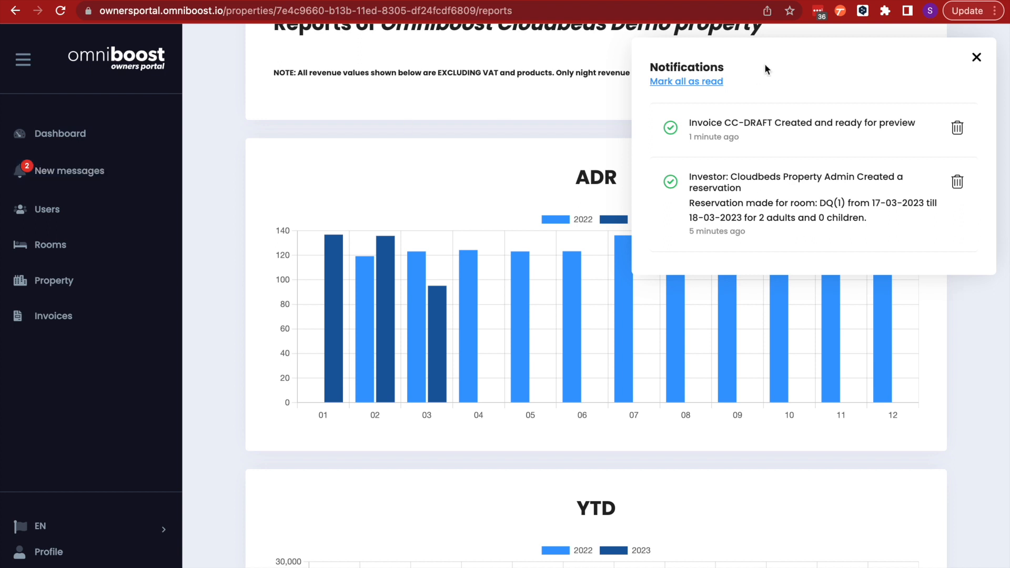
scroll(831, 201, down, 1)
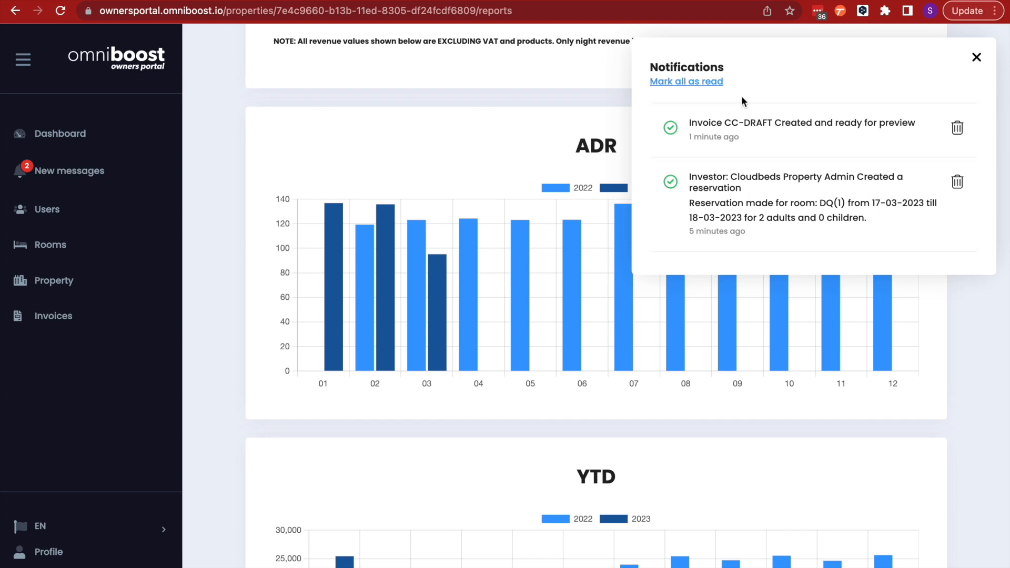
click(669, 83)
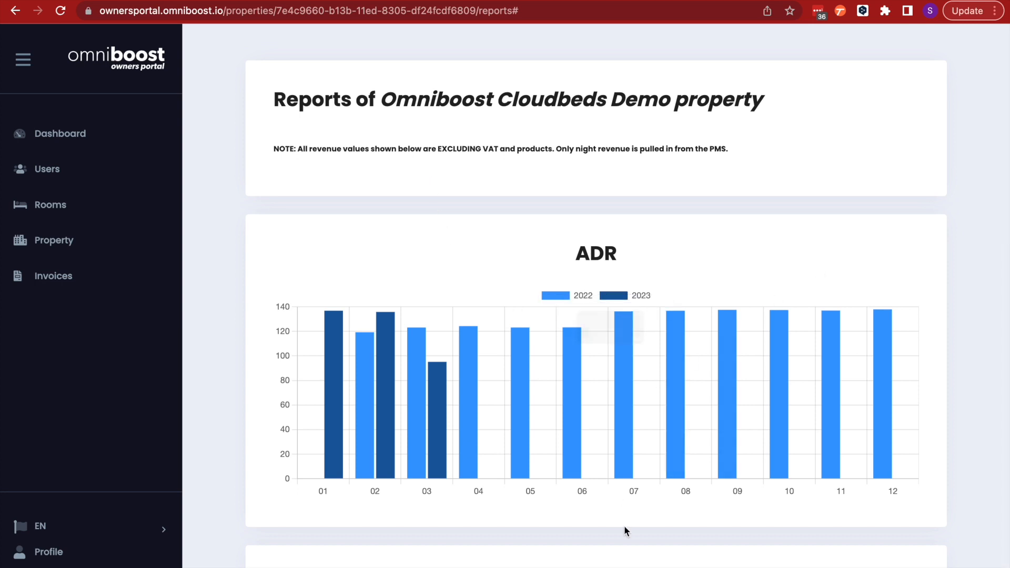
scroll(625, 526, up, 1)
mouse_move(411, 1)
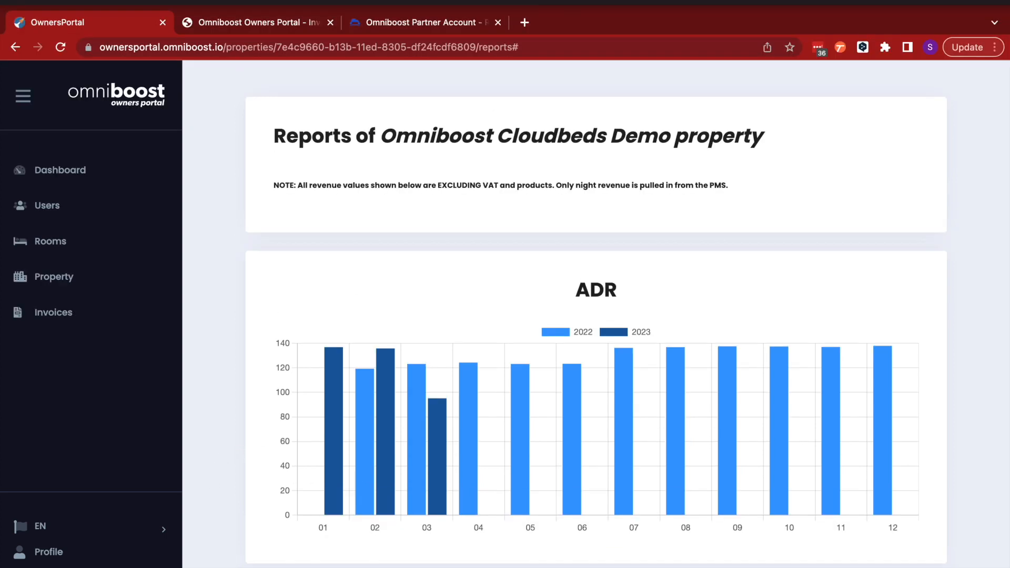